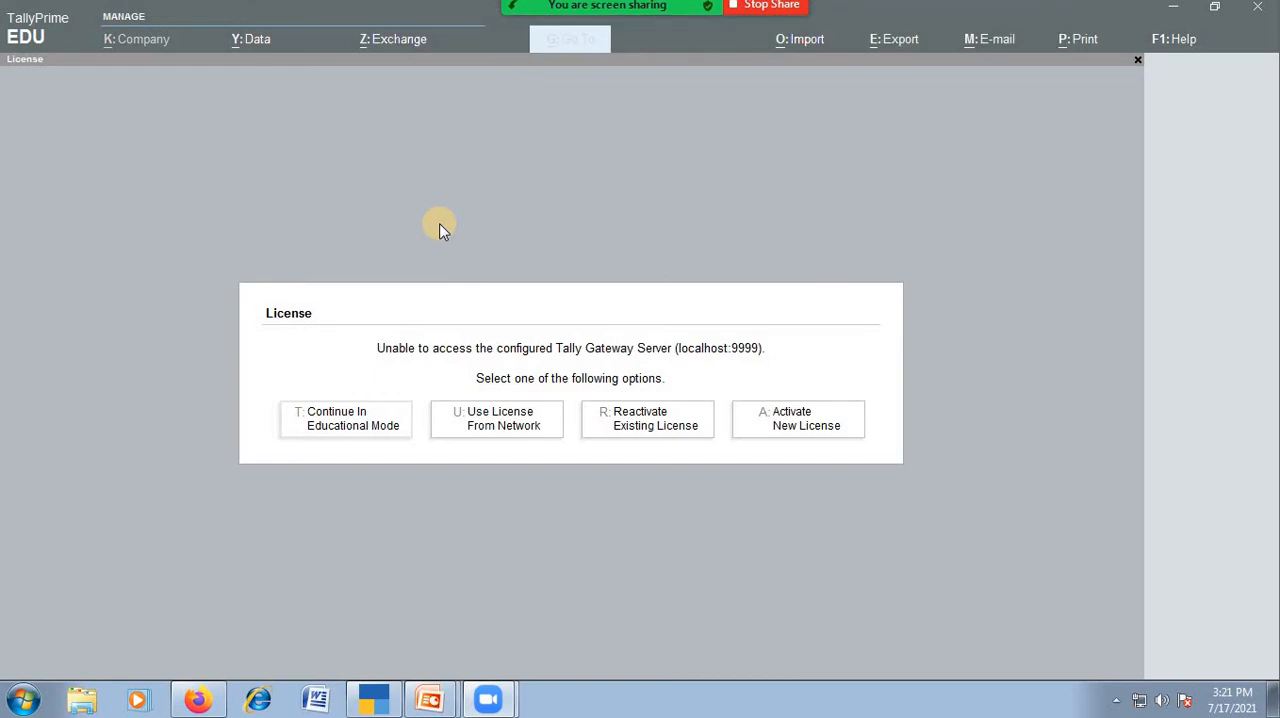
Continue in Educational Mode and open the form for creating a new company.
{"action": "left_click", "coordinate": [353, 430]}
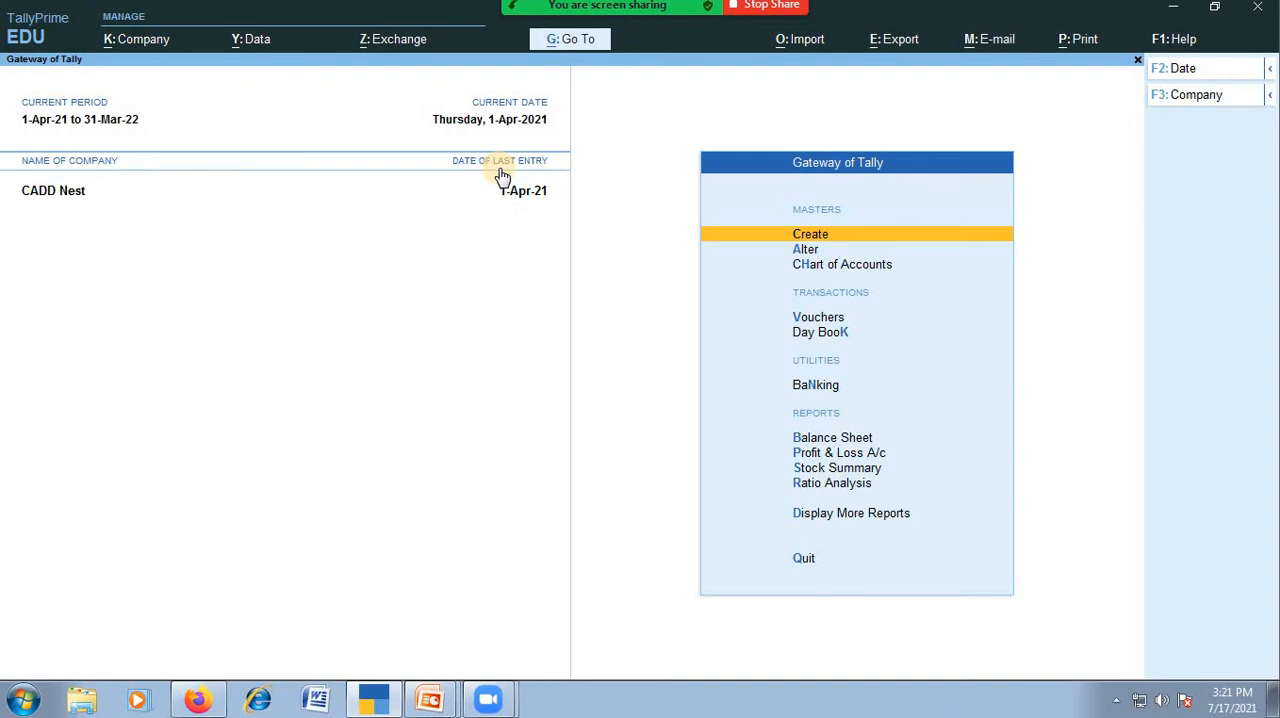
{"action": "key", "text": "F3"}
{"action": "left_click", "coordinate": [498, 166]}
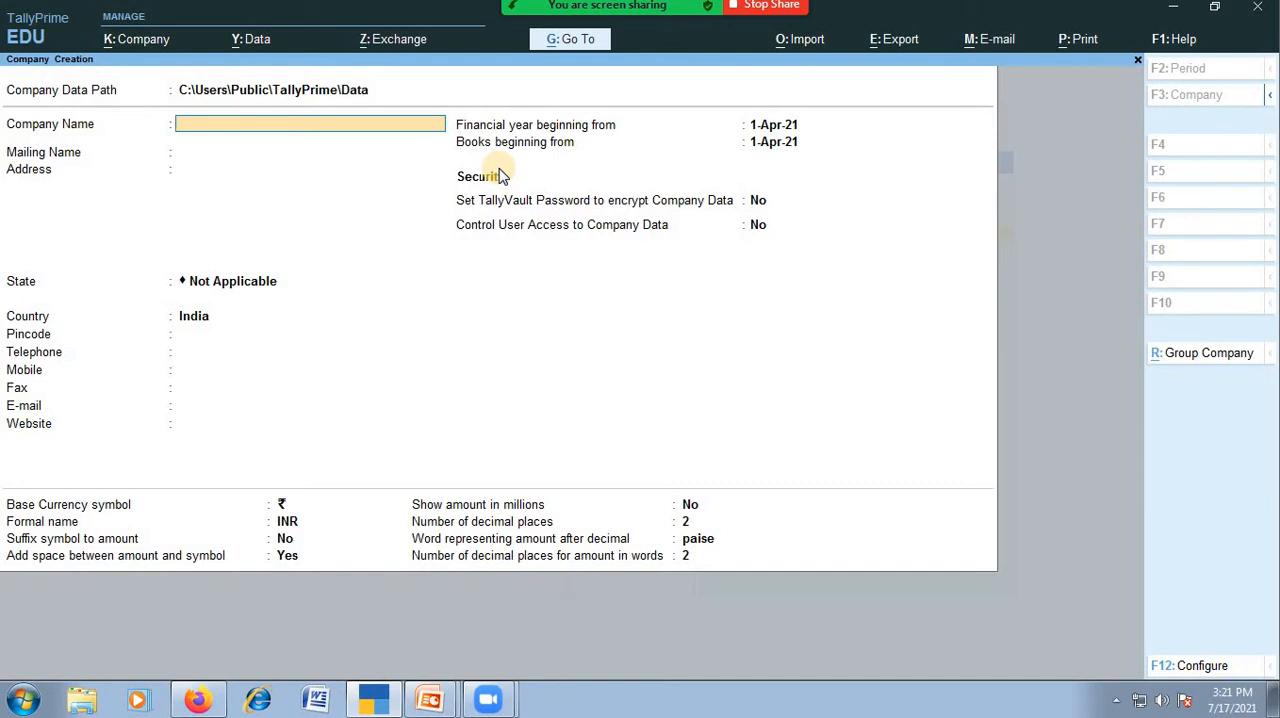
Name the new company Birthday Budget and keep the same text as its mailing name.
{"action": "type", "text": "Birthday Budget"}
{"action": "key", "text": "Return"}
{"action": "key", "text": "Return"}
{"action": "key", "text": "Return"}
{"action": "key", "text": "Return"}
{"action": "key", "text": "Return"}
{"action": "key", "text": "Return"}
{"action": "key", "text": "Return"}
{"action": "key", "text": "Return"}
{"action": "key", "text": "Return"}
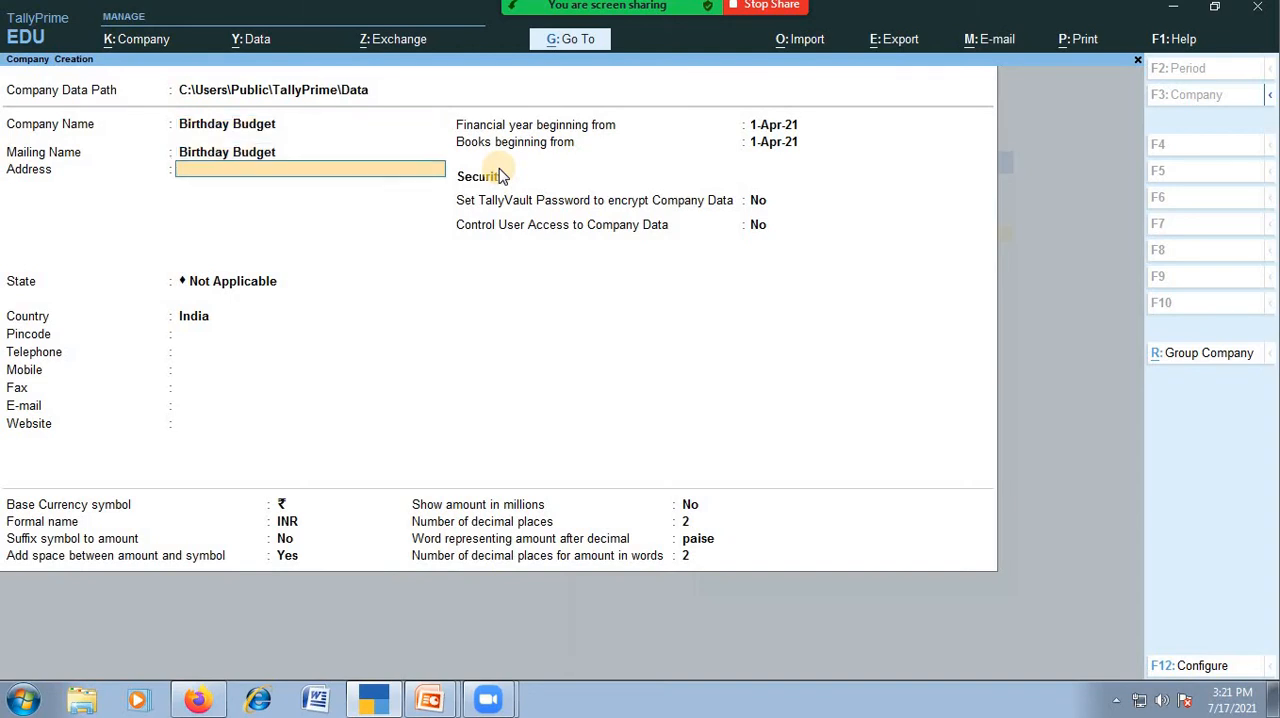
Accept the company's remaining default details and leave its feature settings without changing them.
{"action": "key", "text": "Return"}
{"action": "key", "text": "Return"}
{"action": "key", "text": "Return"}
{"action": "key", "text": "Return"}
{"action": "key", "text": "Return"}
{"action": "key", "text": "Return"}
{"action": "key", "text": "Return"}
{"action": "key", "text": "Return"}
{"action": "key", "text": "Return"}
{"action": "key", "text": "Return"}
{"action": "key", "text": "Return"}
{"action": "key", "text": "Return"}
{"action": "key", "text": "Return"}
{"action": "key", "text": "Return"}
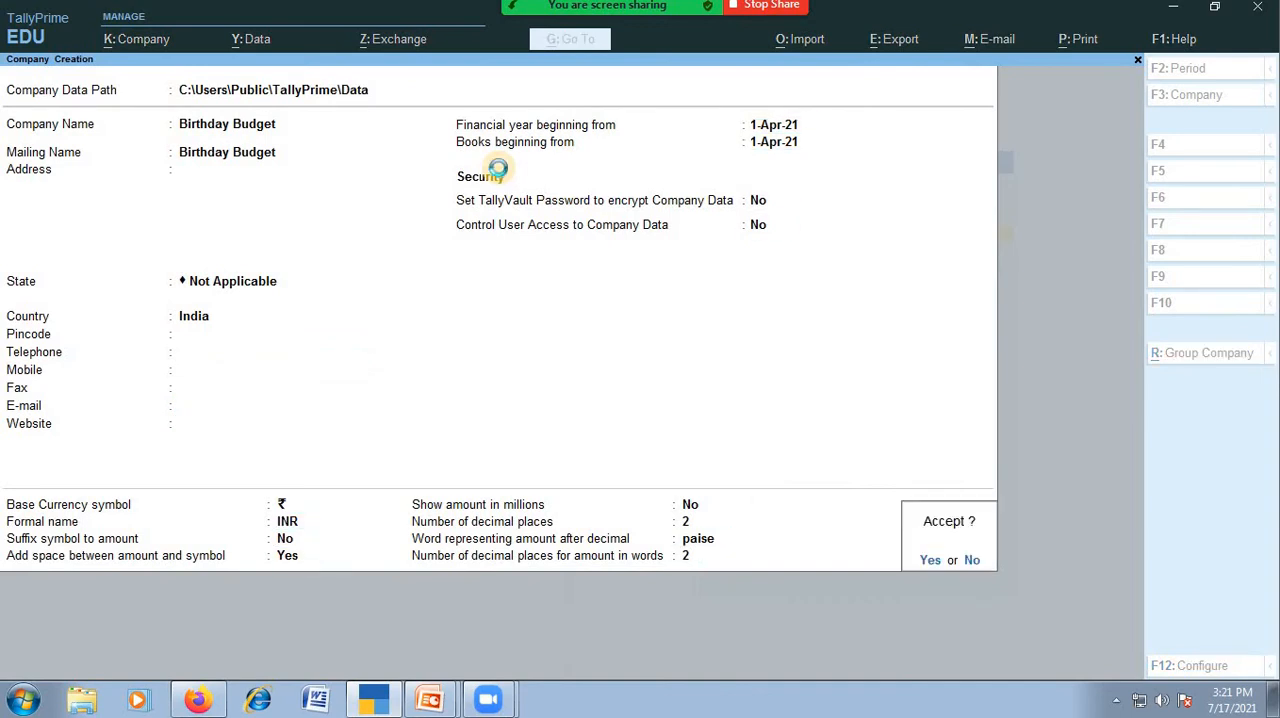
{"action": "key", "text": "Return"}
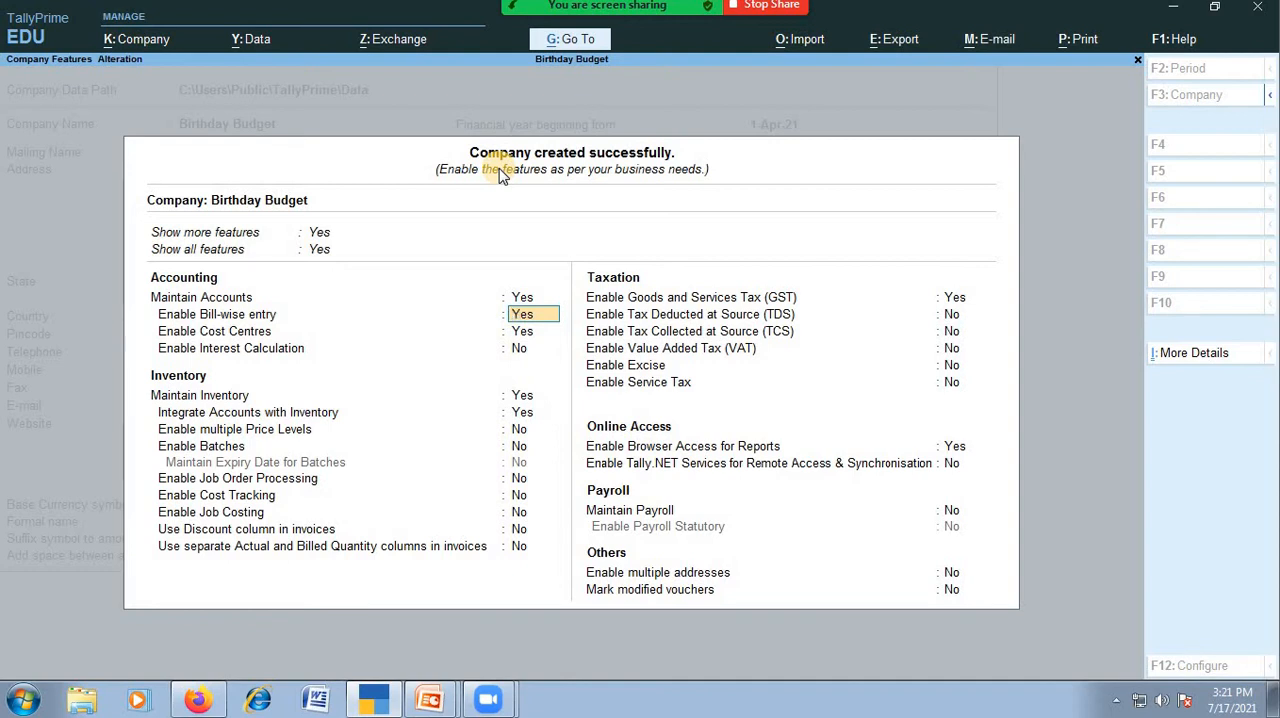
{"action": "key", "text": "BackSpace"}
{"action": "key", "text": "Escape"}
{"action": "key", "text": "y"}
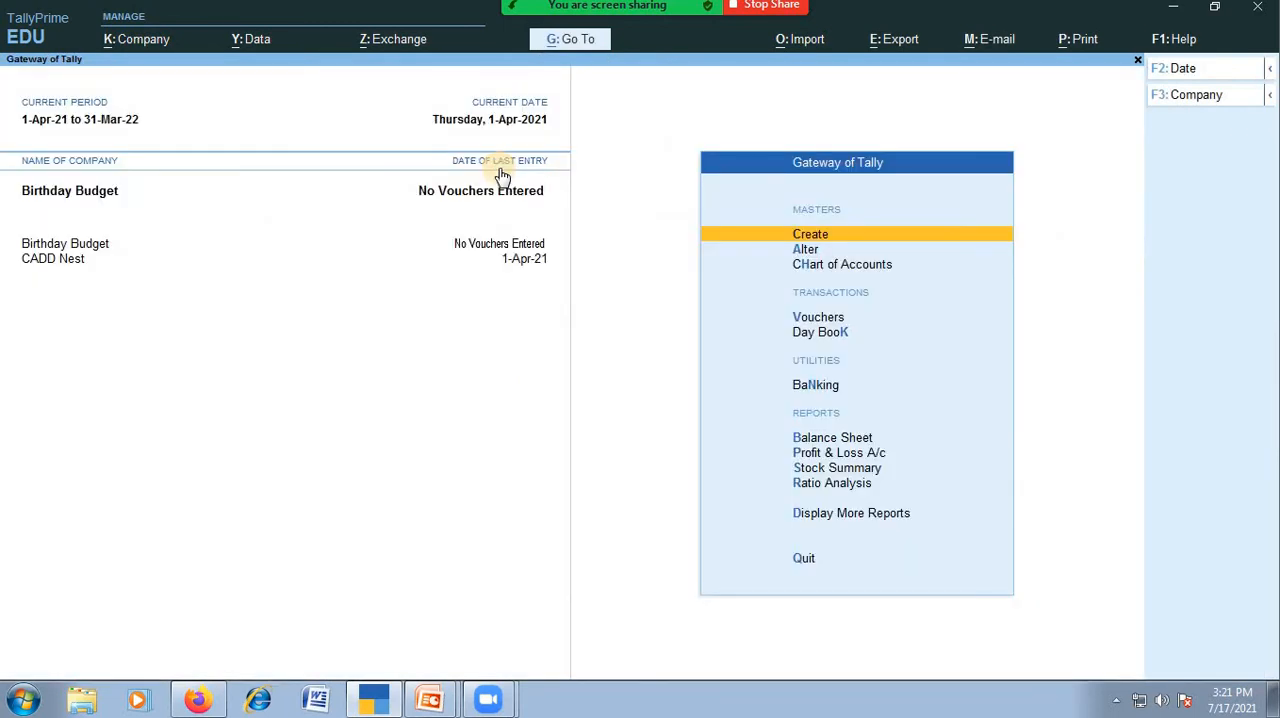
Expand the list of masters for creation and start creating a Budget master.
{"action": "key", "text": "Return"}
{"action": "key", "text": "Up"}
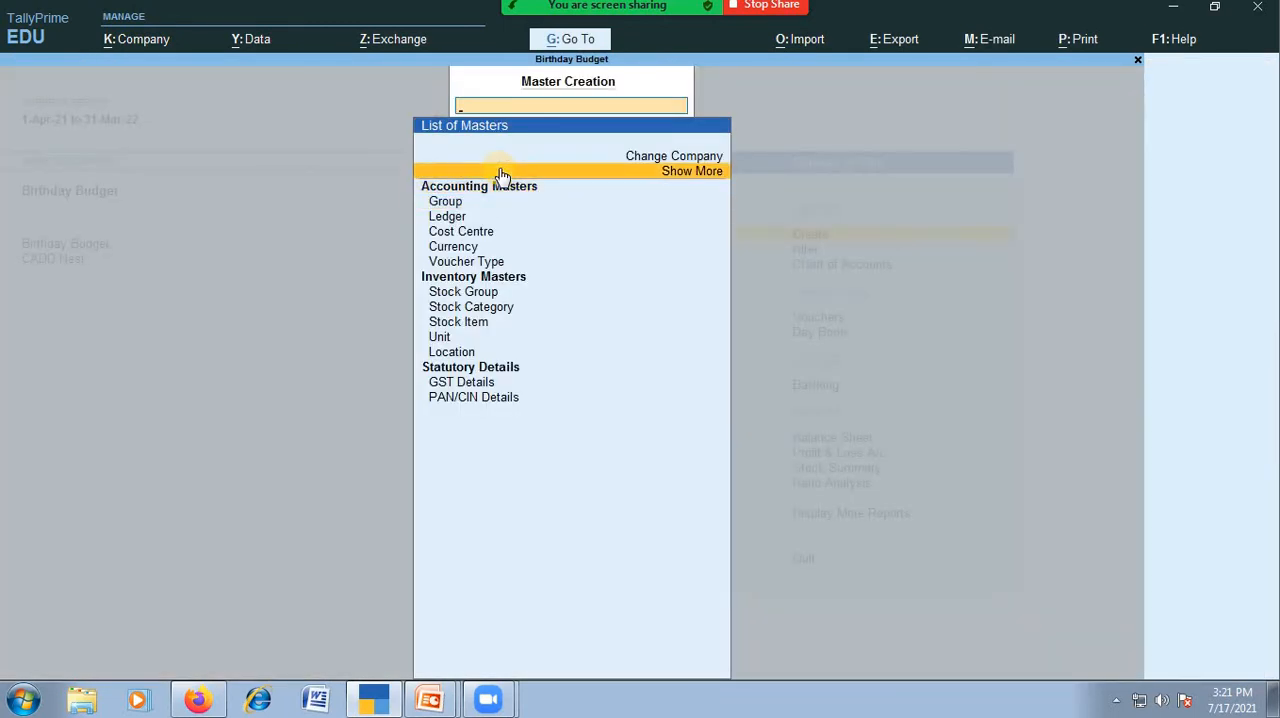
{"action": "key", "text": "Escape"}
{"action": "key", "text": "Return"}
{"action": "key", "text": "Up"}
{"action": "key", "text": "Return"}
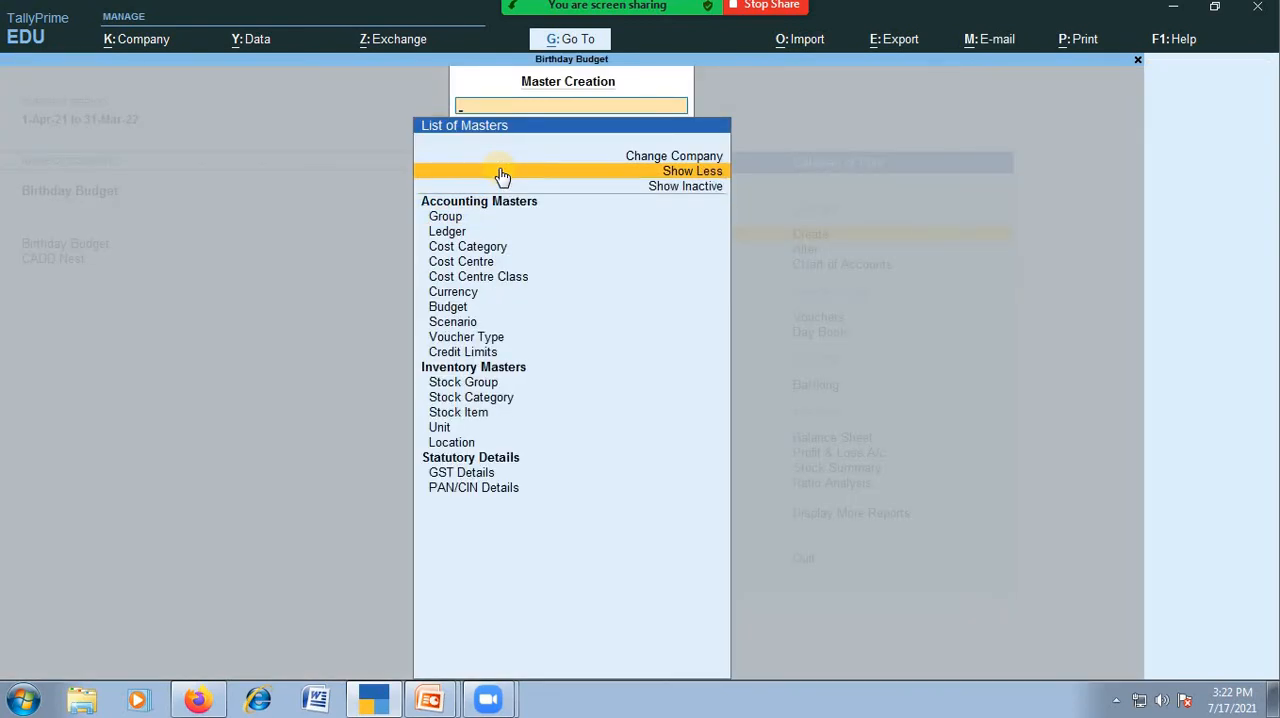
{"action": "key", "text": "Down"}
{"action": "key", "text": "Down"}
{"action": "key", "text": "Down"}
{"action": "key", "text": "Down"}
{"action": "key", "text": "Down"}
{"action": "key", "text": "Down"}
{"action": "key", "text": "Down"}
{"action": "key", "text": "Down"}
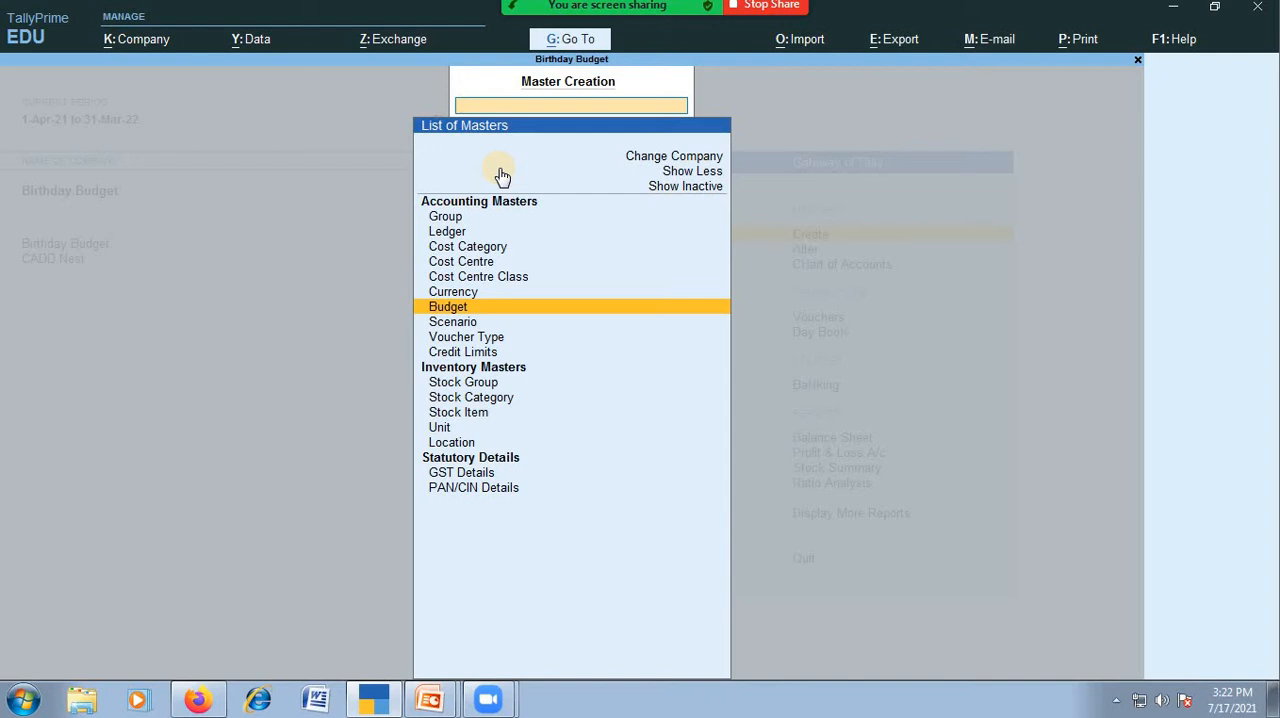
{"action": "key", "text": "Return"}
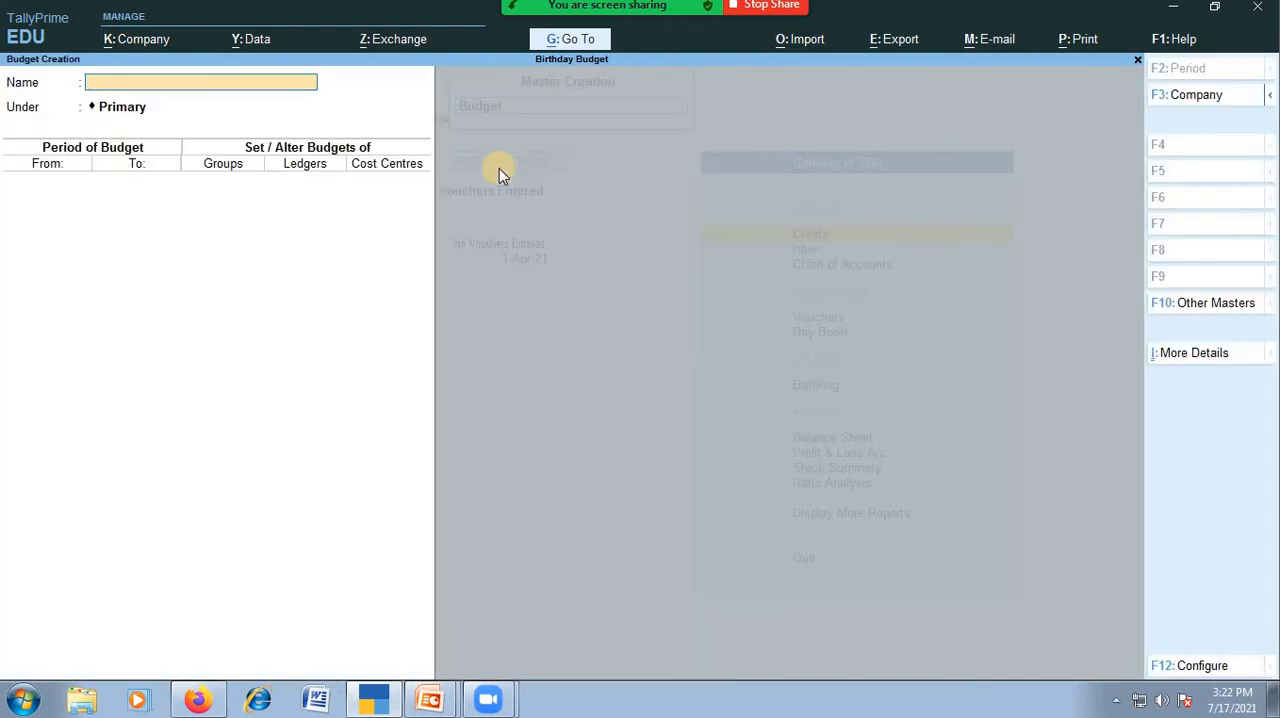
Name the budget Birthday Budget and place it under Primary.
{"action": "type", "text": "Birthday Budget"}
{"action": "key", "text": "Return"}
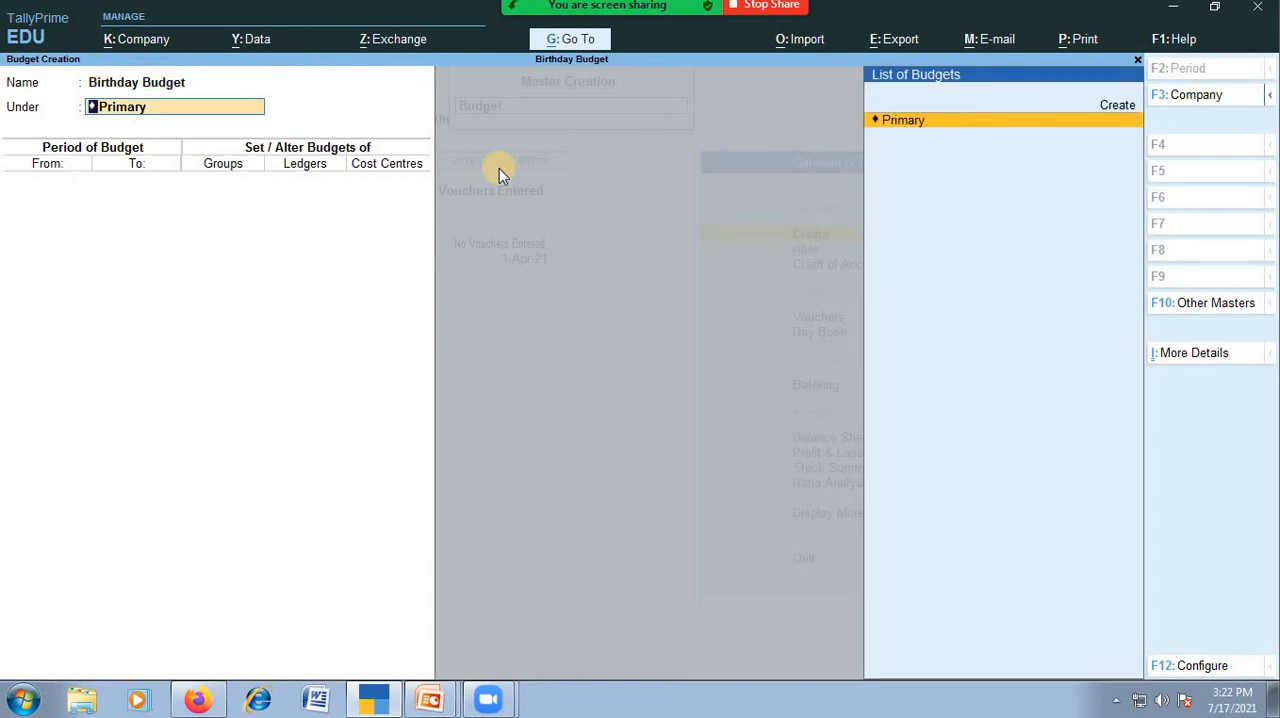
{"action": "key", "text": "Return"}
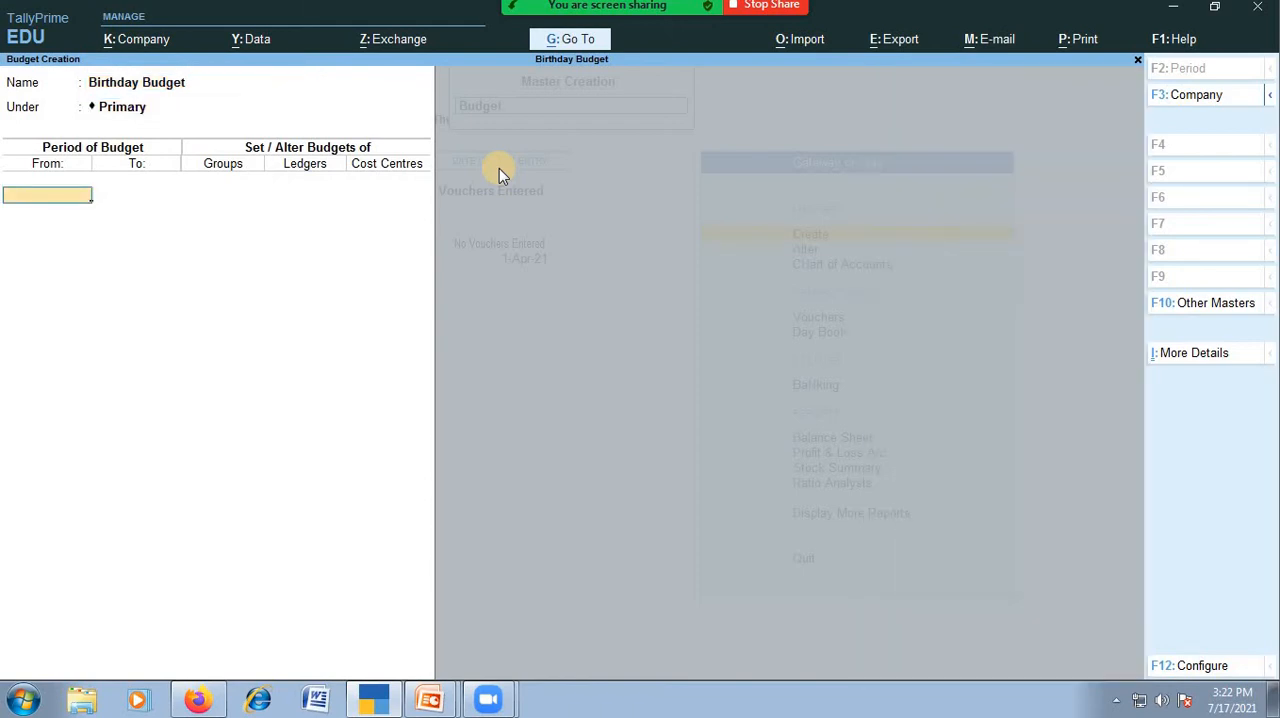
Set the budget period from 1-Apr-21 to 1-Apr-21.
{"action": "type", "text": "1"}
{"action": "key", "text": "Return"}
{"action": "type", "text": "1"}
{"action": "key", "text": "Return"}
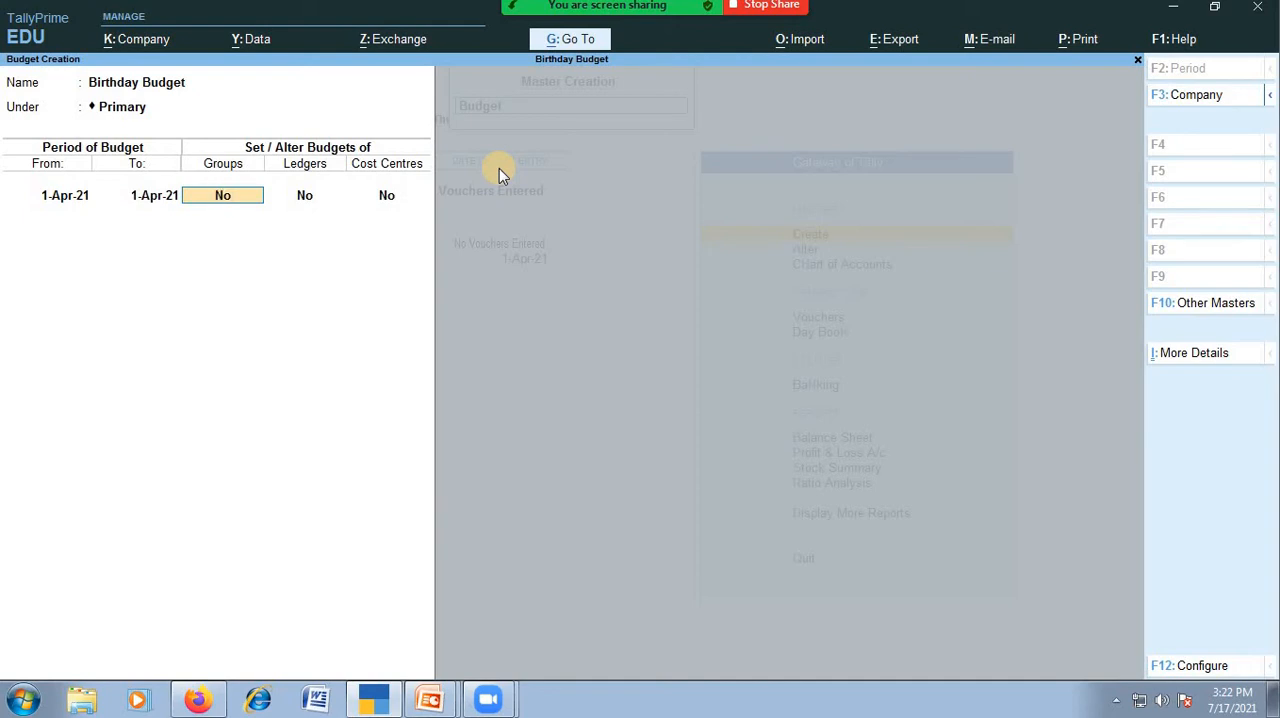
Enable group budgets and add the Indirect Expenses group with cost centre Not Applicable.
{"action": "type", "text": "y"}
{"action": "key", "text": "Return"}
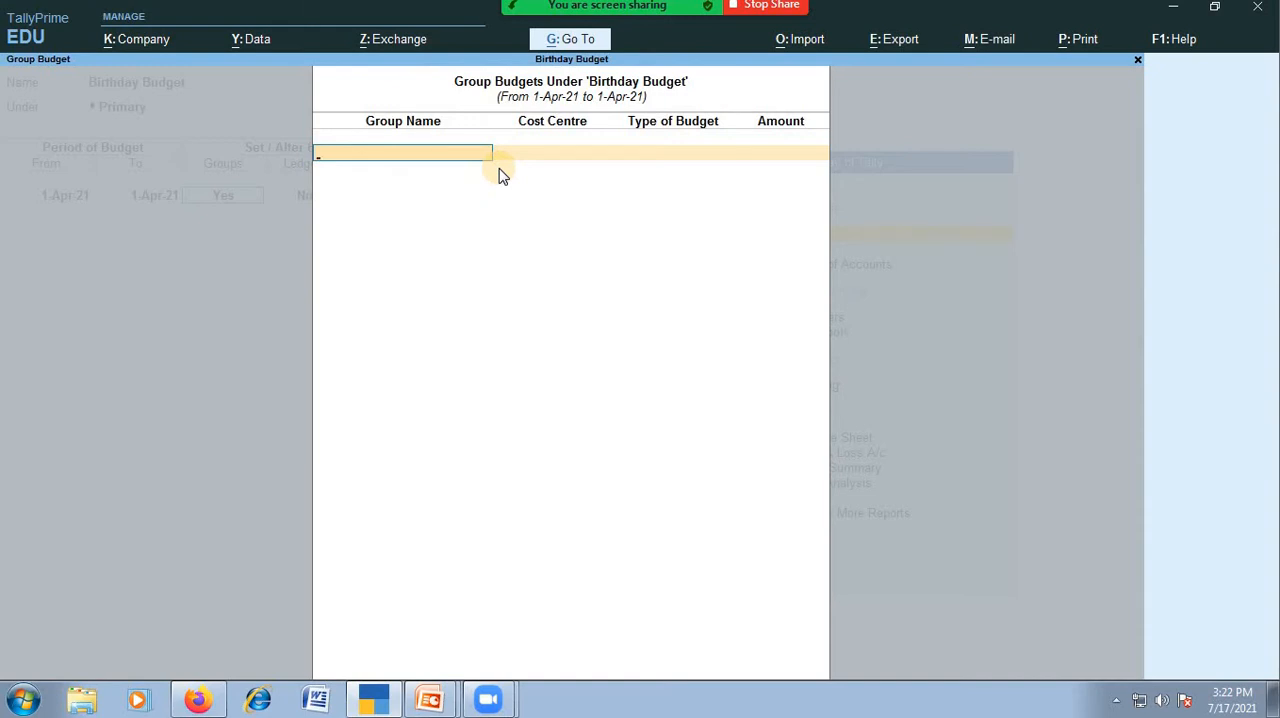
{"action": "type", "text": "In"}
{"action": "key", "text": "Down"}
{"action": "key", "text": "Down"}
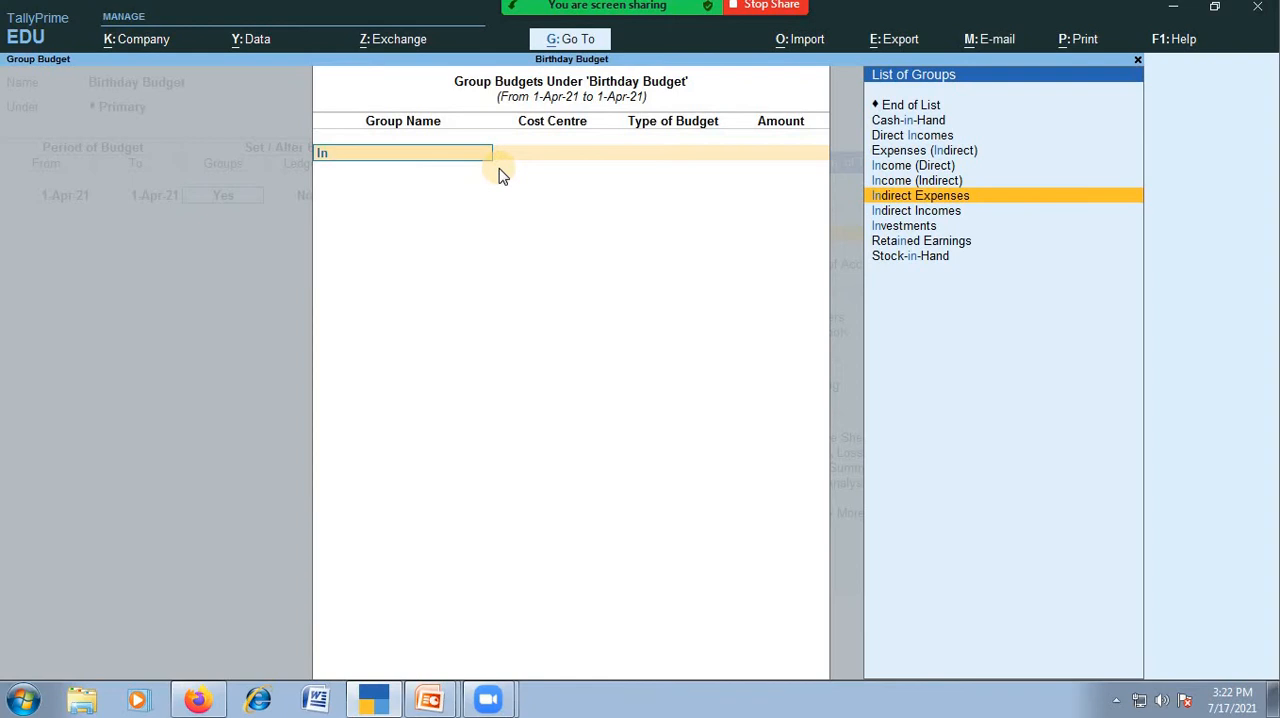
{"action": "key", "text": "Return"}
Set the Indirect Expenses group budget to 15000 on closing balance and finish the group budgets.
{"action": "key", "text": "Return"}
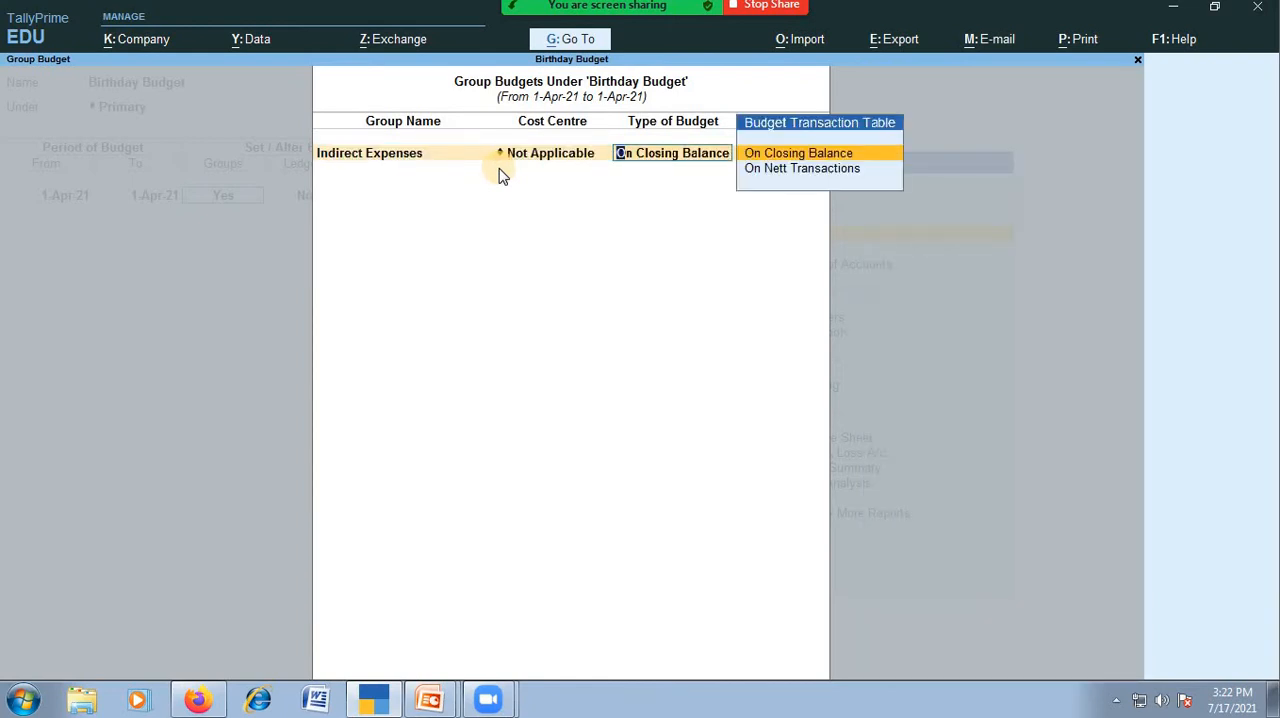
{"action": "key", "text": "Return"}
{"action": "key", "text": "BackSpace"}
{"action": "key", "text": "BackSpace"}
{"action": "key", "text": "Return"}
{"action": "key", "text": "Return"}
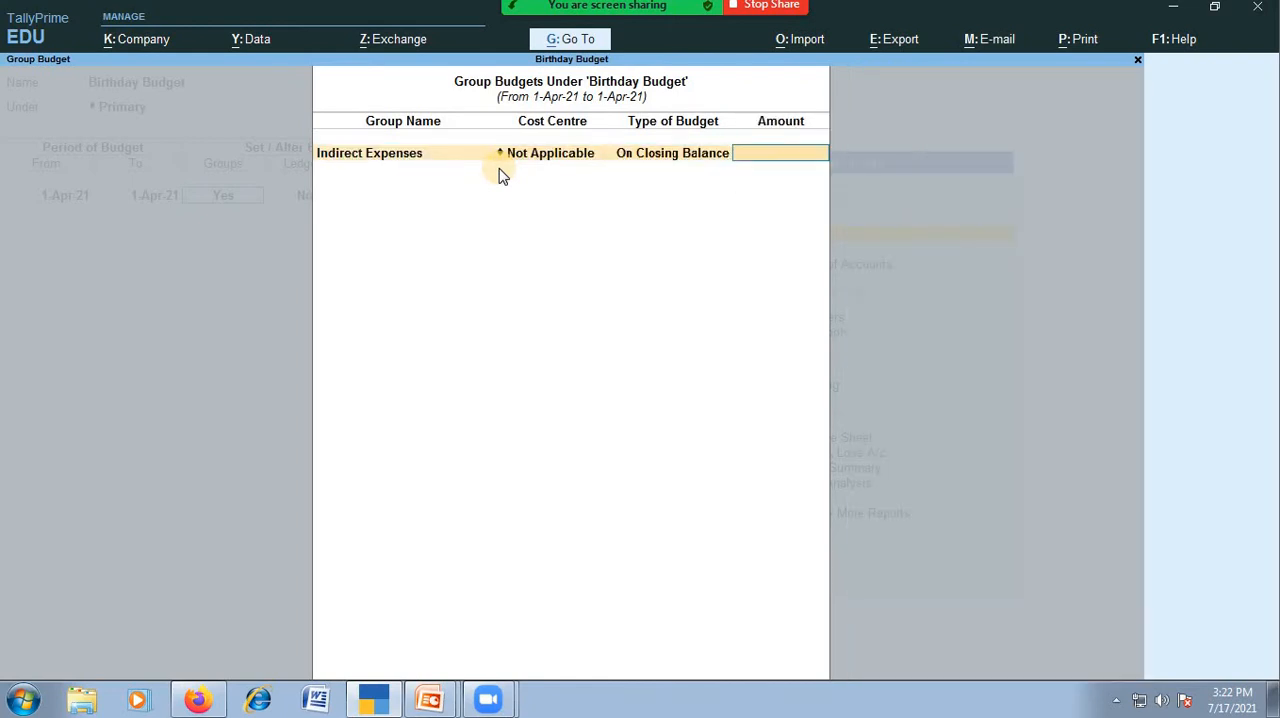
{"action": "type", "text": "15000"}
{"action": "key", "text": "Return"}
{"action": "key", "text": "Return"}
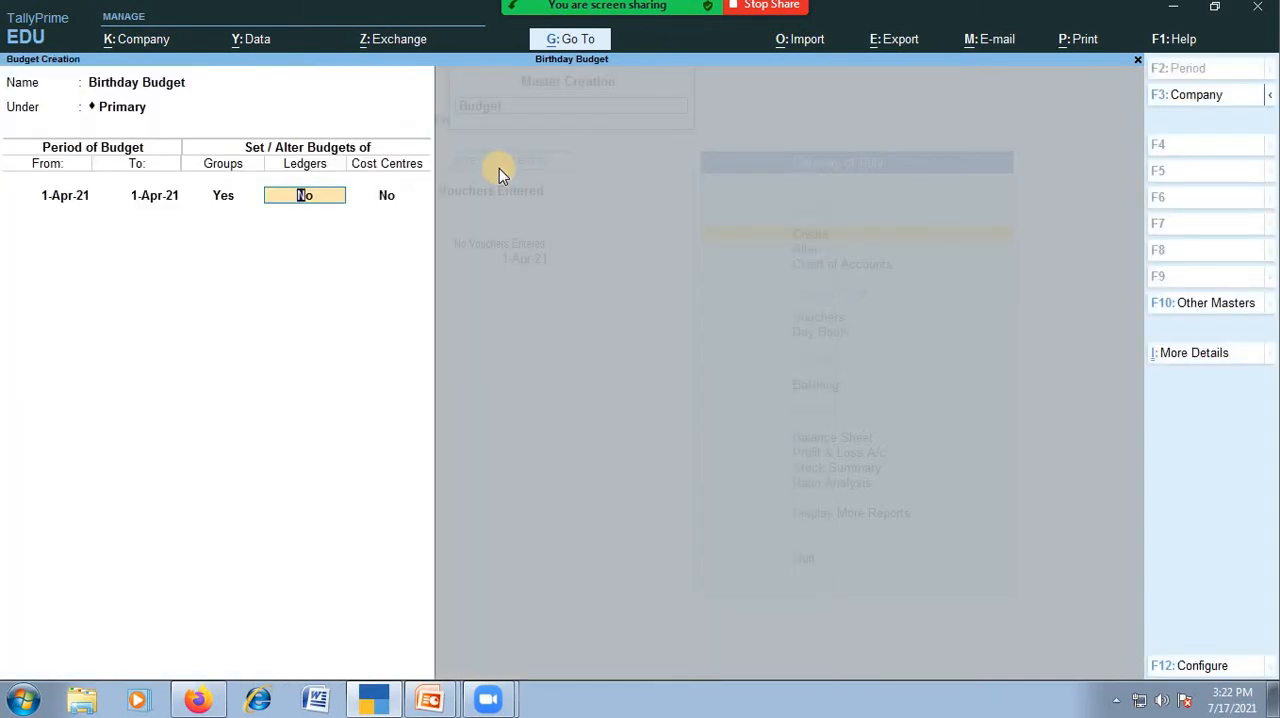
Enable ledger budgets and start a new ledger named Cake under Indirect Expenses.
{"action": "type", "text": "y"}
{"action": "key", "text": "Return"}
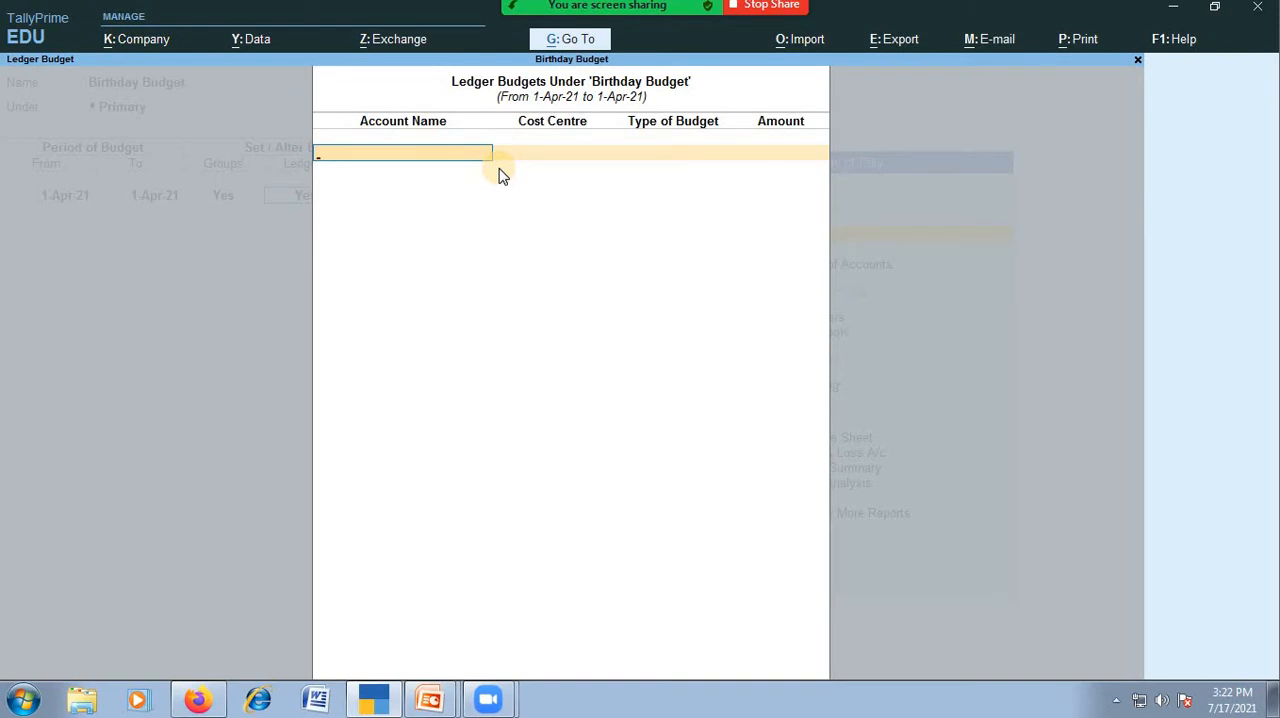
{"action": "key", "text": "alt+c"}
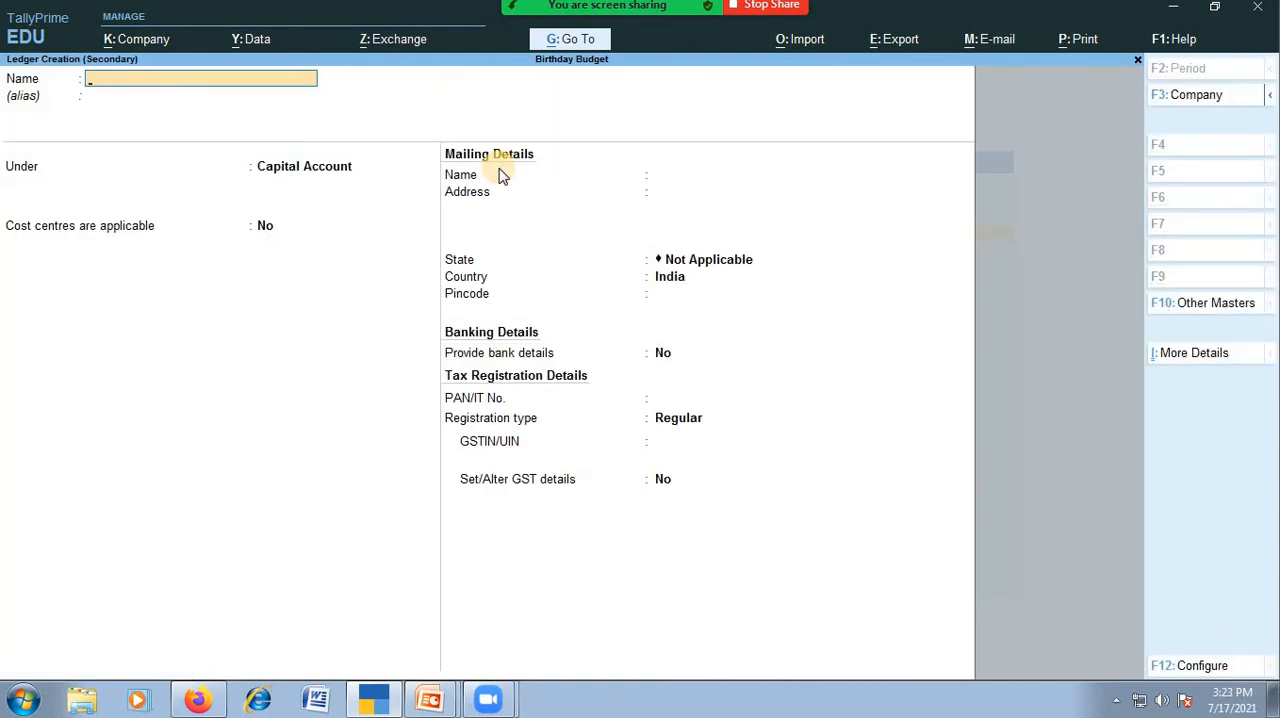
{"action": "type", "text": "Cake"}
{"action": "key", "text": "Return"}
{"action": "key", "text": "Return"}
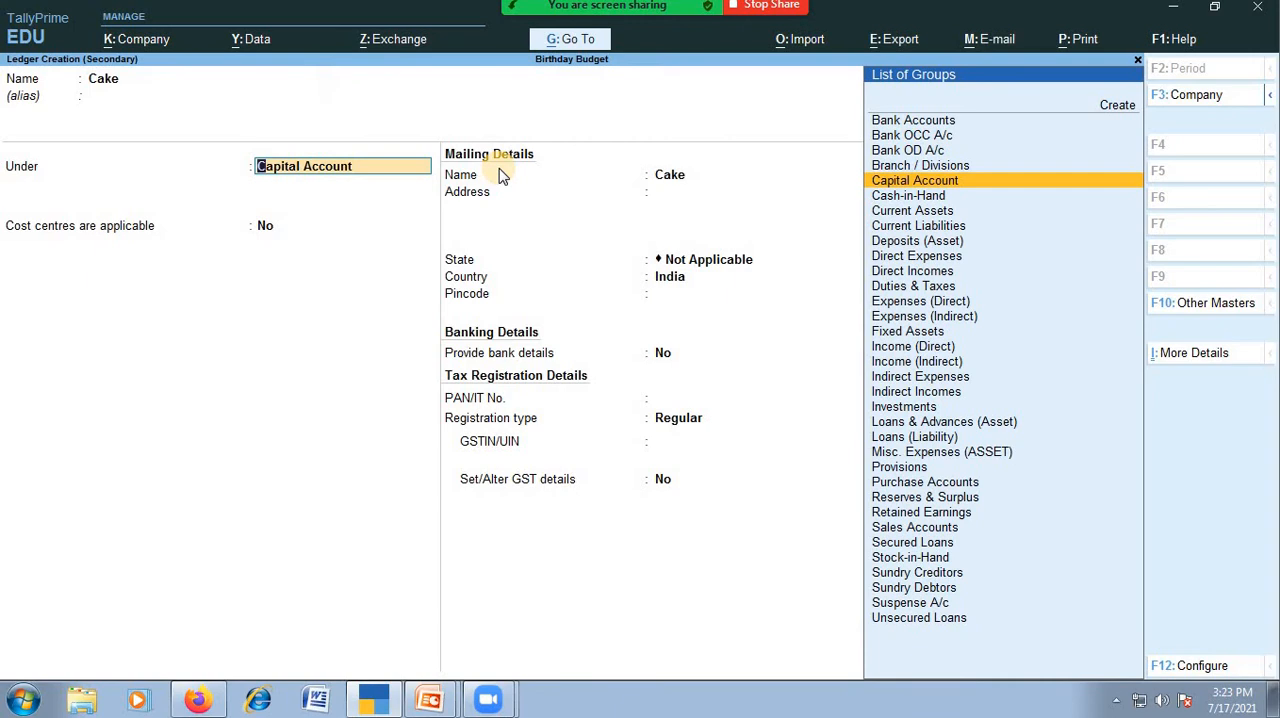
{"action": "type", "text": "In"}
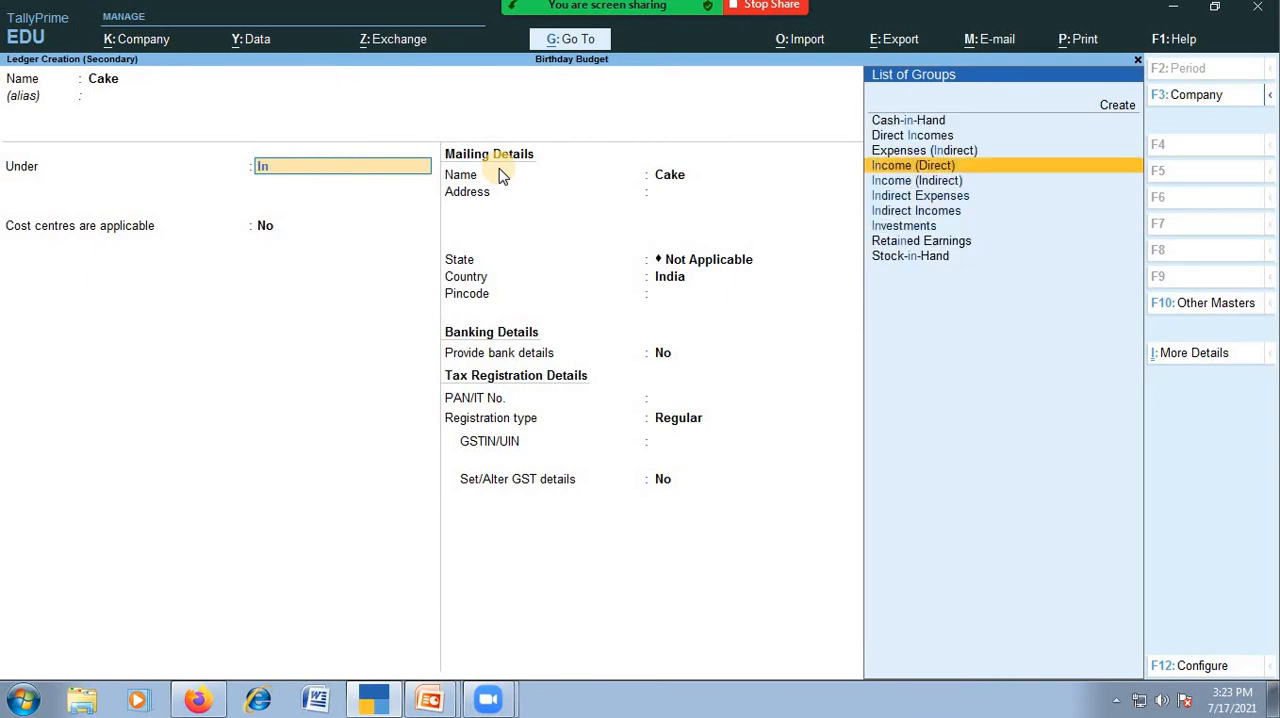
{"action": "key", "text": "Down"}
{"action": "key", "text": "Down"}
{"action": "key", "text": "Return"}
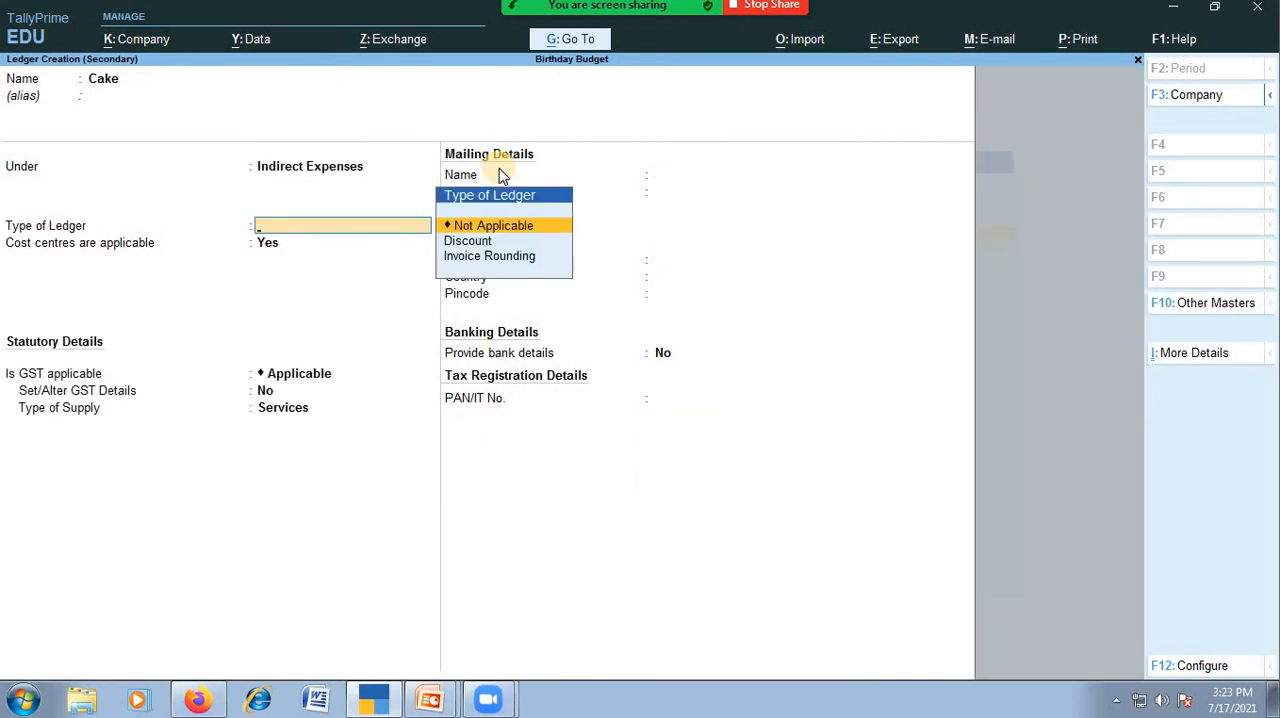
Set the Cake ledger's type and GST applicability to Not Applicable, keep cost centres applicable, and save it.
{"action": "key", "text": "Return"}
{"action": "key", "text": "Return"}
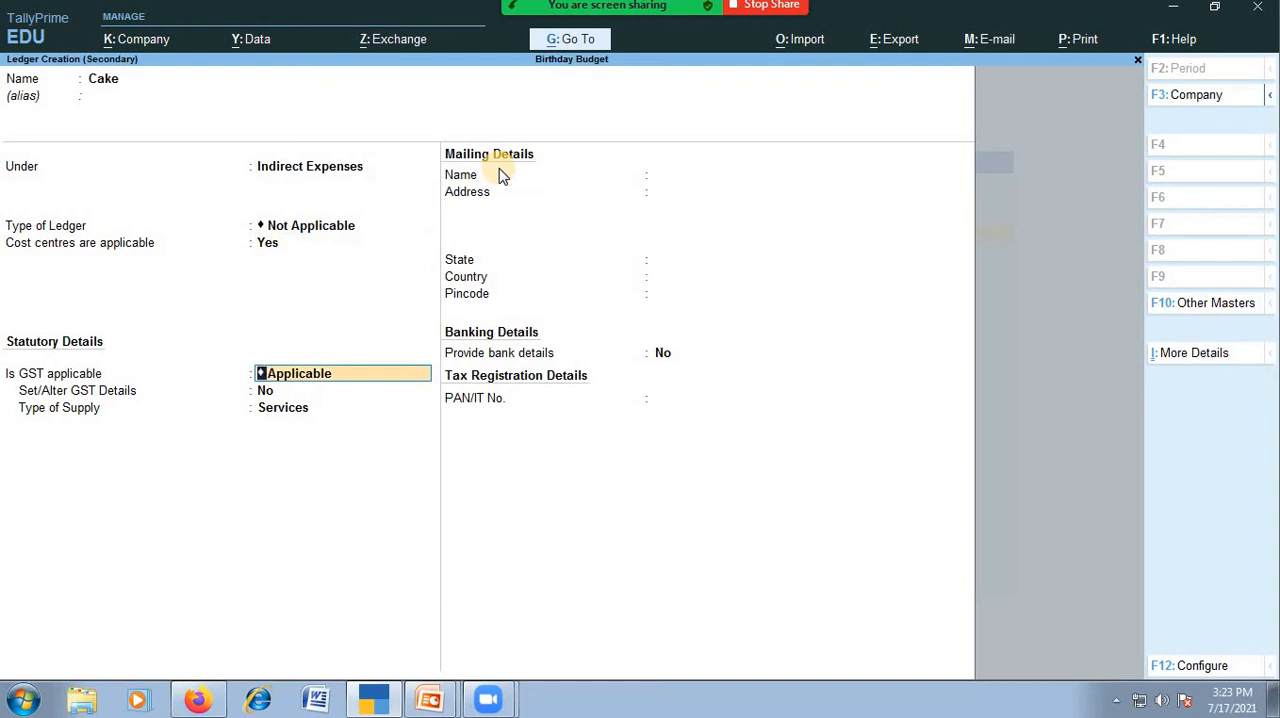
{"action": "type", "text": "N"}
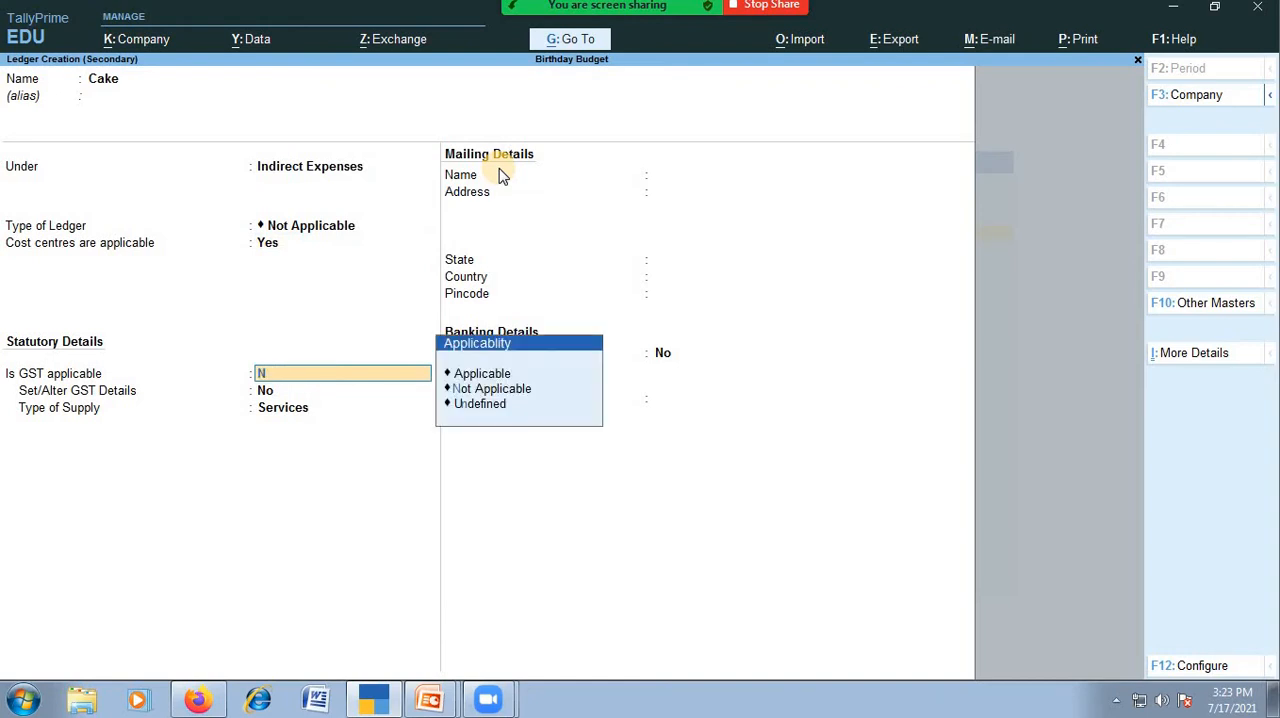
{"action": "key", "text": "Return"}
{"action": "key", "text": "Return"}
{"action": "key", "text": "Return"}
{"action": "key", "text": "Return"}
{"action": "key", "text": "Return"}
{"action": "key", "text": "Return"}
Set the Cake ledger's budget to 5000 on closing balance with cost centre Not Applicable.
{"action": "type", "text": "5000"}
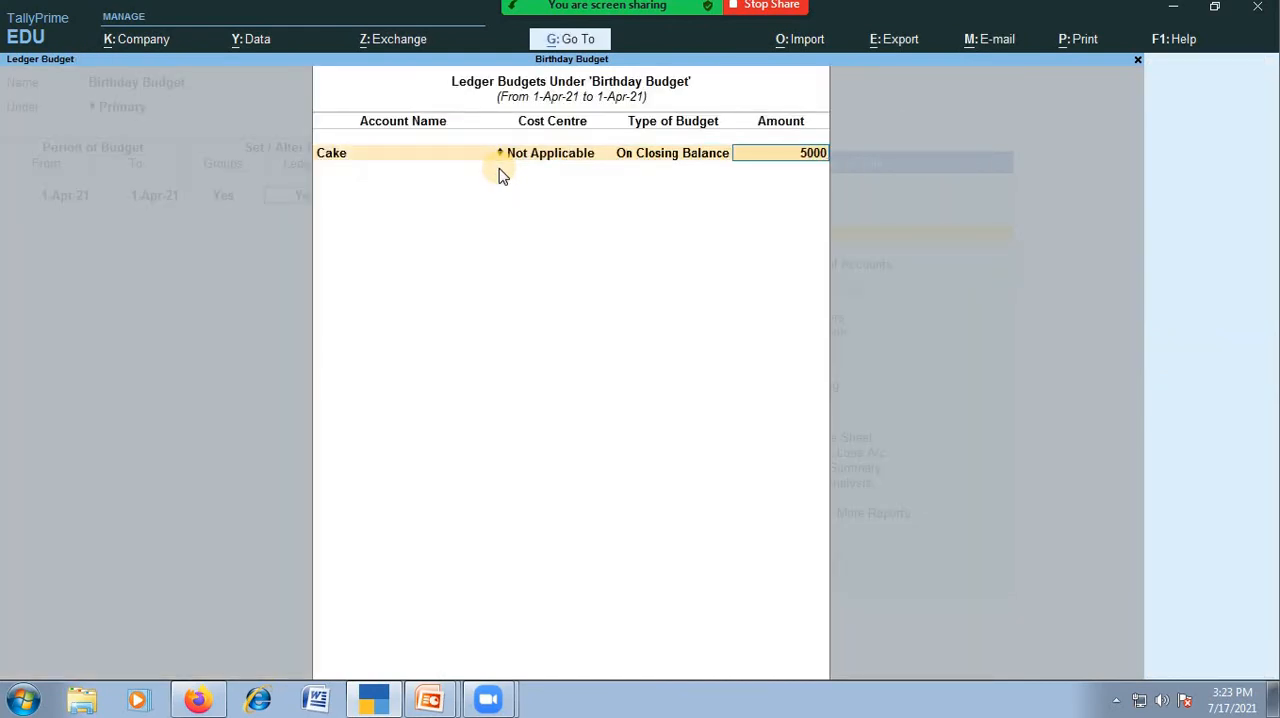
{"action": "key", "text": "Return"}
Start a new ledger named Dress under Indirect Expenses with ledger type Not Applicable.
{"action": "key", "text": "alt+c"}
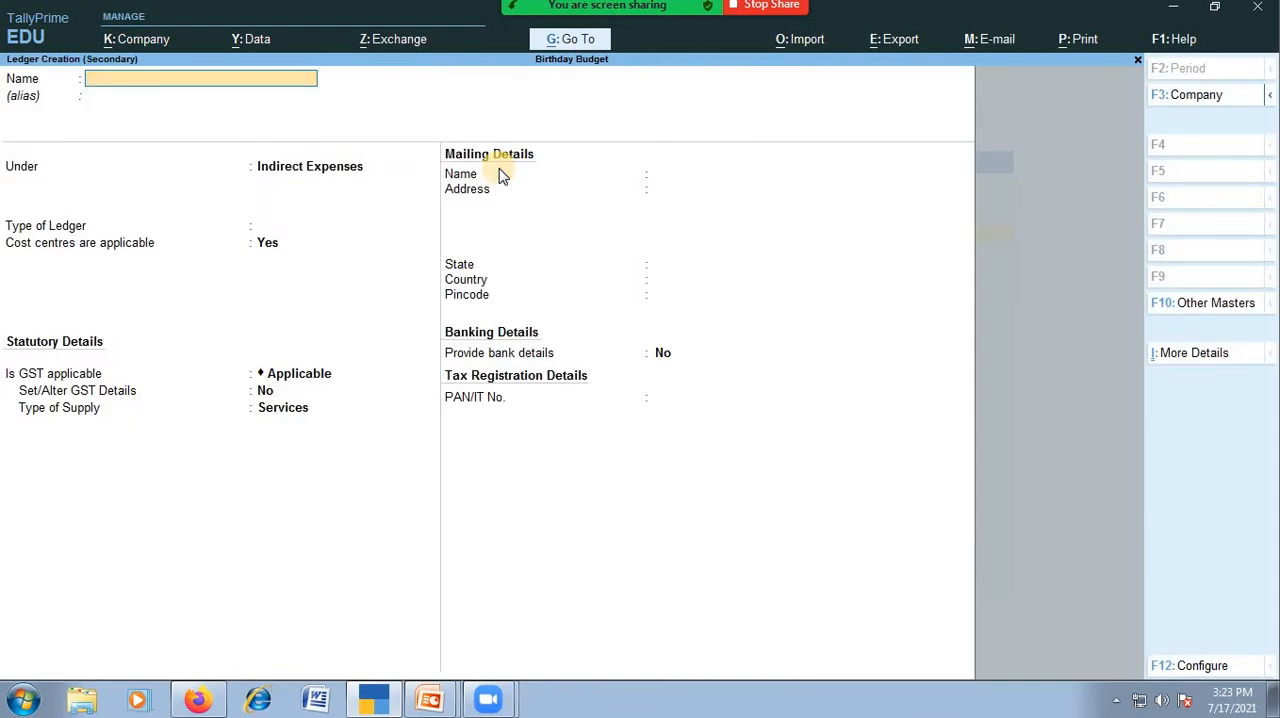
{"action": "type", "text": "Dress"}
{"action": "key", "text": "Return"}
{"action": "key", "text": "Return"}
{"action": "key", "text": "Return"}
{"action": "key", "text": "Return"}
{"action": "key", "text": "Return"}
{"action": "key", "text": "Return"}
{"action": "key", "text": "Return"}
{"action": "key", "text": "Return"}
Set GST to Not Applicable for the Dress ledger and save it.
{"action": "key", "text": "Return"}
{"action": "key", "text": "Escape"}
{"action": "key", "text": "BackSpace"}
{"action": "key", "text": "BackSpace"}
{"action": "key", "text": "Down"}
{"action": "key", "text": "Return"}
{"action": "key", "text": "Return"}
{"action": "key", "text": "Return"}
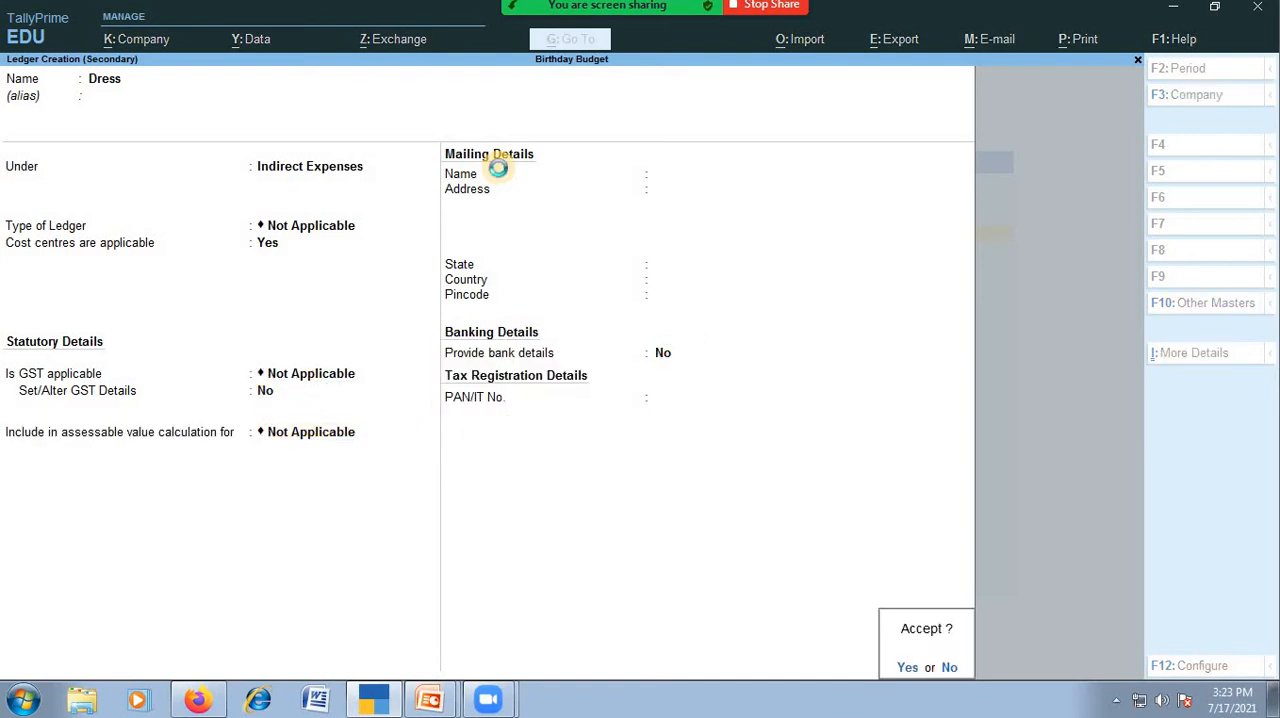
{"action": "key", "text": "Return"}
{"action": "key", "text": "Return"}
Set the Dress ledger's budget to 5000 on closing balance with cost centre Not Applicable.
{"action": "key", "text": "Return"}
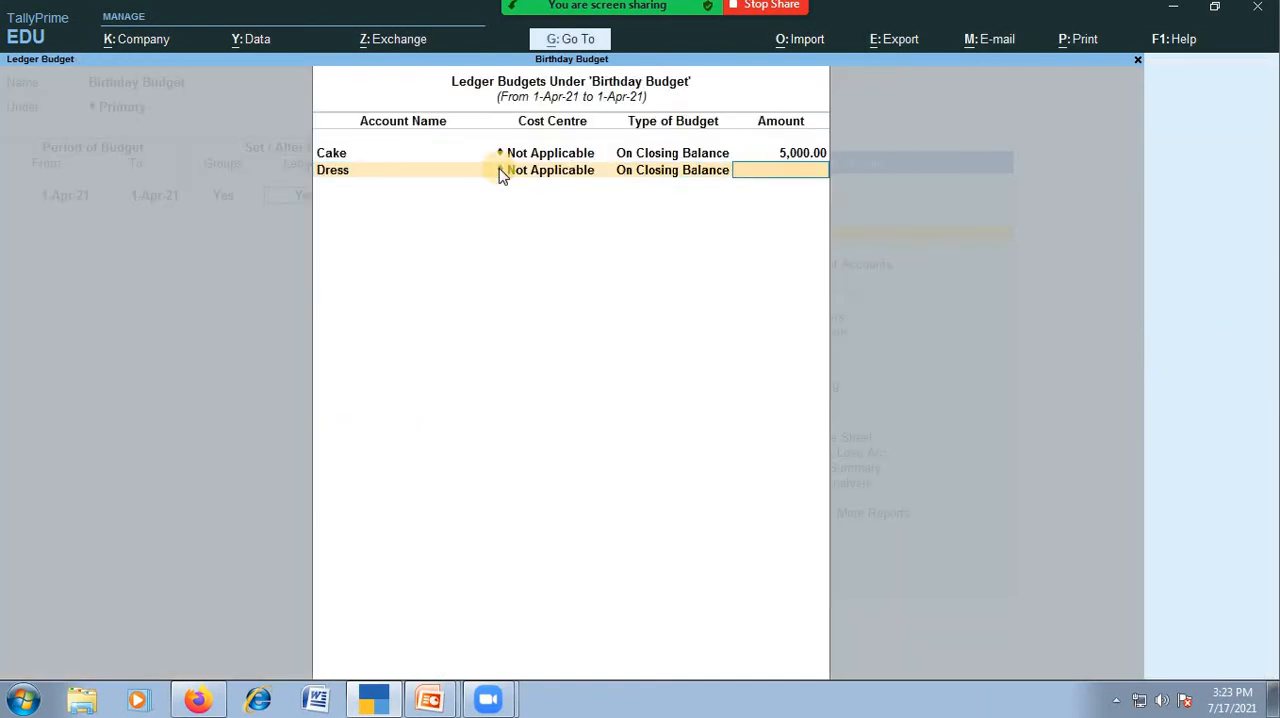
{"action": "type", "text": "5000"}
{"action": "key", "text": "Return"}
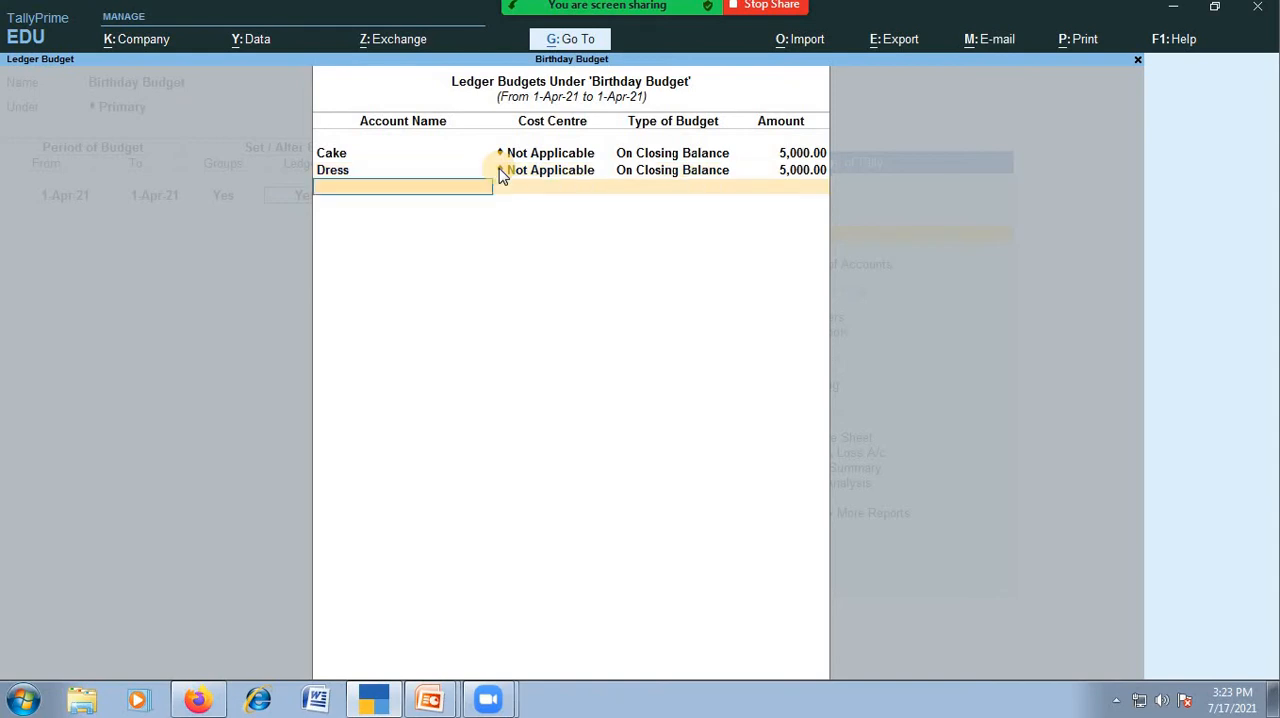
Start a new ledger named Food under Indirect Expenses, with ledger type Not Applicable and GST left as Applicable.
{"action": "key", "text": "alt+c"}
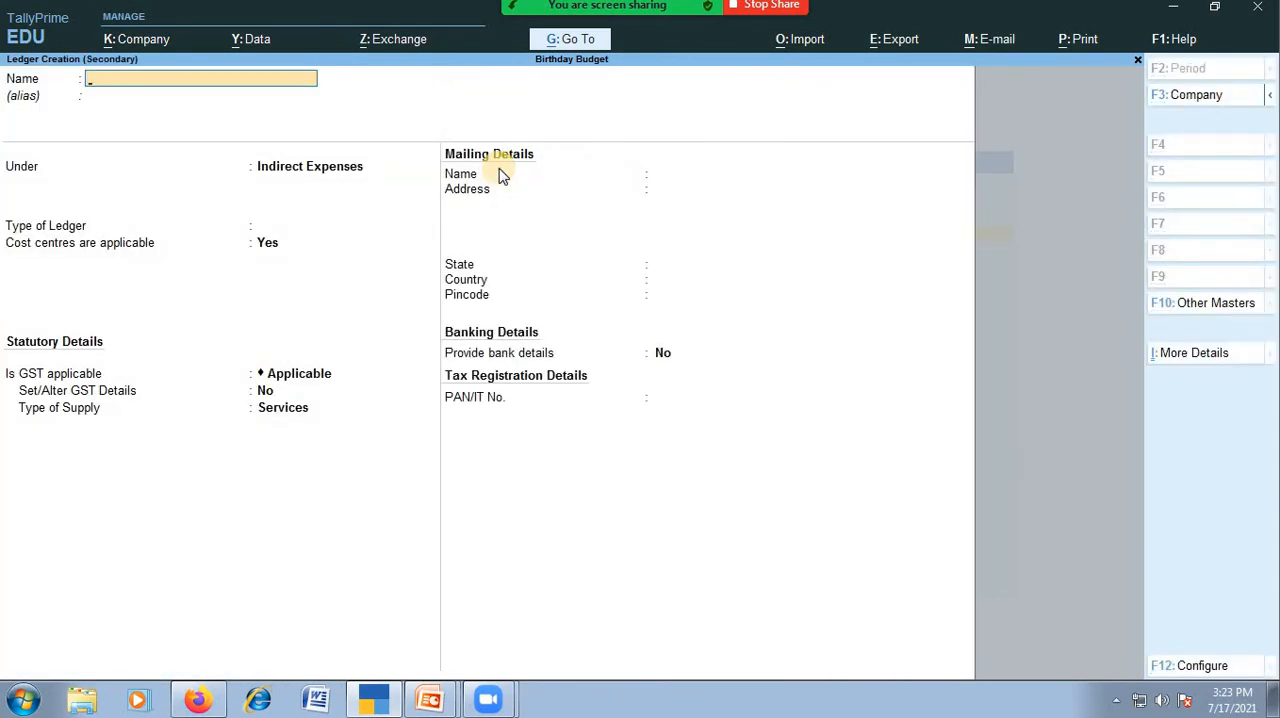
{"action": "type", "text": "Food an"}
{"action": "key", "text": "BackSpace"}
{"action": "key", "text": "BackSpace"}
{"action": "key", "text": "Return"}
{"action": "key", "text": "Return"}
Save the Food ledger with supply type Services and set its budget to 5000 on closing balance.
{"action": "key", "text": "Return"}
{"action": "key", "text": "Return"}
{"action": "key", "text": "Return"}
{"action": "key", "text": "Return"}
{"action": "key", "text": "Return"}
{"action": "key", "text": "Return"}
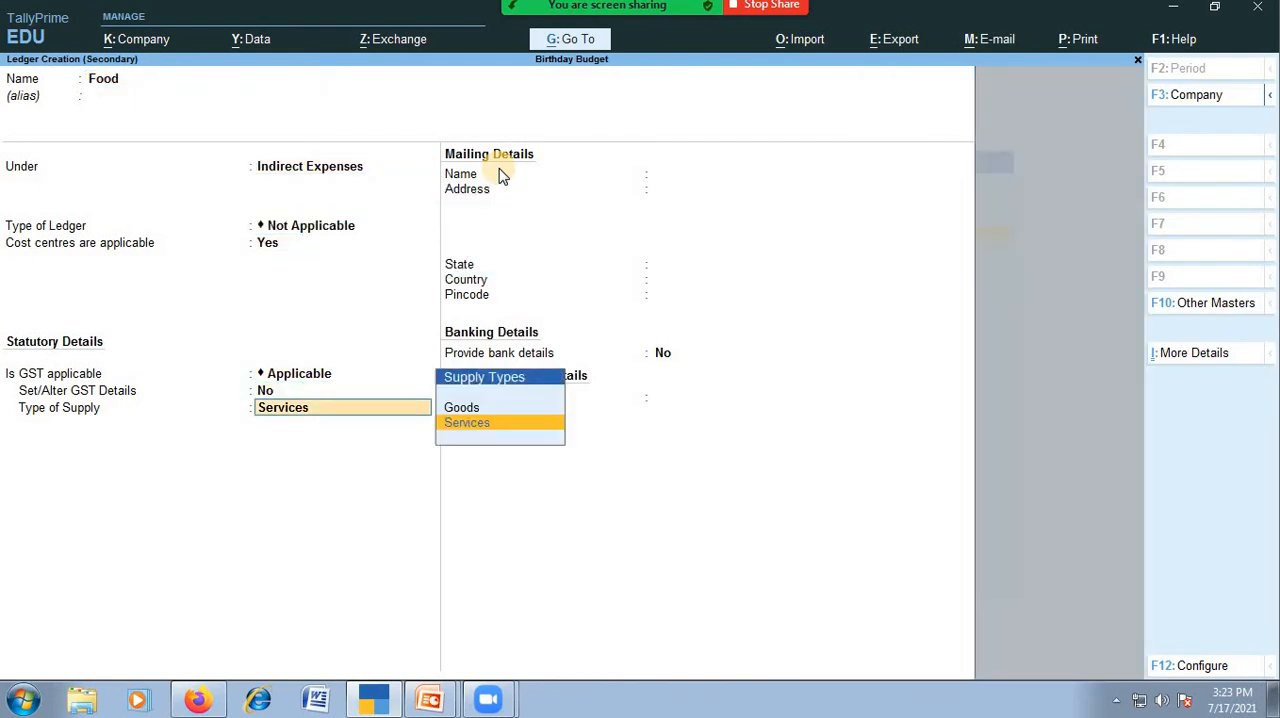
{"action": "key", "text": "Return"}
{"action": "key", "text": "Return"}
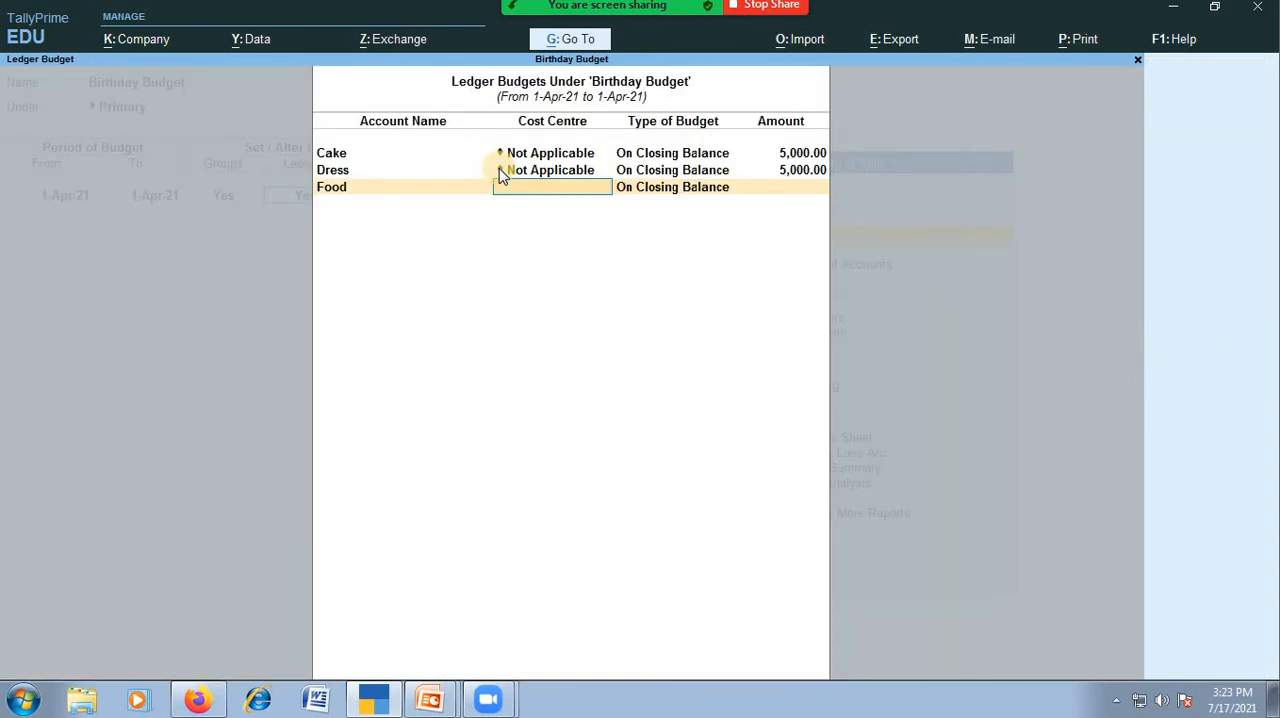
{"action": "type", "text": "5000"}
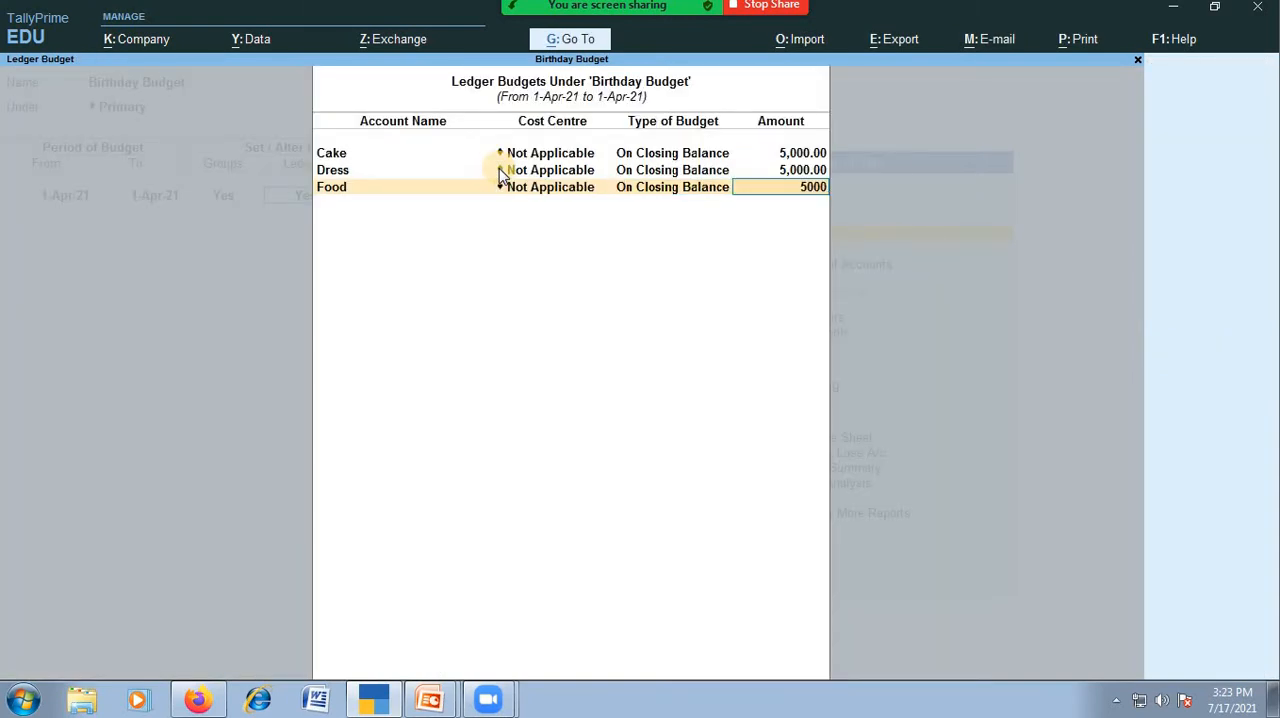
{"action": "key", "text": "Return"}
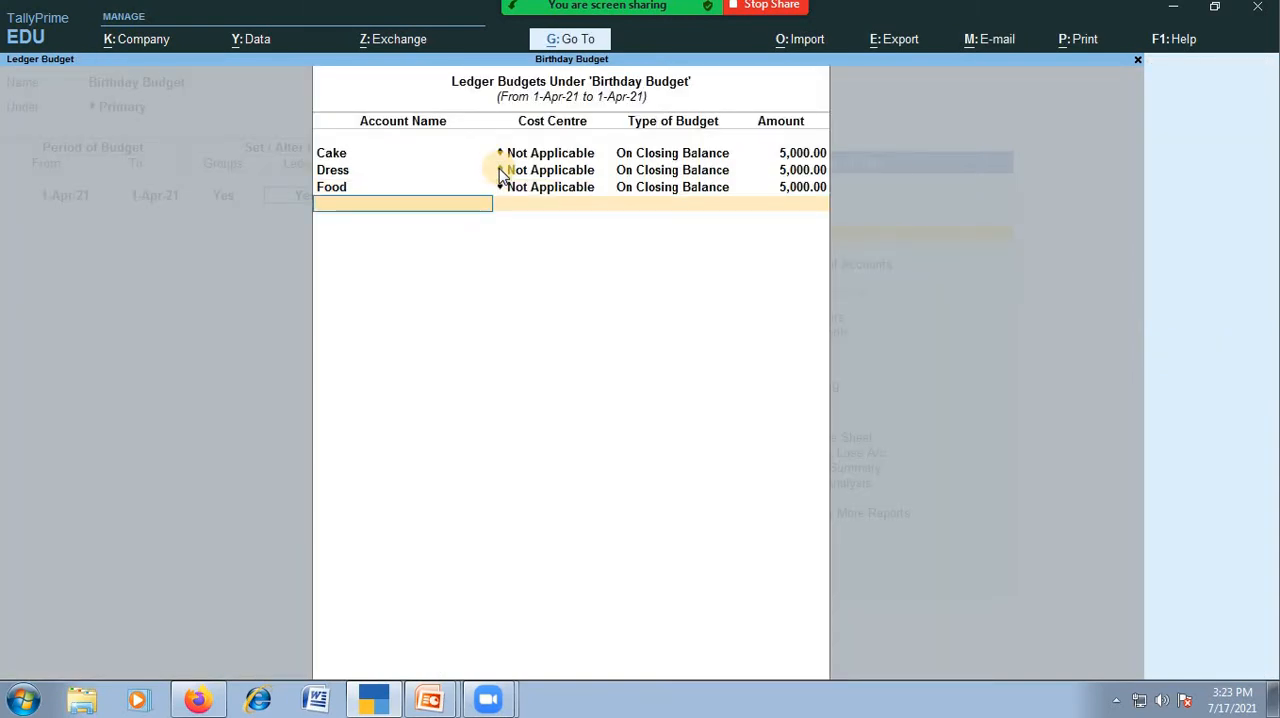
Start a new ledger named Decoration &Other Expenses under Indirect Expenses.
{"action": "key", "text": "alt+c"}
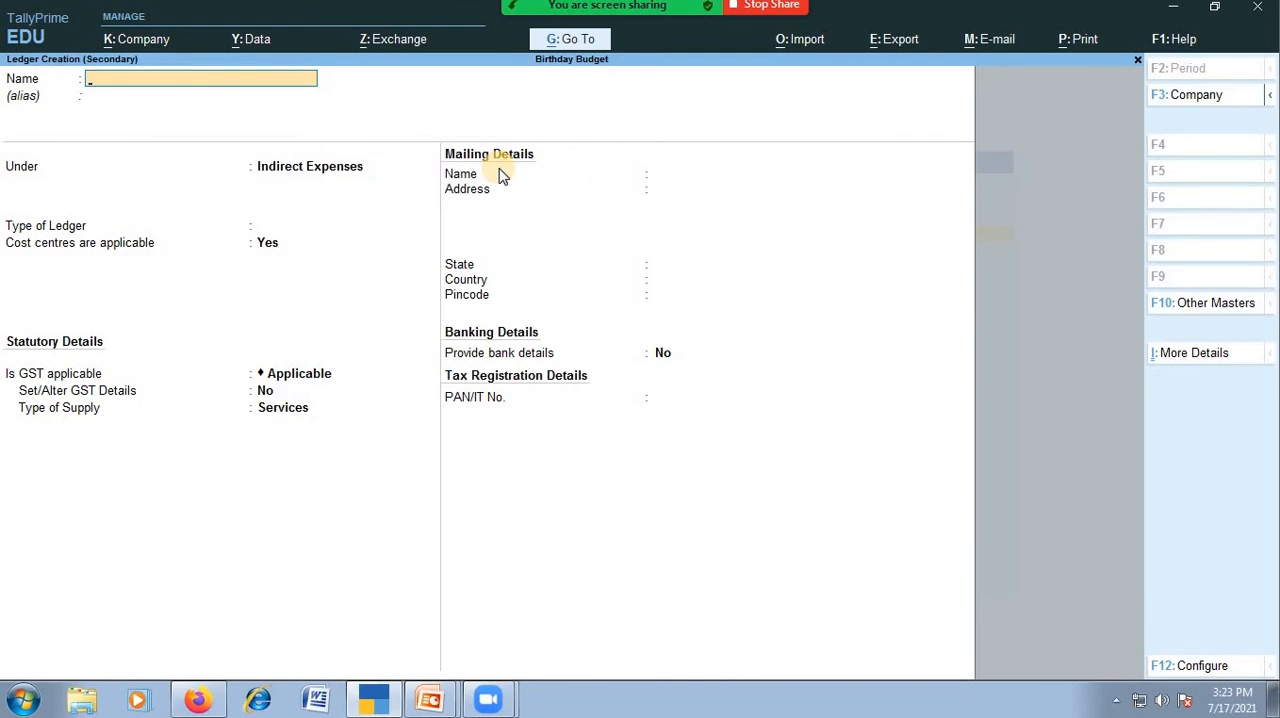
{"action": "type", "text": "Decoration &Other Expenses"}
{"action": "key", "text": "Return"}
{"action": "key", "text": "BackSpace"}
{"action": "type", "text": "In"}
{"action": "key", "text": "Down"}
{"action": "key", "text": "Down"}
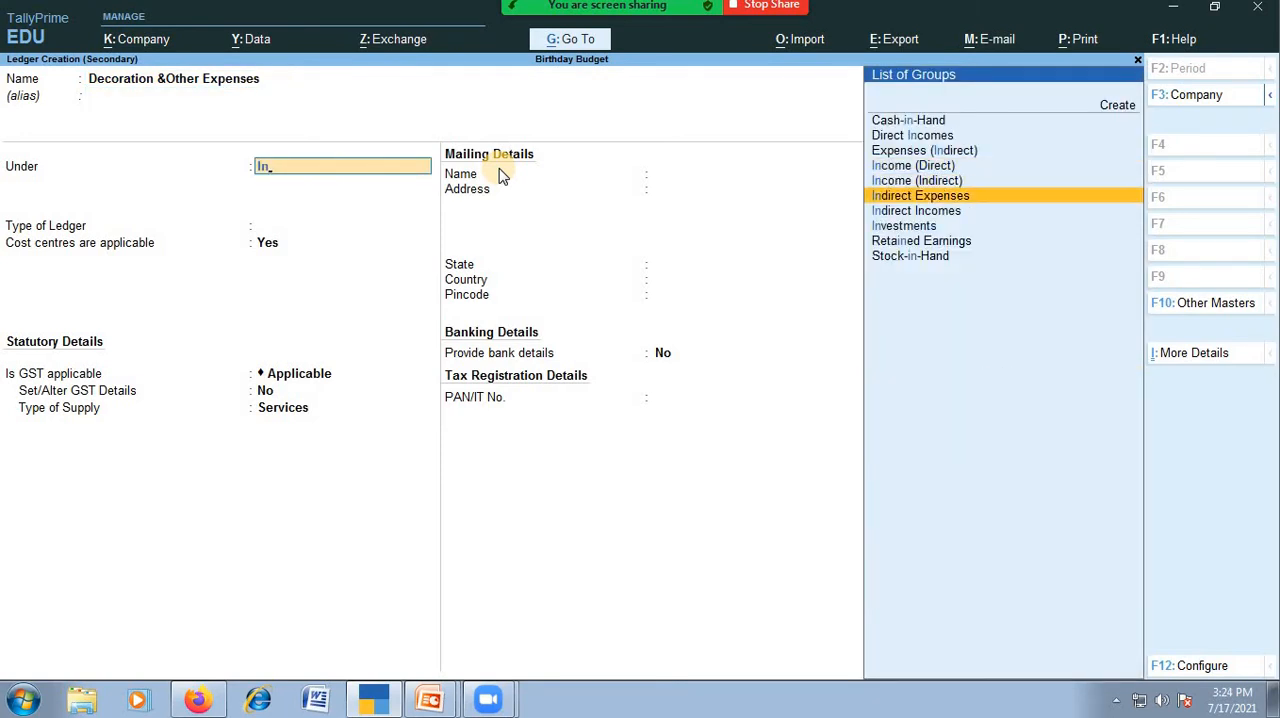
{"action": "key", "text": "Return"}
{"action": "key", "text": "Return"}
{"action": "key", "text": "Return"}
{"action": "key", "text": "Return"}
Save the Decoration &Other Expenses ledger with ledger type Not Applicable, GST Applicable and supply type Services.
{"action": "key", "text": "Return"}
{"action": "key", "text": "Return"}
{"action": "key", "text": "Return"}
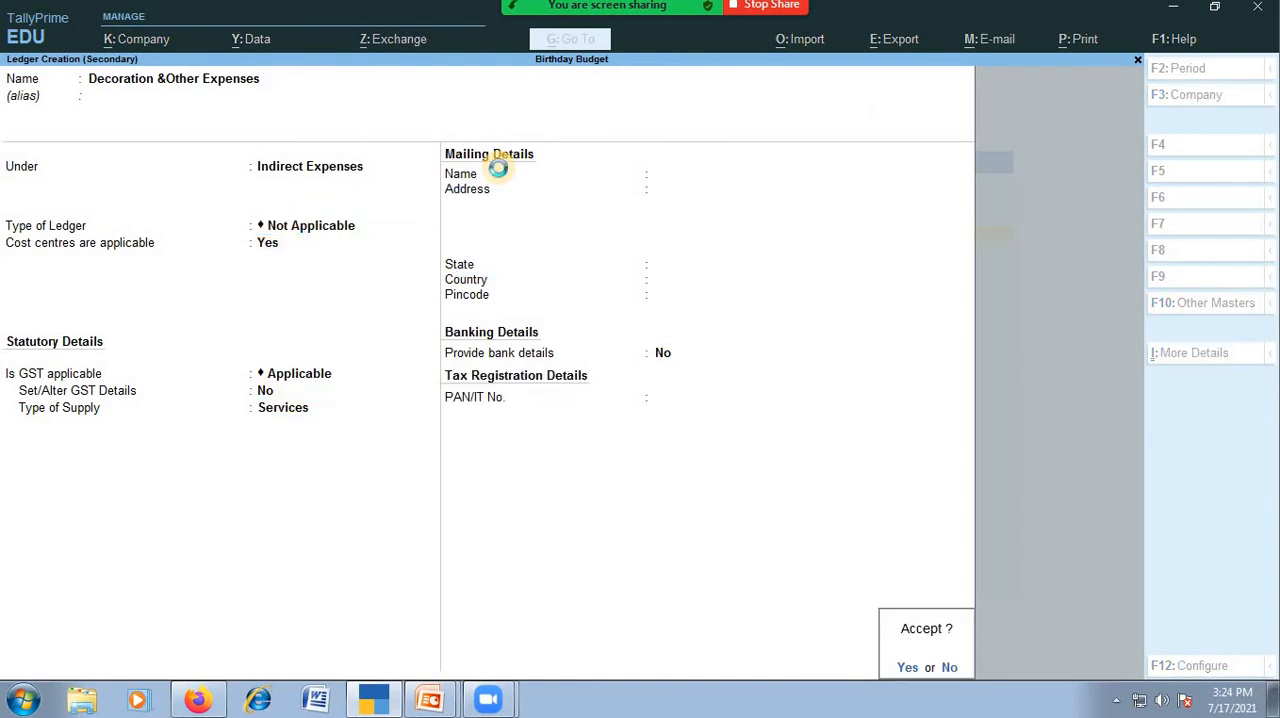
{"action": "key", "text": "Return"}
{"action": "key", "text": "Return"}
{"action": "key", "text": "Return"}
Enter a 5000 closing-balance budget for Decoration &Other Expenses with cost centre Not Applicable.
{"action": "type", "text": "5000"}
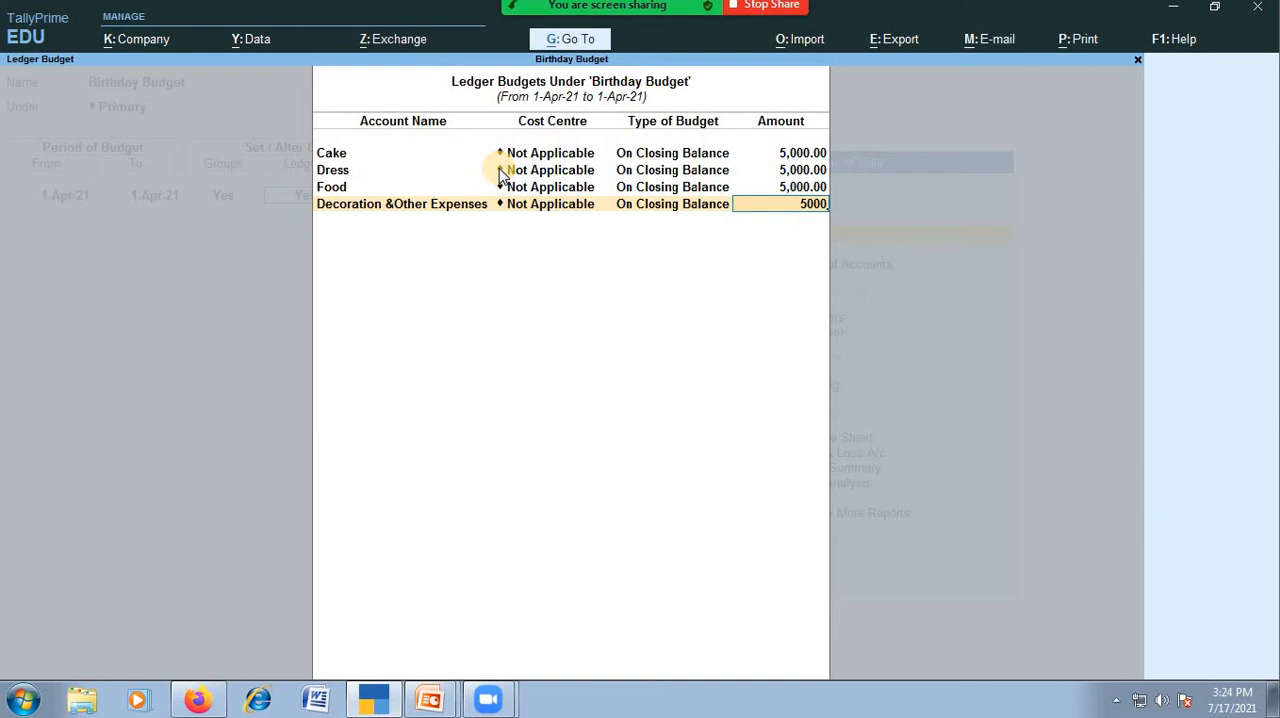
Go back to the Food ledger's budget and change its amount to 3000.
{"action": "key", "text": "BackSpace"}
{"action": "key", "text": "BackSpace"}
{"action": "key", "text": "BackSpace"}
{"action": "key", "text": "BackSpace"}
{"action": "key", "text": "BackSpace"}
{"action": "key", "text": "BackSpace"}
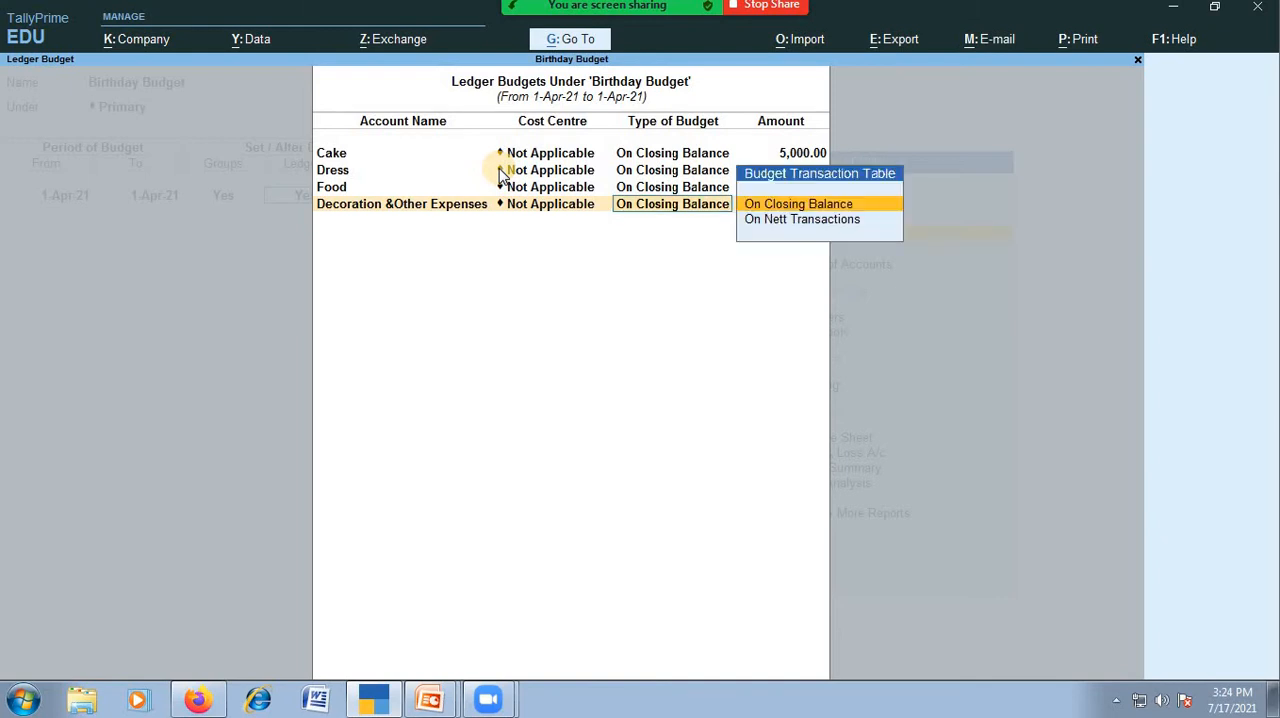
{"action": "key", "text": "BackSpace"}
{"action": "key", "text": "BackSpace"}
{"action": "key", "text": "Return"}
{"action": "type", "text": "3000"}
{"action": "key", "text": "Return"}
{"action": "key", "text": "Return"}
{"action": "key", "text": "Return"}
Set the Decoration &Other Expenses budget to 2000 on closing balance and save the Birthday Budget.
{"action": "key", "text": "Return"}
{"action": "type", "text": "2000"}
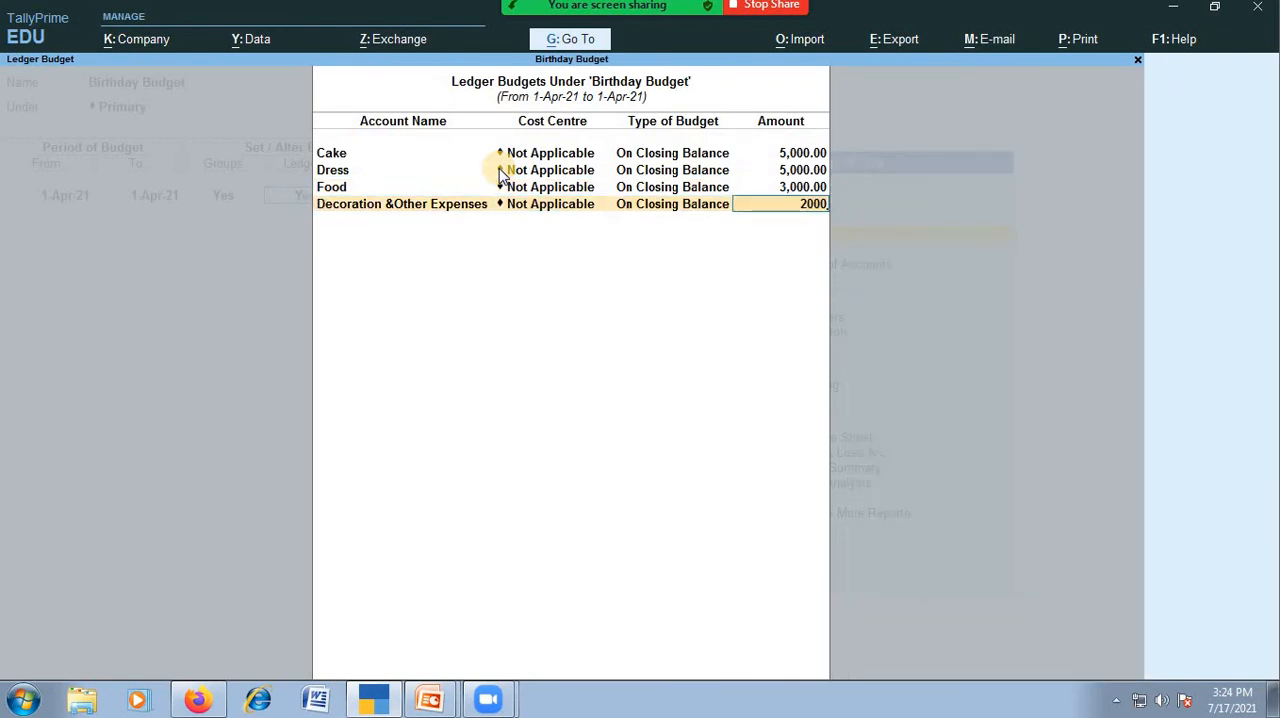
{"action": "key", "text": "Return"}
{"action": "key", "text": "BackSpace"}
{"action": "key", "text": "Return"}
{"action": "key", "text": "Return"}
{"action": "key", "text": "Return"}
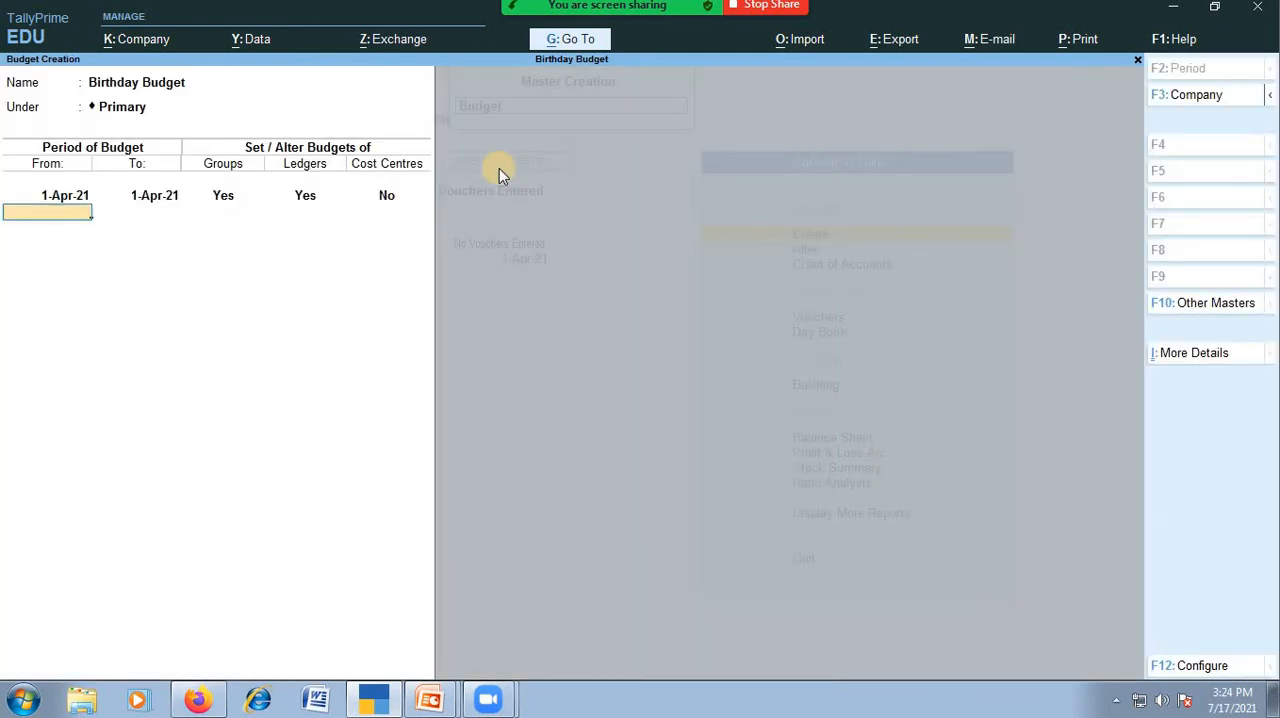
{"action": "key", "text": "Return"}
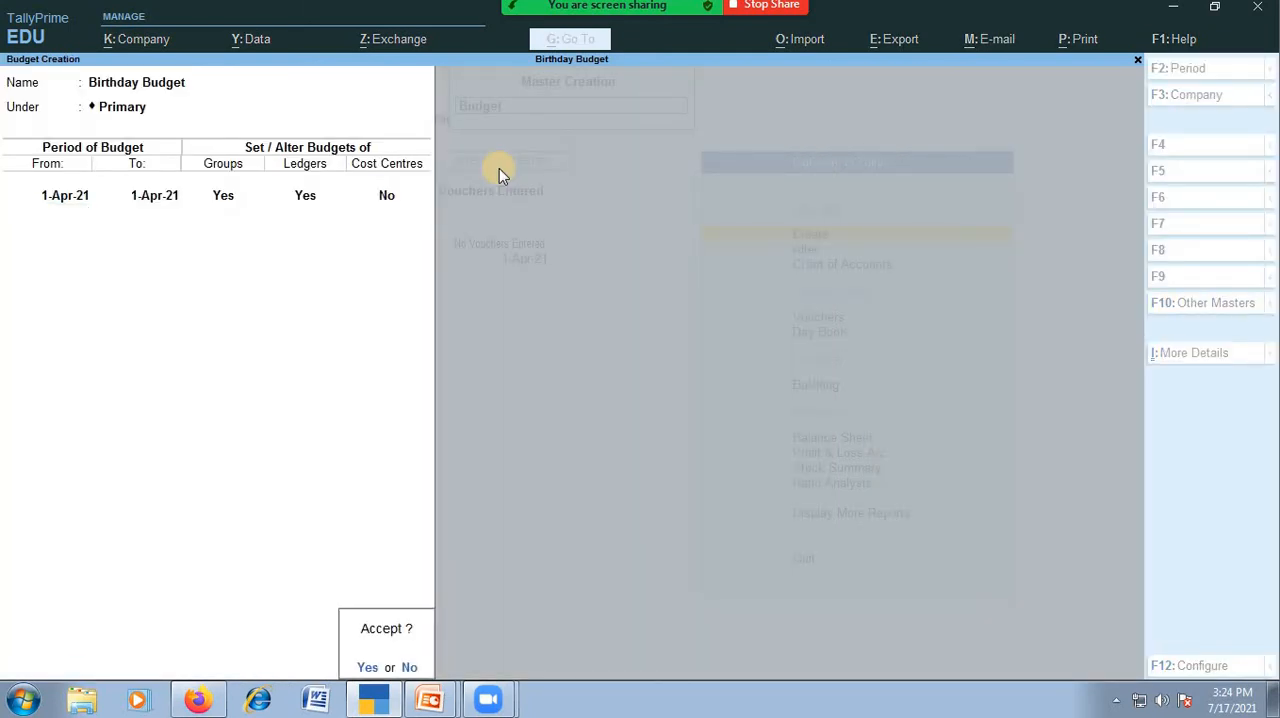
{"action": "key", "text": "Return"}
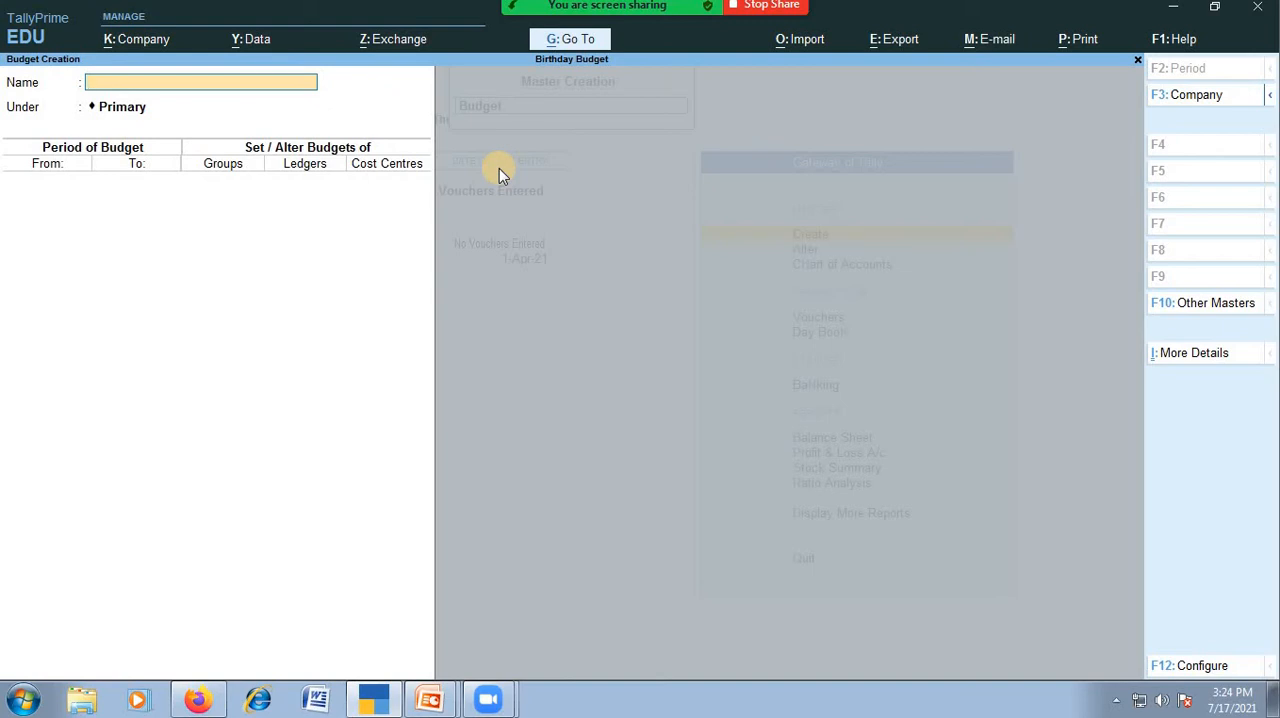
Leave budget creation and start a payment voucher in Single Entry mode with Cash as the account.
{"action": "key", "text": "Escape"}
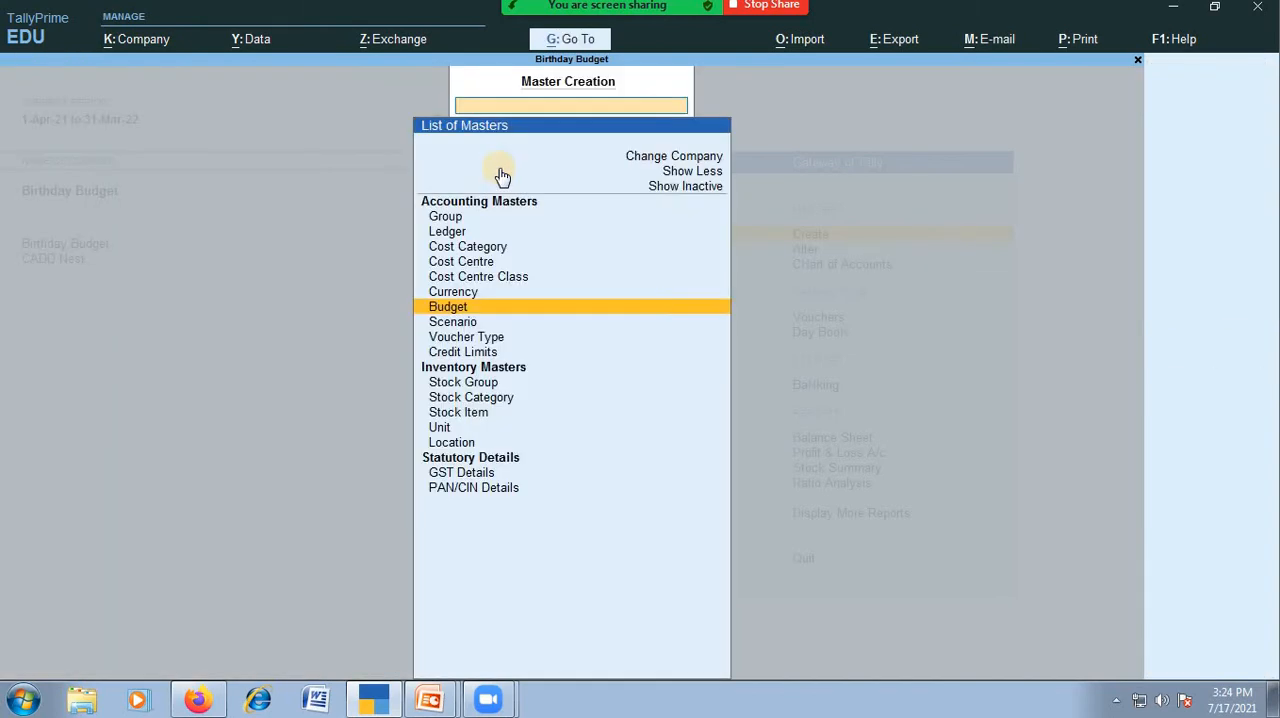
{"action": "key", "text": "Escape"}
{"action": "key", "text": "Down"}
{"action": "key", "text": "Down"}
{"action": "key", "text": "Down"}
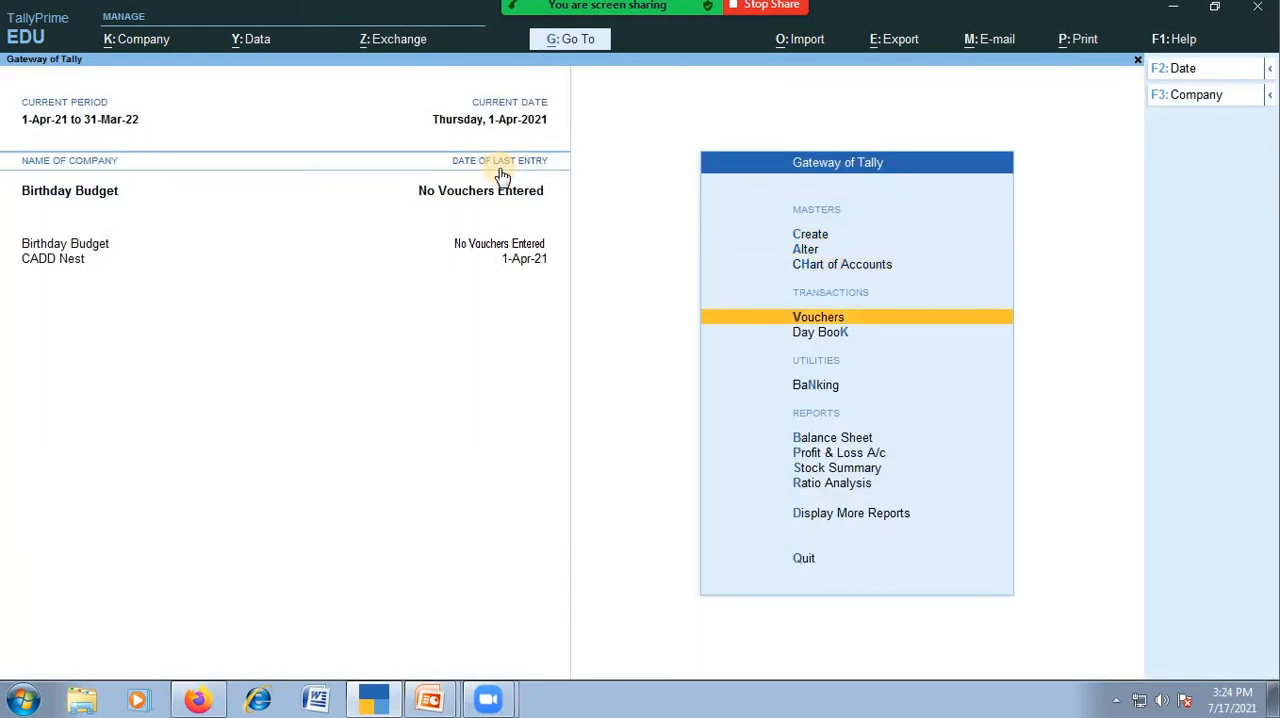
{"action": "key", "text": "Return"}
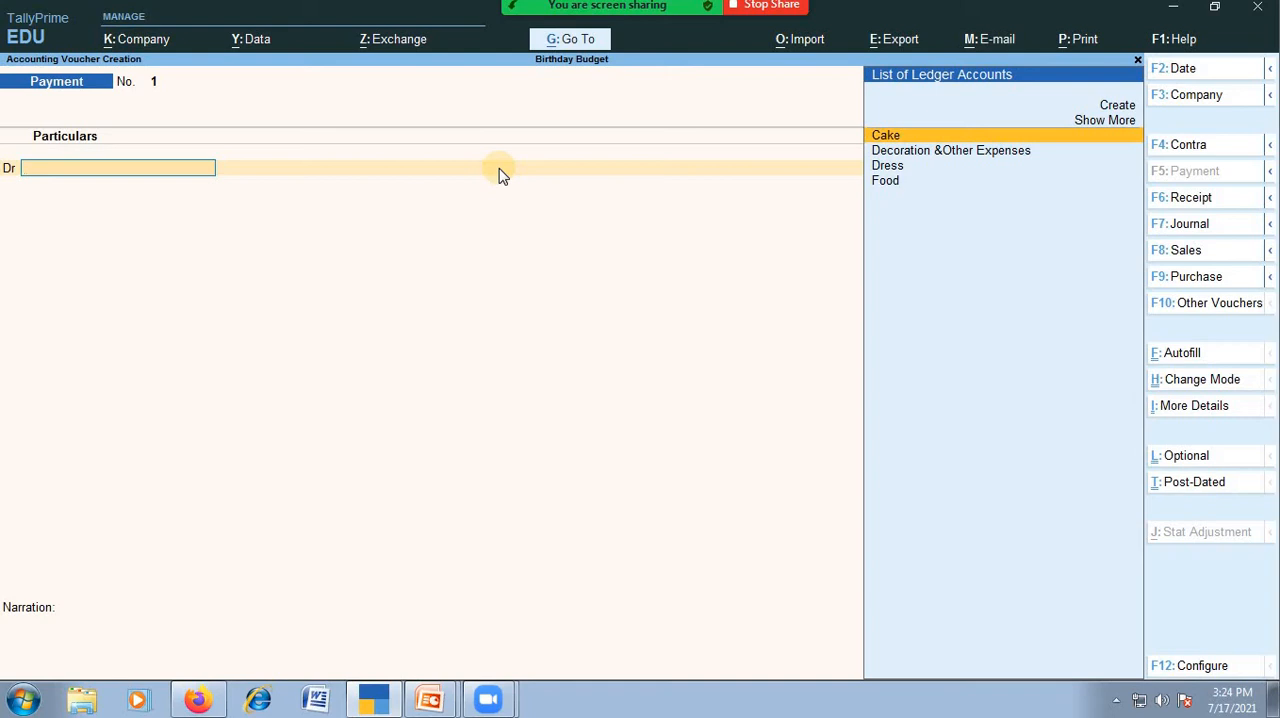
{"action": "key", "text": "ctrl+h"}
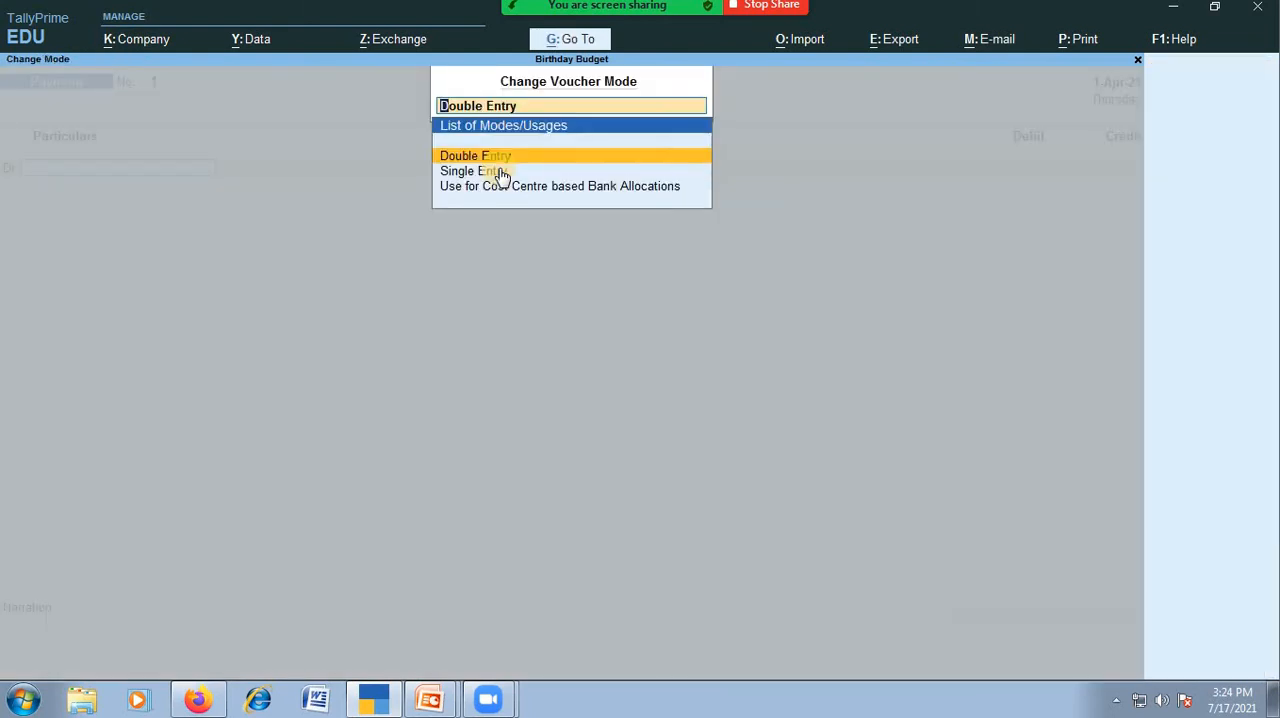
{"action": "left_click", "coordinate": [502, 174]}
{"action": "type", "text": "C"}
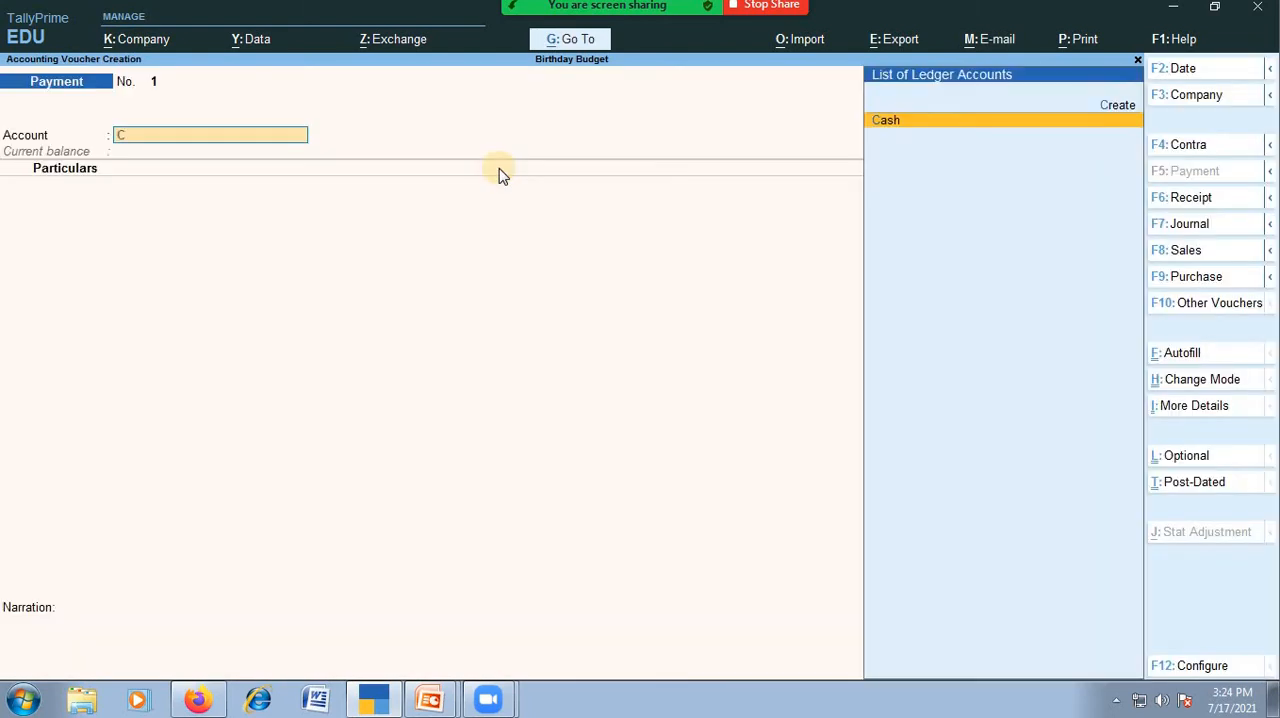
{"action": "key", "text": "Return"}
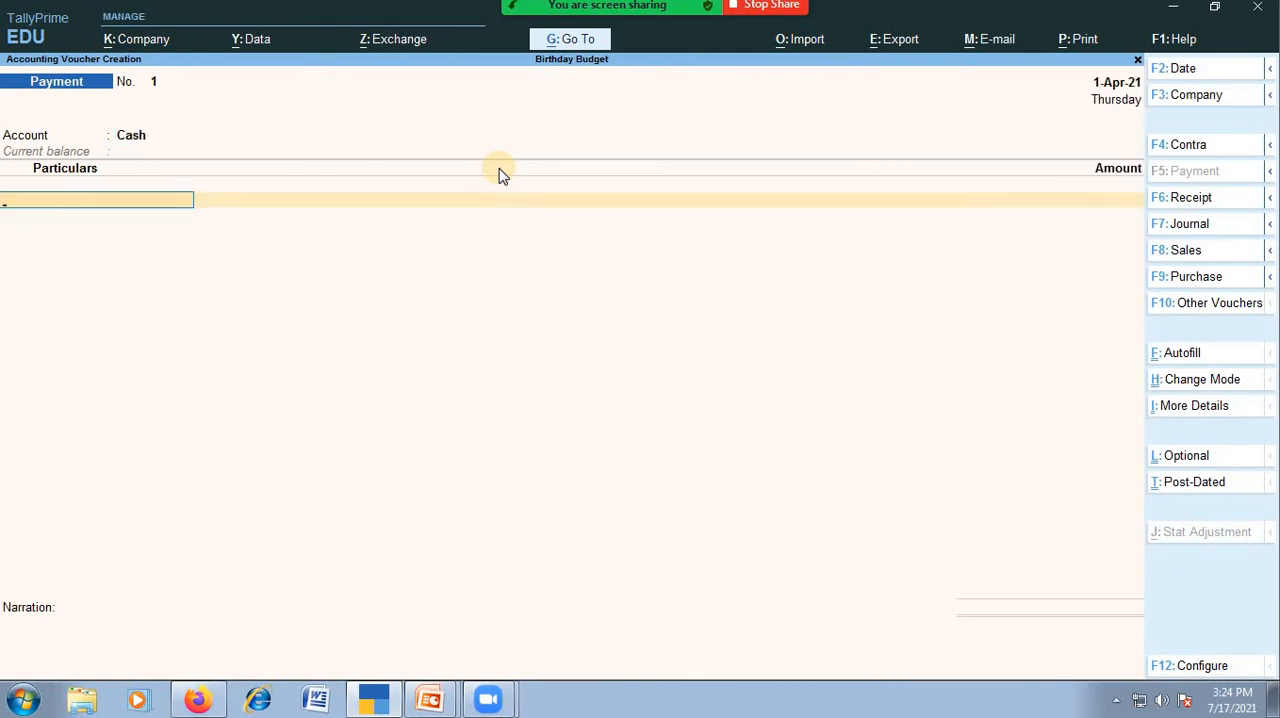
Add the Cake ledger to the payment voucher with an amount of 5800.
{"action": "type", "text": "Cak"}
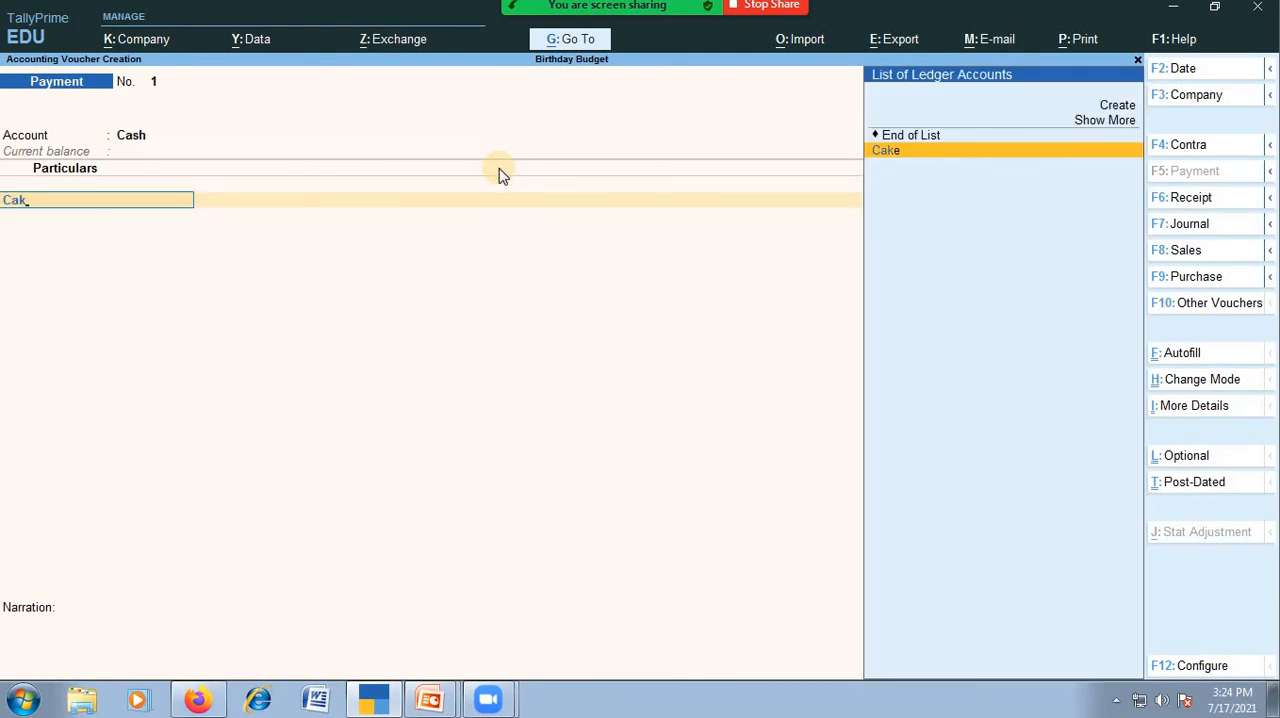
{"action": "key", "text": "Return"}
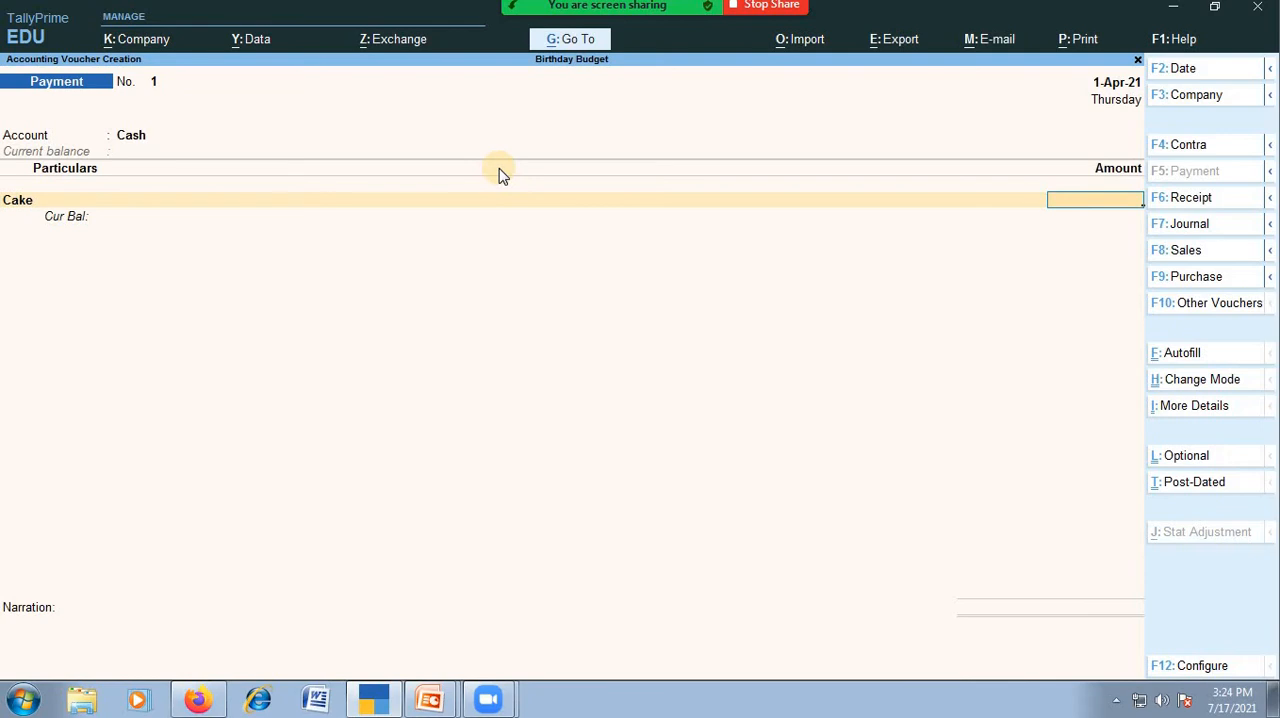
{"action": "type", "text": "5800"}
{"action": "key", "text": "Return"}
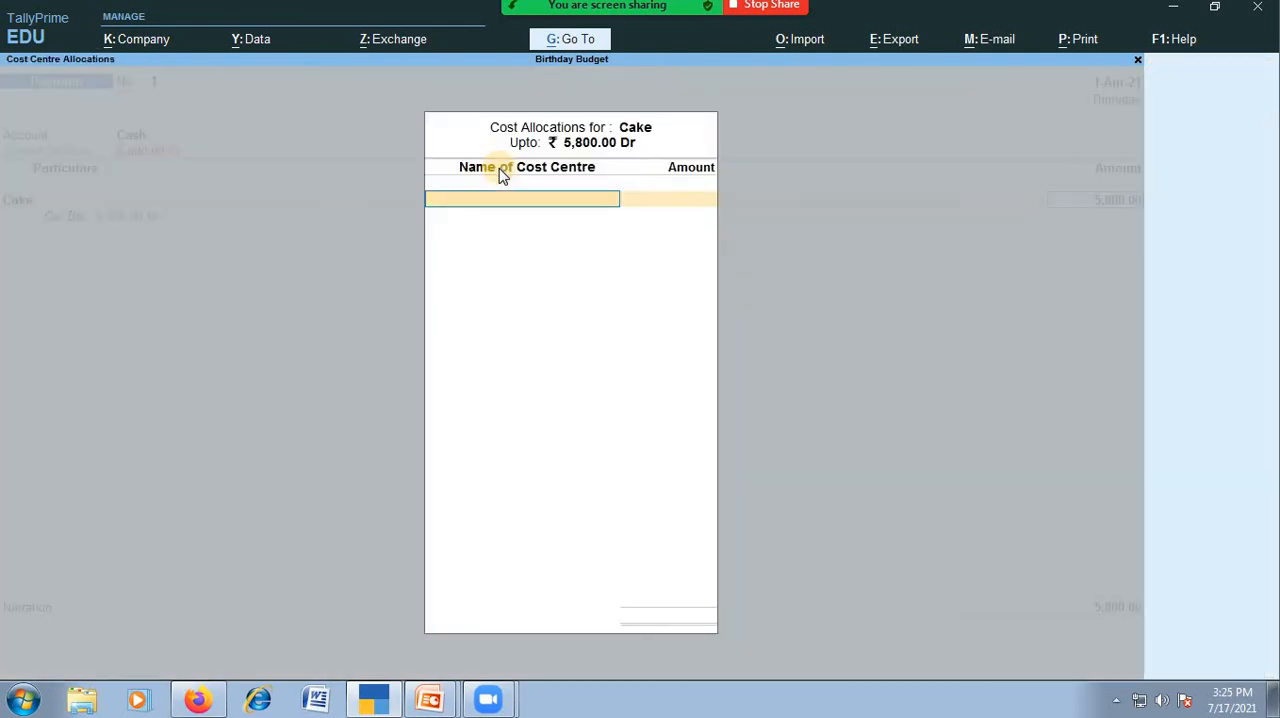
{"action": "key", "text": "alt+c"}
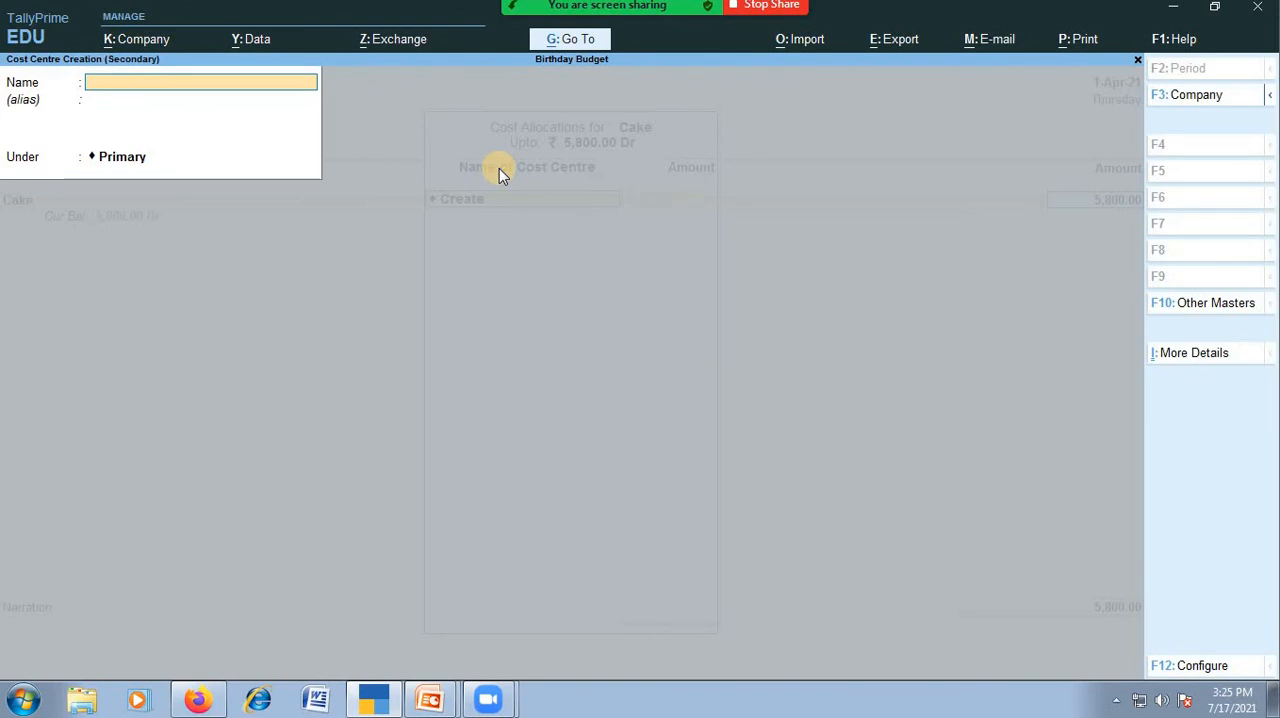
{"action": "key", "text": "Escape"}
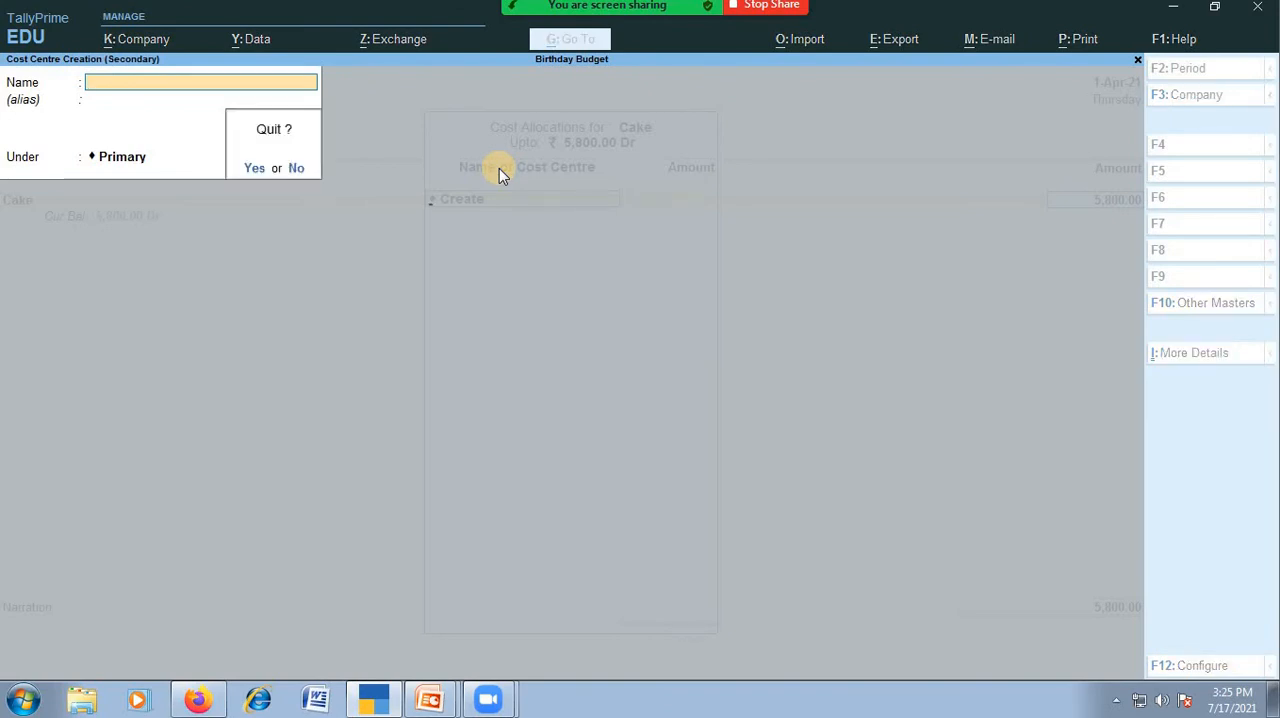
{"action": "key", "text": "y"}
Alter the Cake ledger from the voucher so cost centres are set to No, and keep its payment line.
{"action": "key", "text": "Escape"}
{"action": "key", "text": "BackSpace"}
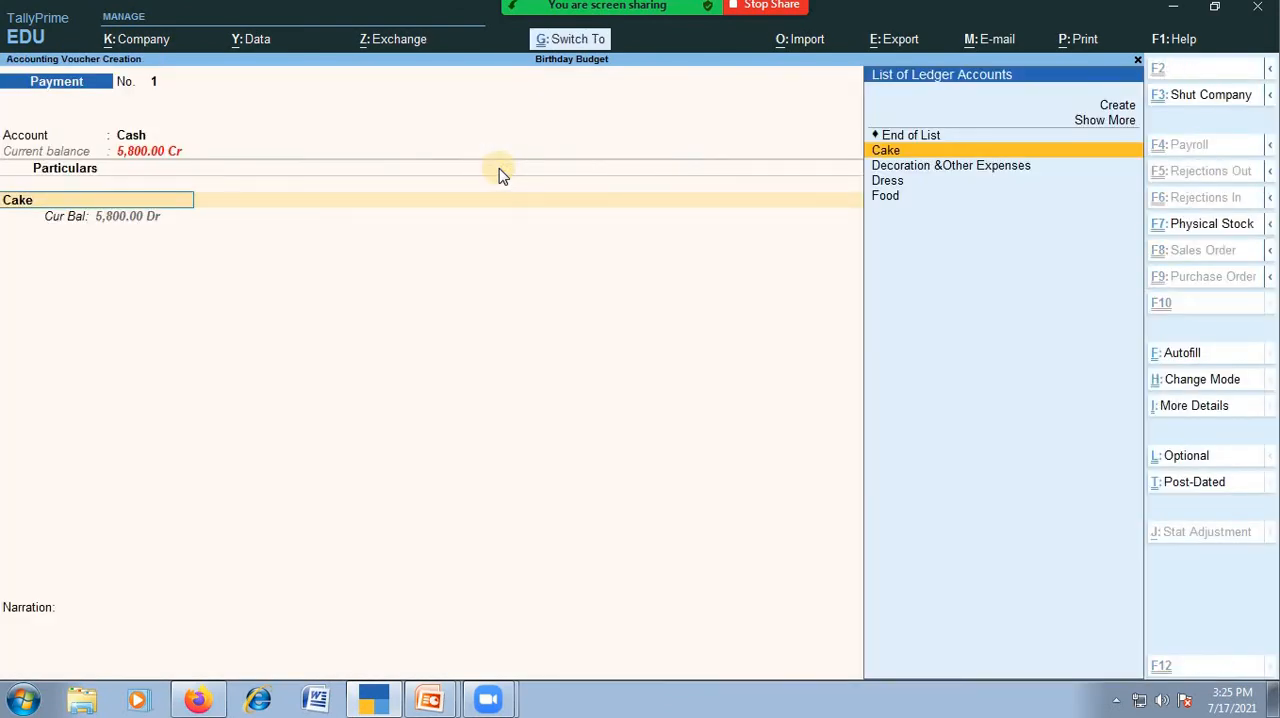
{"action": "key", "text": "ctrl+Return"}
{"action": "key", "text": "Return"}
{"action": "key", "text": "Return"}
{"action": "key", "text": "Return"}
{"action": "key", "text": "Return"}
{"action": "key", "text": "n"}
{"action": "key", "text": "Return"}
{"action": "key", "text": "Return"}
{"action": "key", "text": "Return"}
{"action": "key", "text": "Return"}
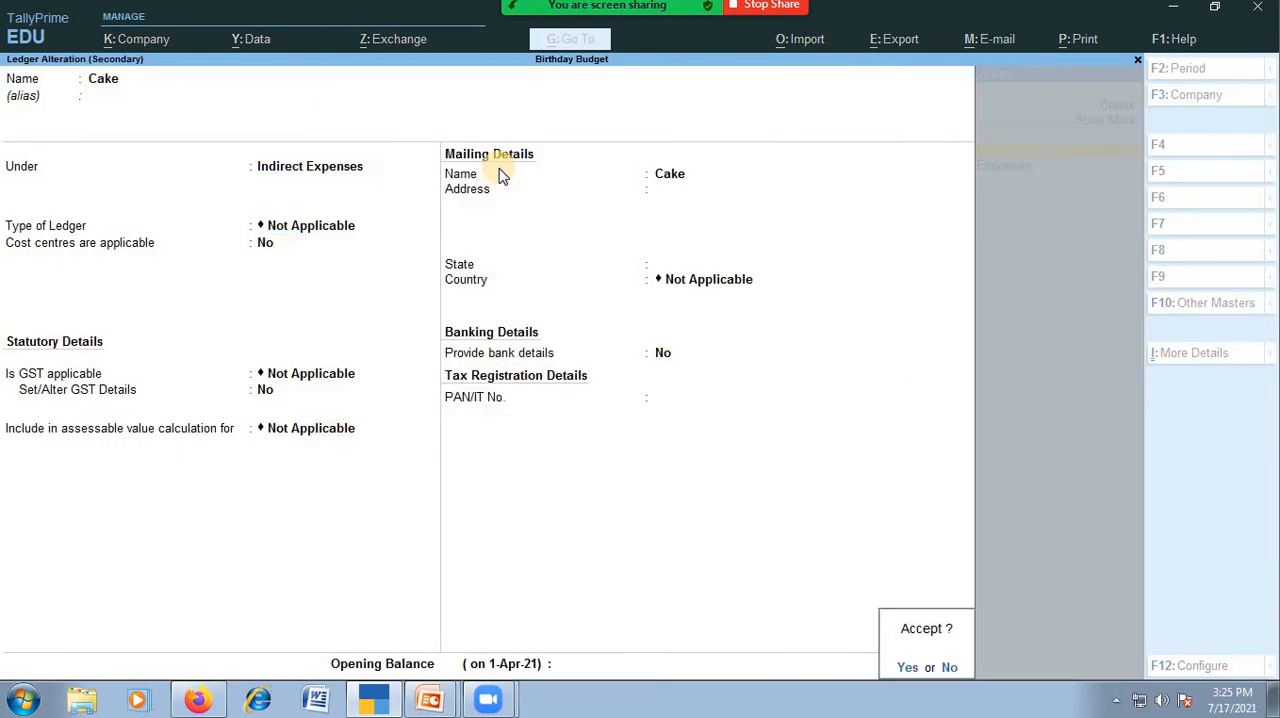
{"action": "key", "text": "y"}
Add the Dress ledger to the payment voucher with an amount of 5200.
{"action": "key", "text": "Return"}
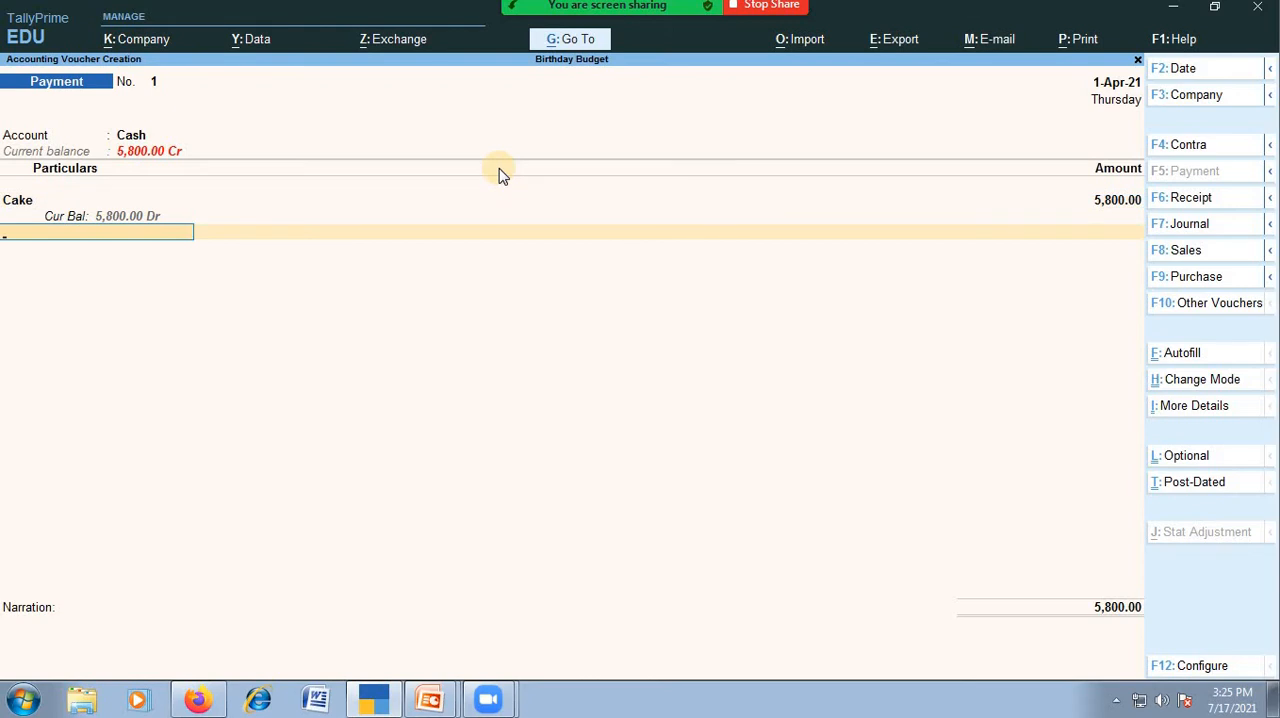
{"action": "type", "text": "Dre"}
{"action": "key", "text": "Return"}
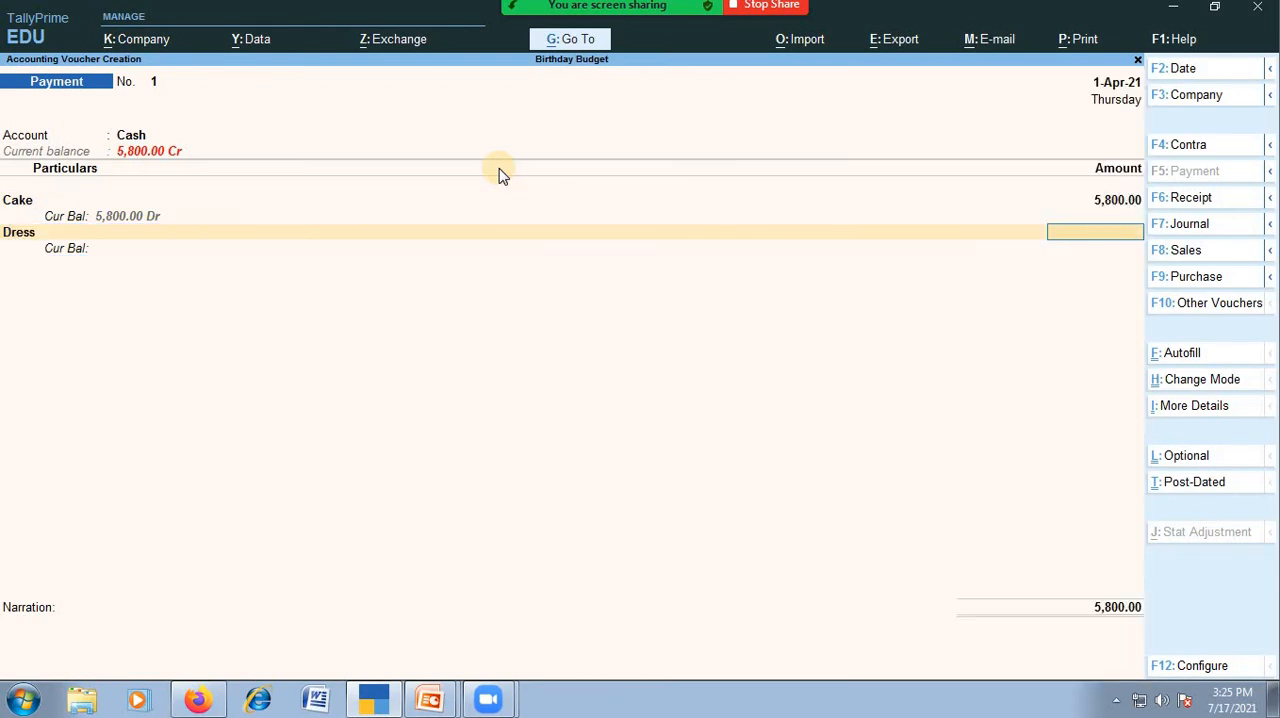
{"action": "type", "text": "52000"}
{"action": "key", "text": "Return"}
Alter the Dress ledger from the voucher so cost centres are set to No, and return to the next empty payment line.
{"action": "key", "text": "Escape"}
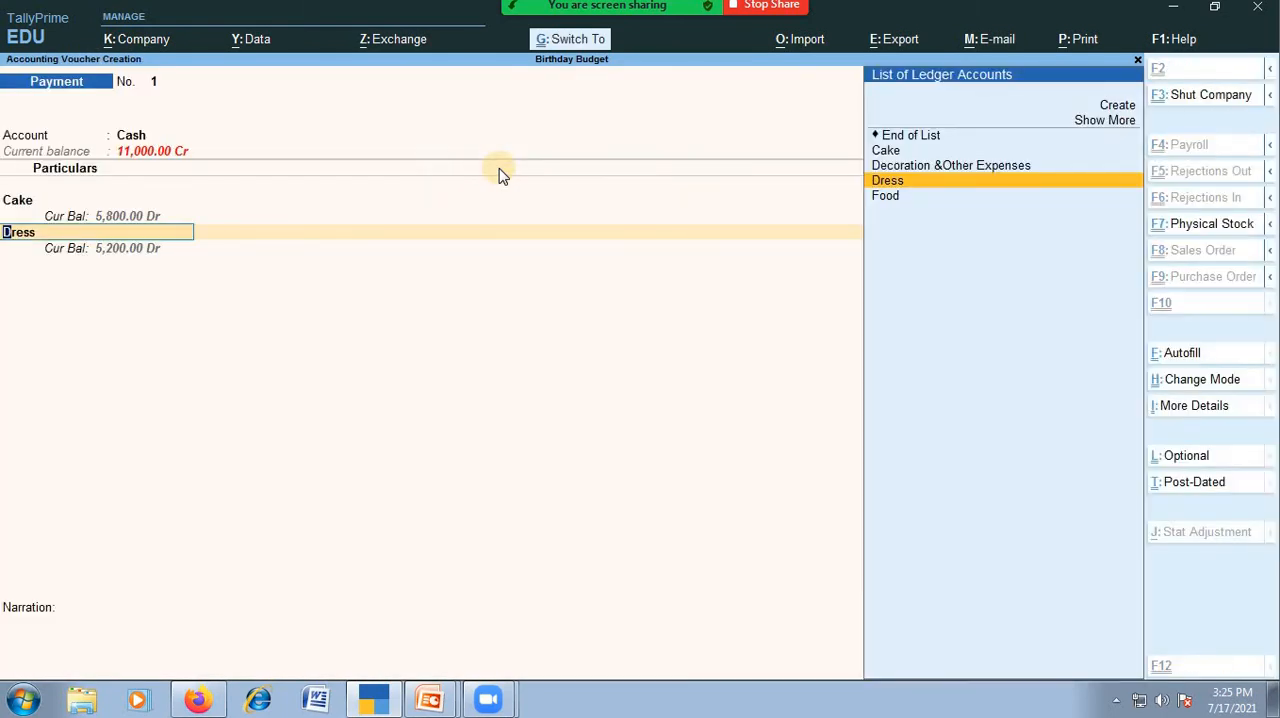
{"action": "key", "text": "ctrl+Return"}
{"action": "key", "text": "Return"}
{"action": "key", "text": "Return"}
{"action": "key", "text": "Return"}
{"action": "key", "text": "Return"}
{"action": "type", "text": "n"}
{"action": "key", "text": "Return"}
{"action": "key", "text": "Return"}
{"action": "key", "text": "Return"}
{"action": "key", "text": "Return"}
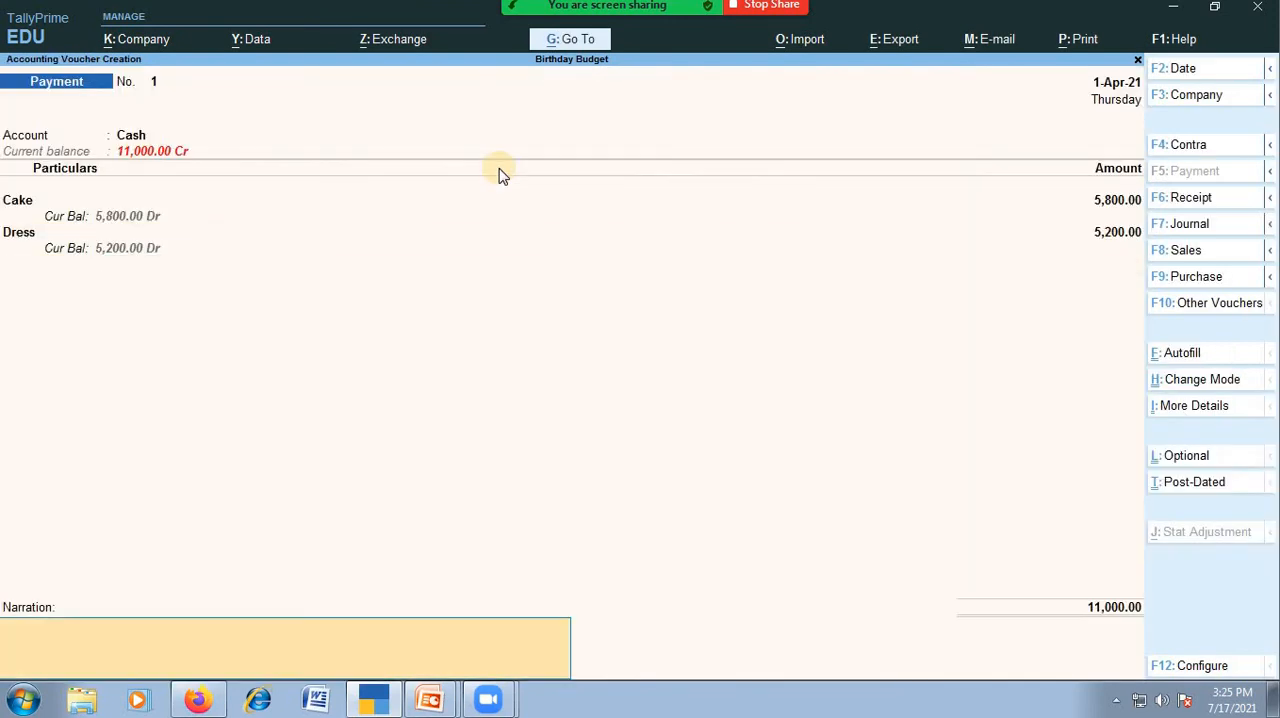
{"action": "key", "text": "BackSpace"}
{"action": "key", "text": "Return"}
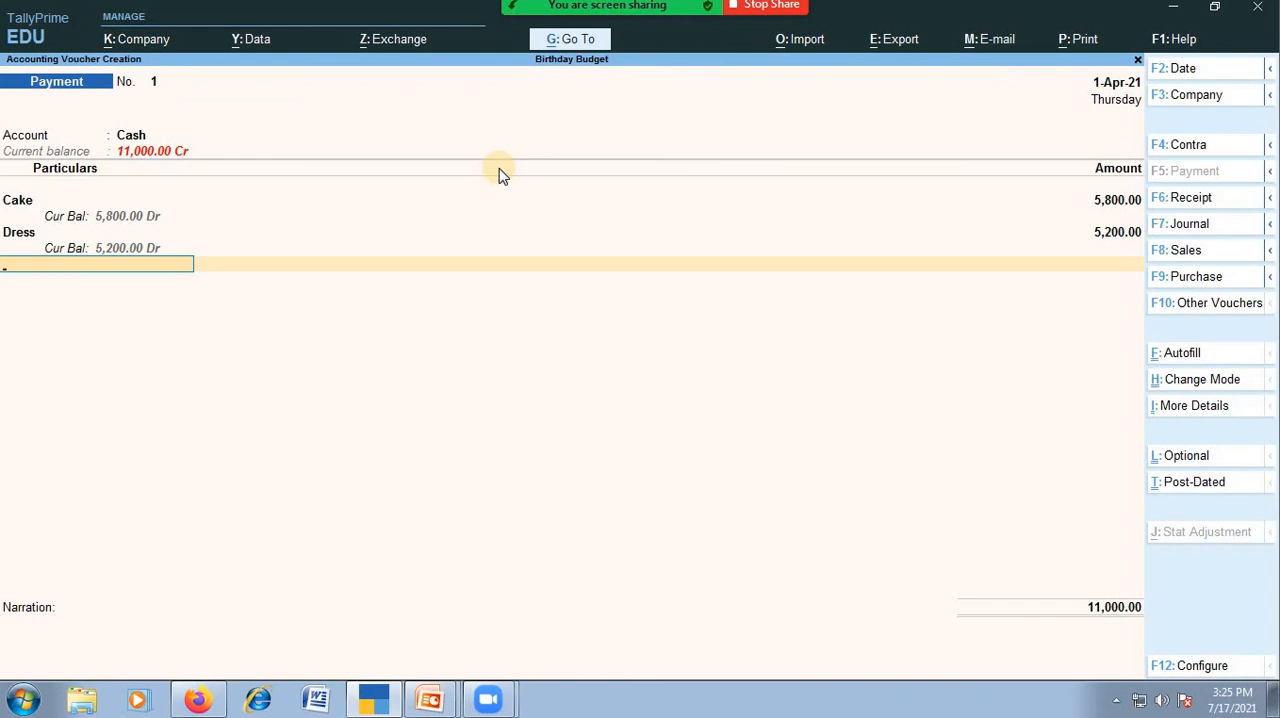
Add the Food ledger to the payment, set its cost centres to No, and enter 4000 as the amount.
{"action": "type", "text": "Fo"}
{"action": "key", "text": "Return"}
{"action": "key", "text": "BackSpace"}
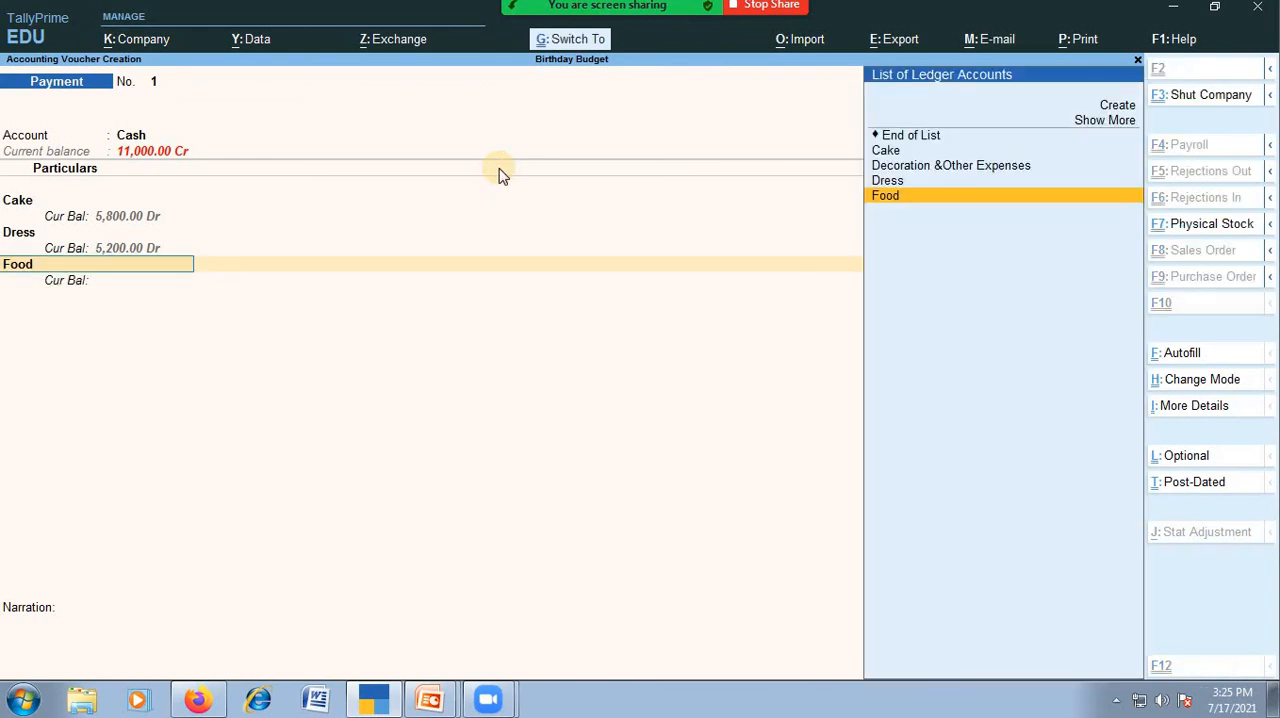
{"action": "key", "text": "ctrl+Return"}
{"action": "key", "text": "Return"}
{"action": "key", "text": "Return"}
{"action": "key", "text": "Return"}
{"action": "key", "text": "Return"}
{"action": "key", "text": "n"}
{"action": "key", "text": "Return"}
{"action": "key", "text": "Return"}
{"action": "key", "text": "Return"}
{"action": "key", "text": "Return"}
{"action": "key", "text": "Return"}
{"action": "key", "text": "Return"}
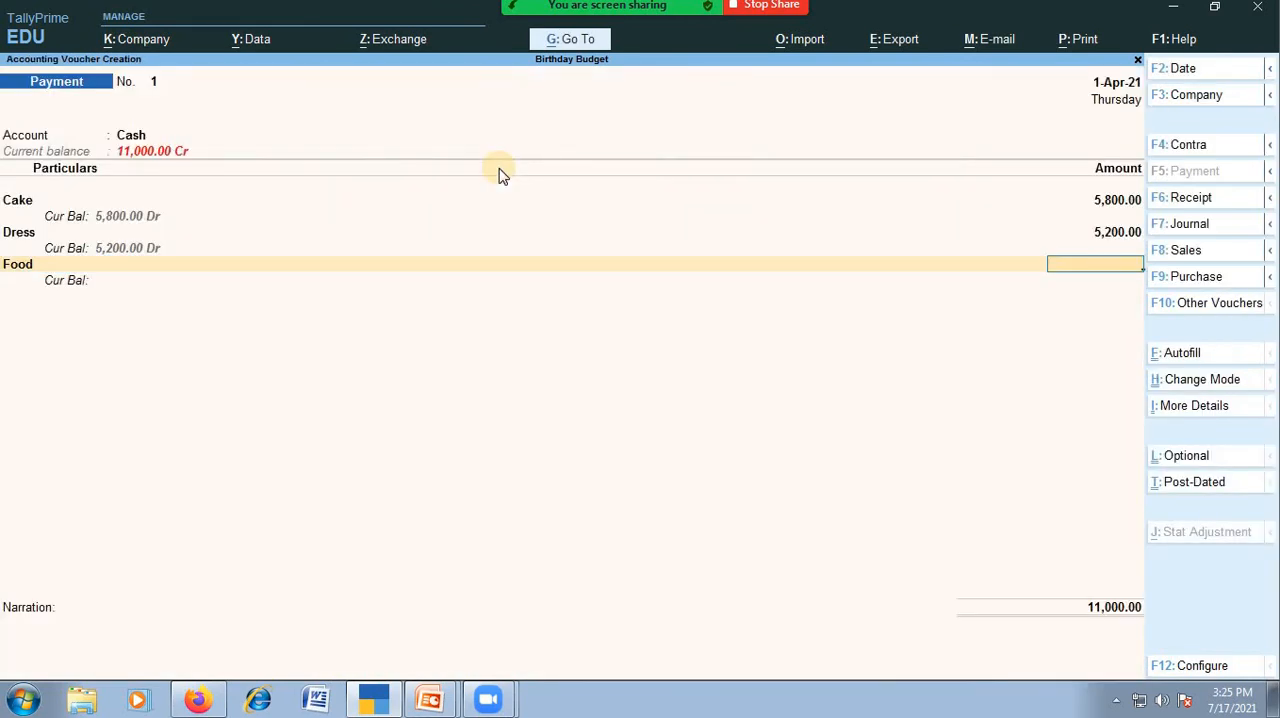
{"action": "type", "text": "4000"}
{"action": "key", "text": "Return"}
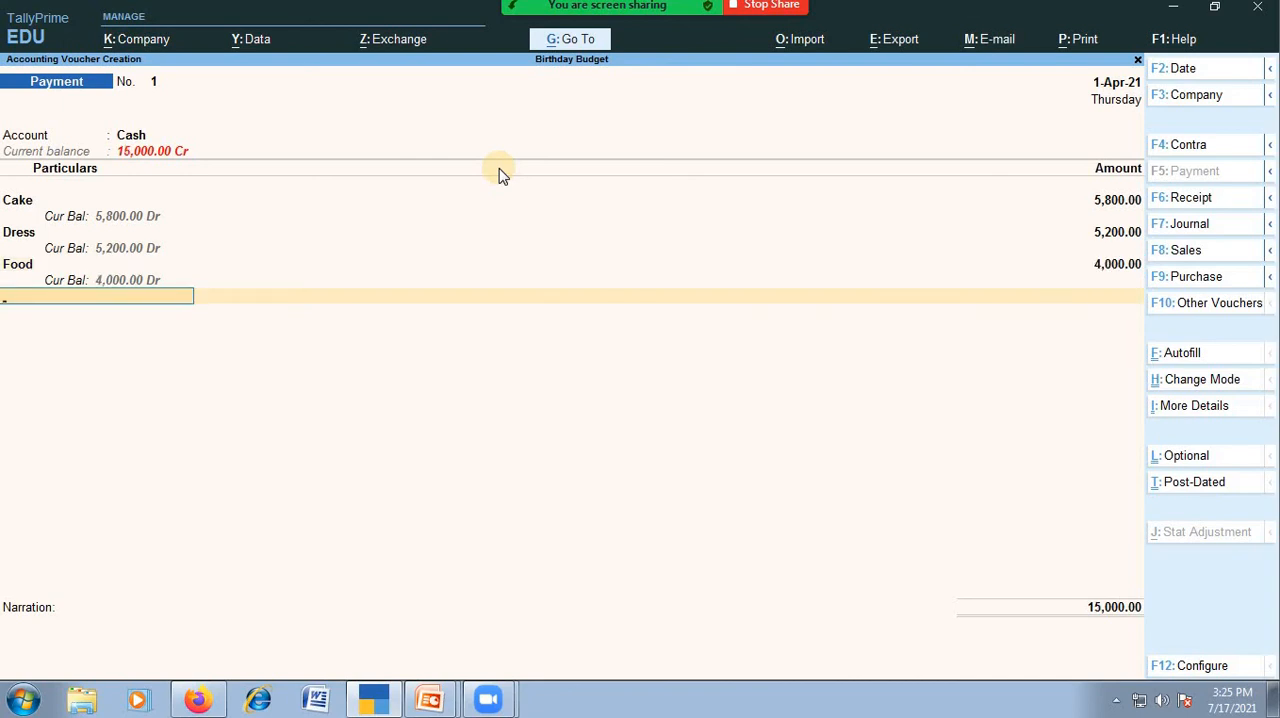
Add Decoration &Other Expenses to the payment and alter that ledger so cost centres are set to No.
{"action": "type", "text": "Ot"}
{"action": "key", "text": "Return"}
{"action": "key", "text": "ctrl+Return"}
{"action": "key", "text": "Return"}
{"action": "key", "text": "Return"}
{"action": "key", "text": "n"}
{"action": "key", "text": "Return"}
{"action": "key", "text": "Return"}
{"action": "key", "text": "Return"}
{"action": "key", "text": "Return"}
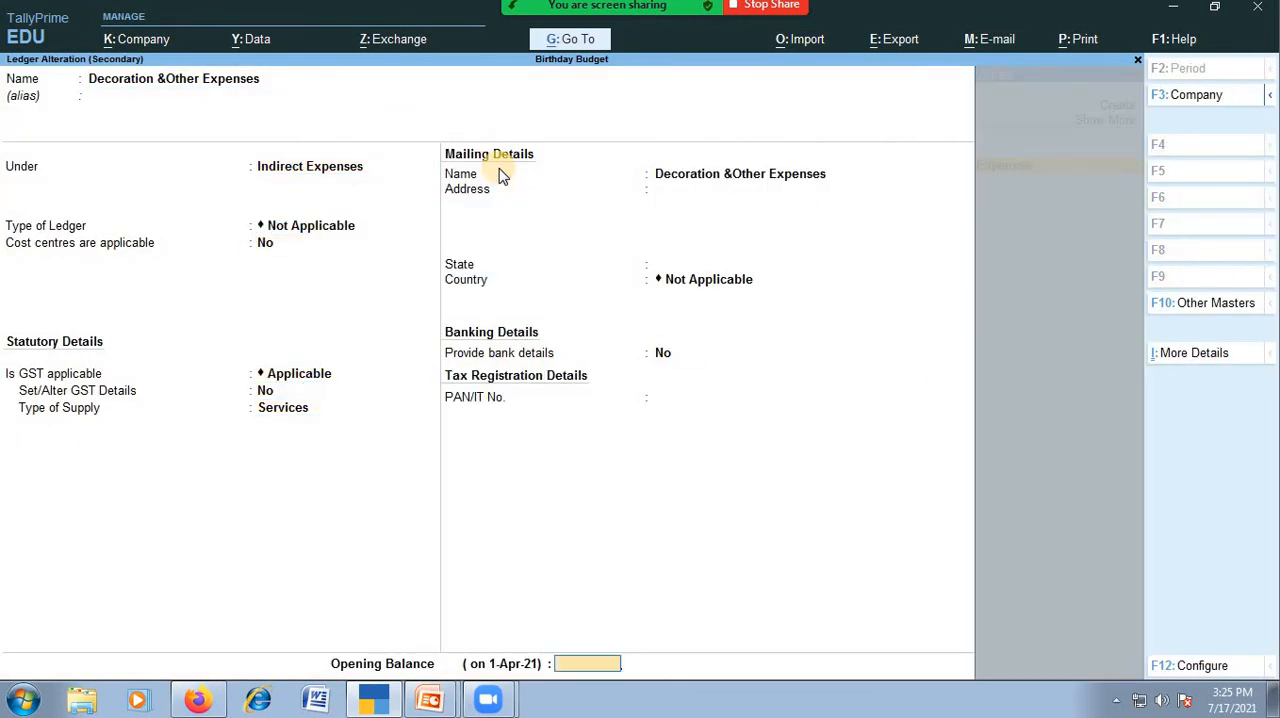
{"action": "key", "text": "Return"}
{"action": "key", "text": "Return"}
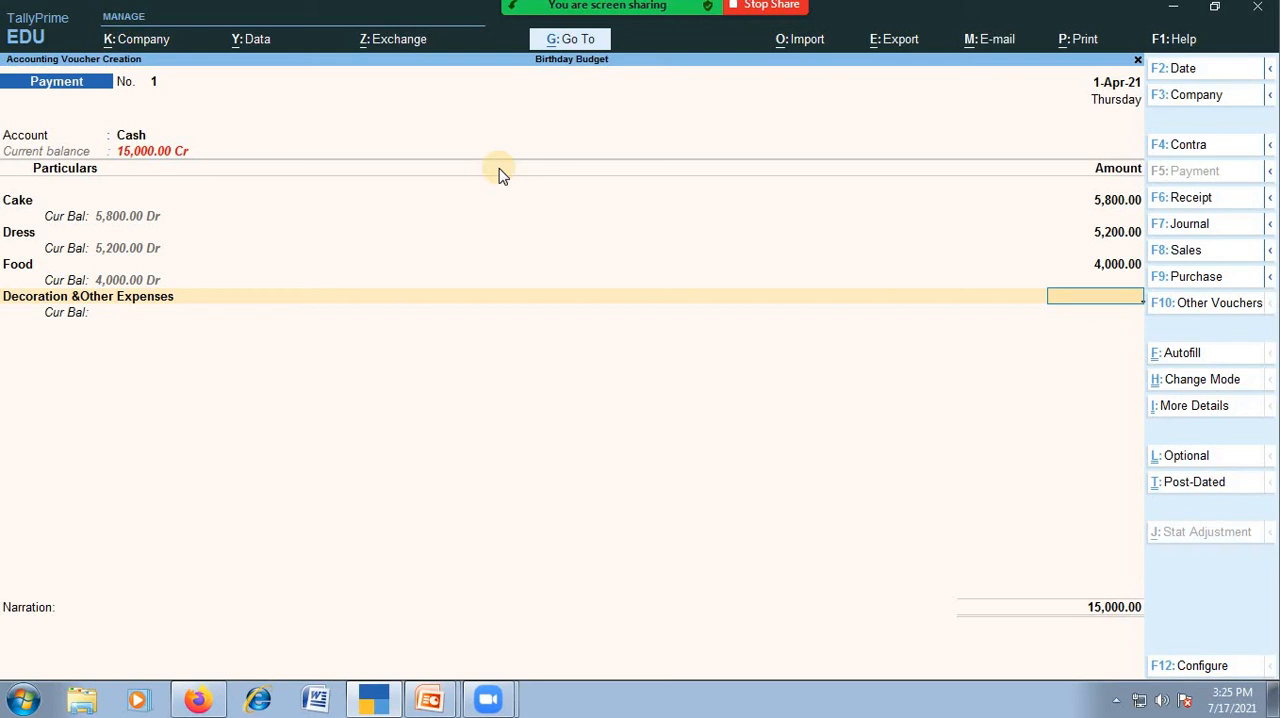
Enter 2500 for Decoration &Other Expenses and save the payment voucher without a narration.
{"action": "type", "text": "2500"}
{"action": "key", "text": "Return"}
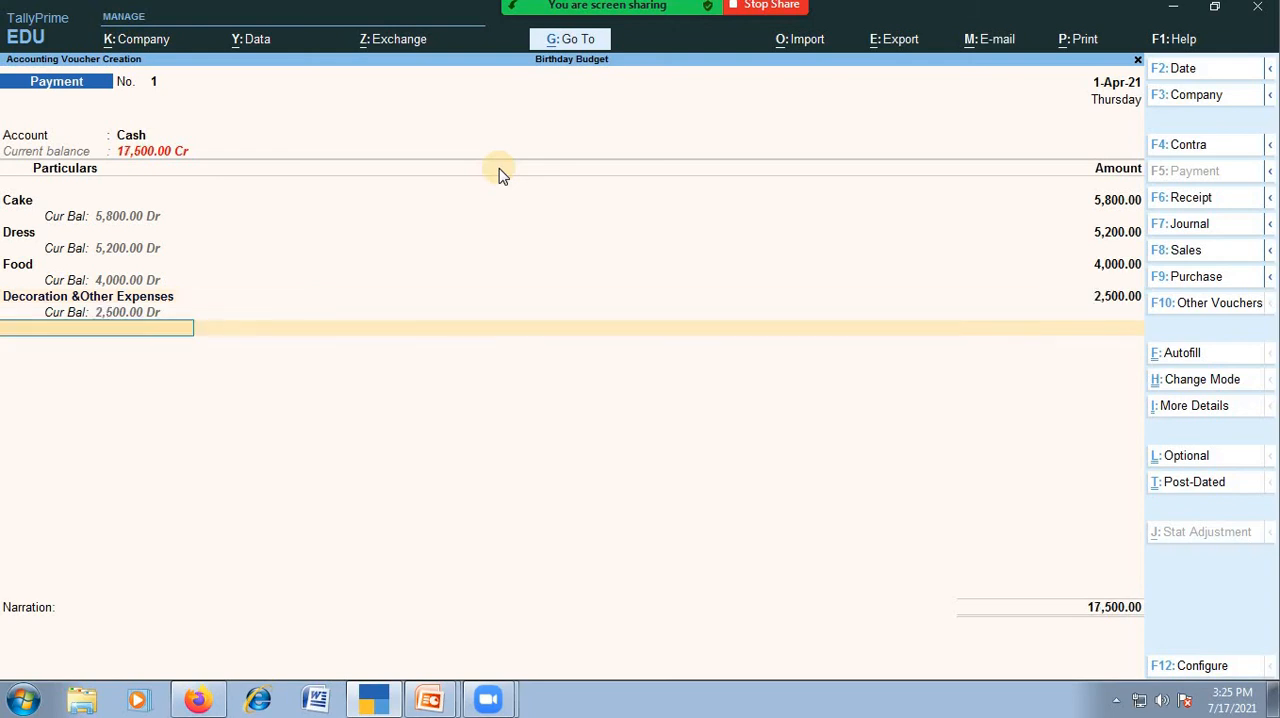
{"action": "key", "text": "Return"}
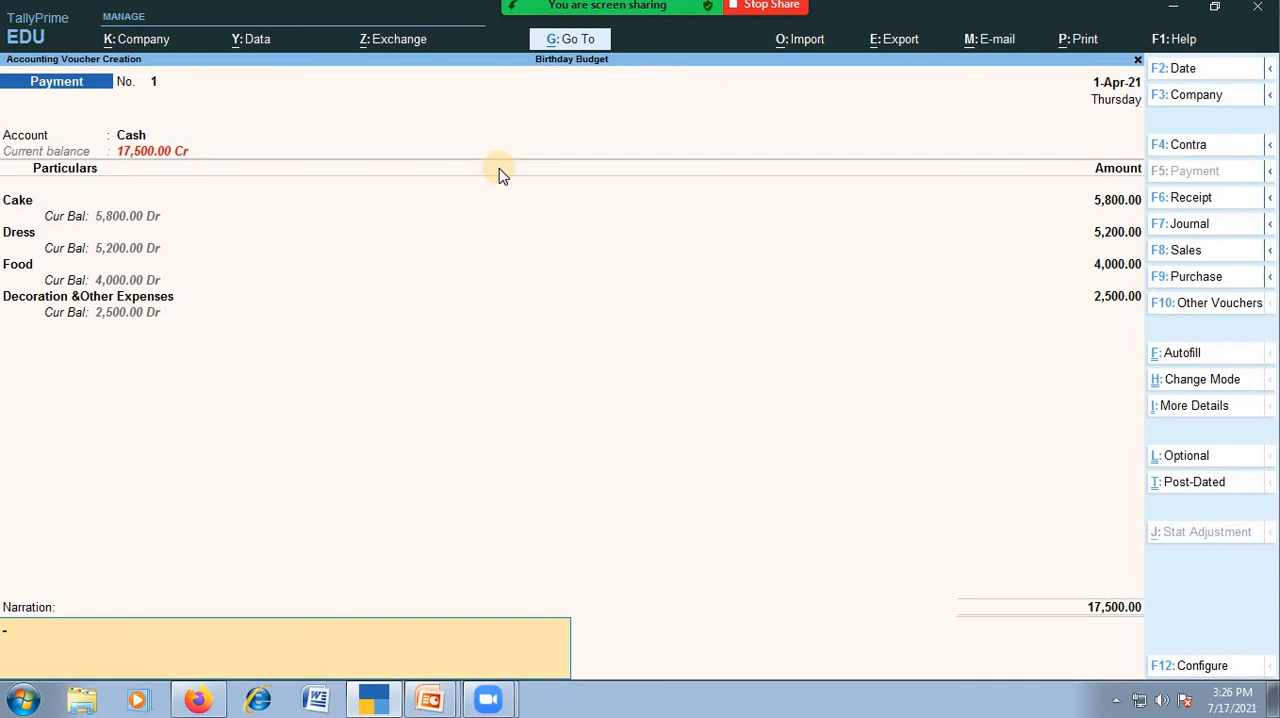
{"action": "key", "text": "Return"}
{"action": "key", "text": "Return"}
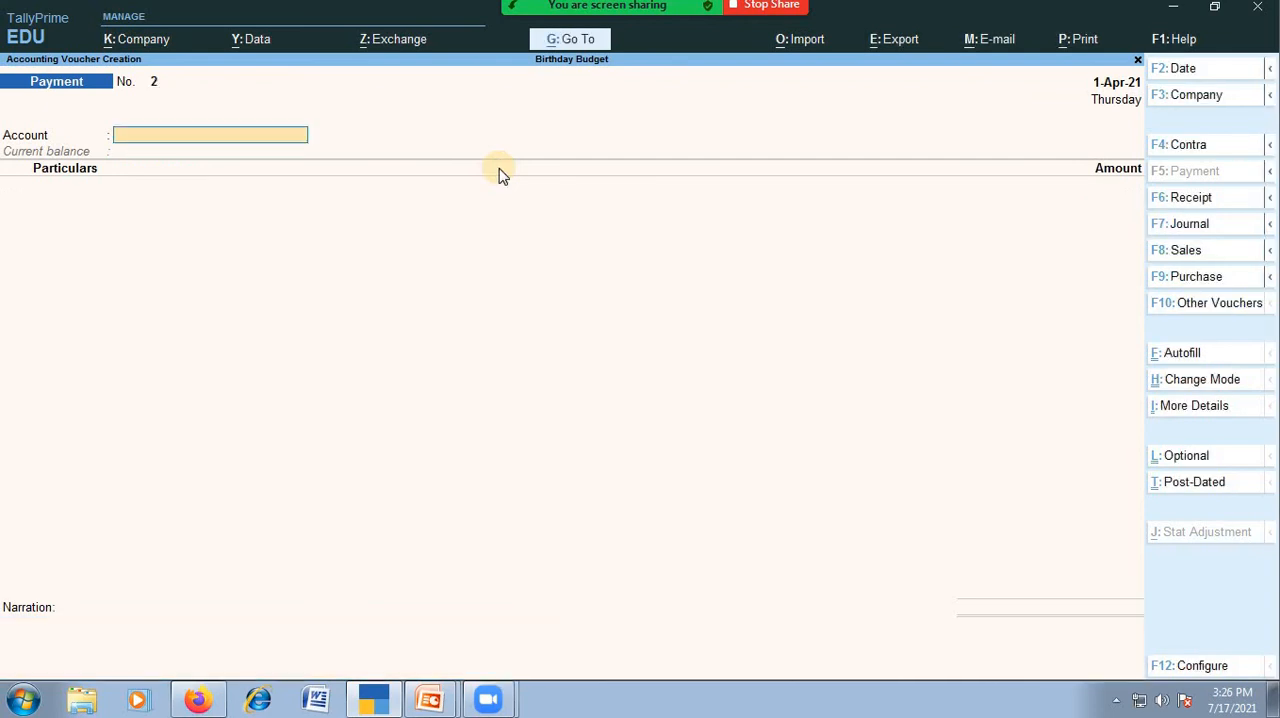
Leave the payment voucher and open the Indirect Expenses group summary from the Profit & Loss A/c.
{"action": "key", "text": "Escape"}
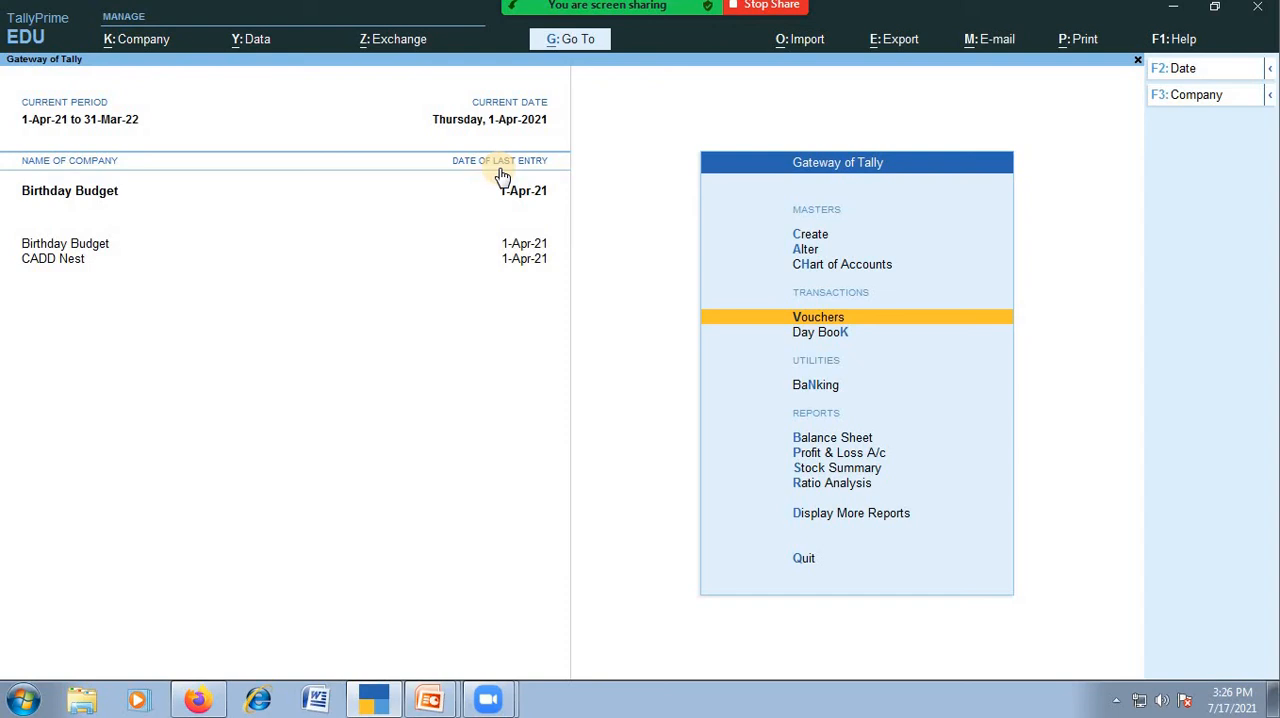
{"action": "key", "text": "Down"}
{"action": "key", "text": "Down"}
{"action": "key", "text": "Down"}
{"action": "key", "text": "Down"}
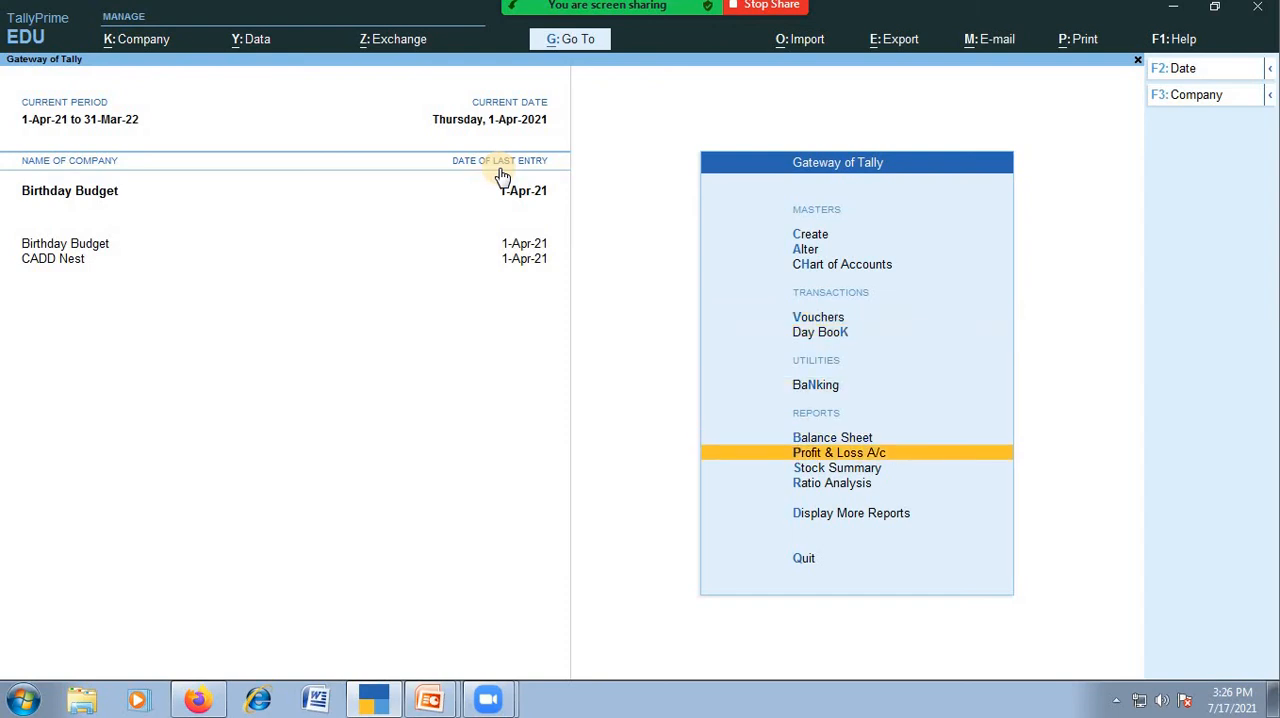
{"action": "key", "text": "Return"}
{"action": "key", "text": "Return"}
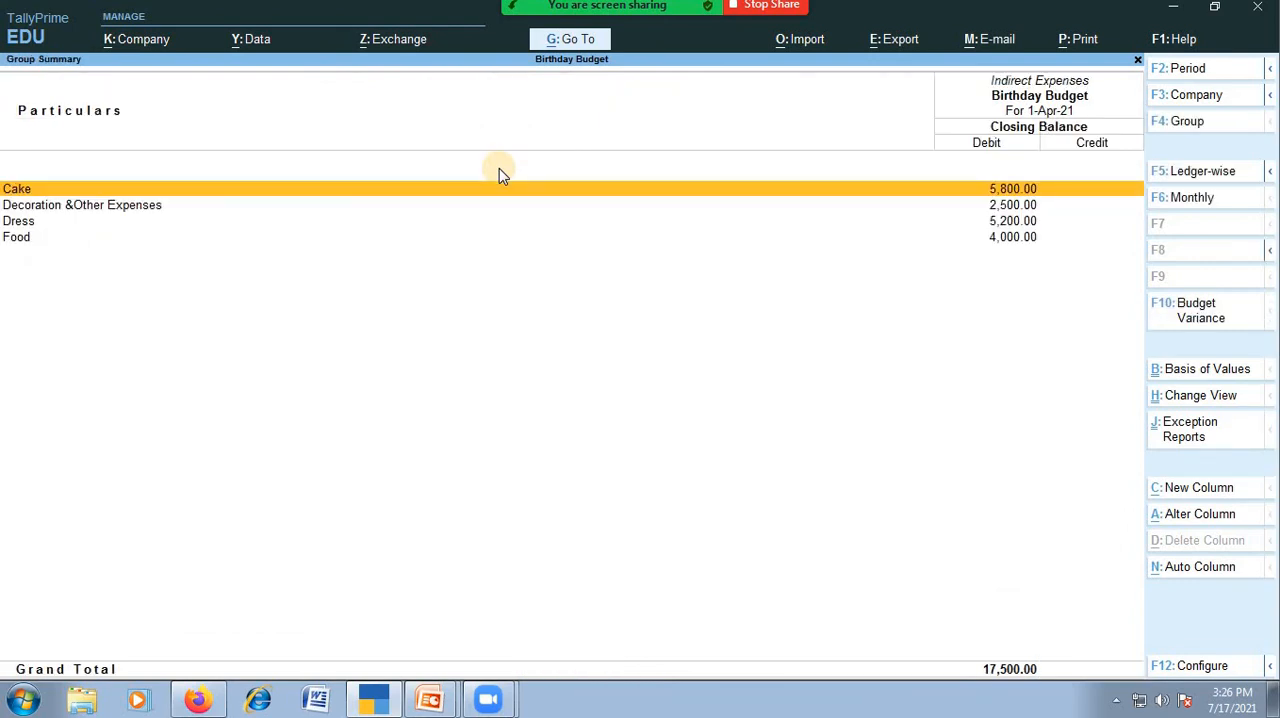
Run a budget variance analysis of Indirect Expenses against Birthday Budget, and return to the Gateway of Tally.
{"action": "left_click", "coordinate": [1259, 325]}
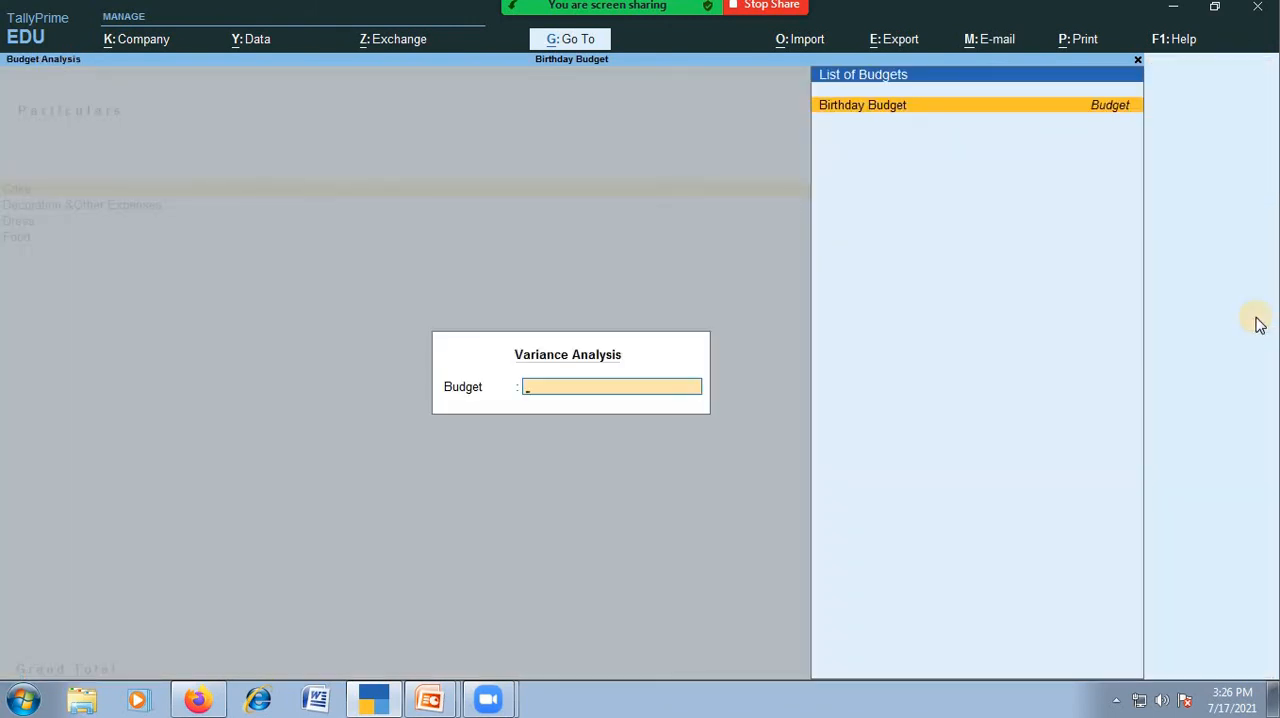
{"action": "key", "text": "Return"}
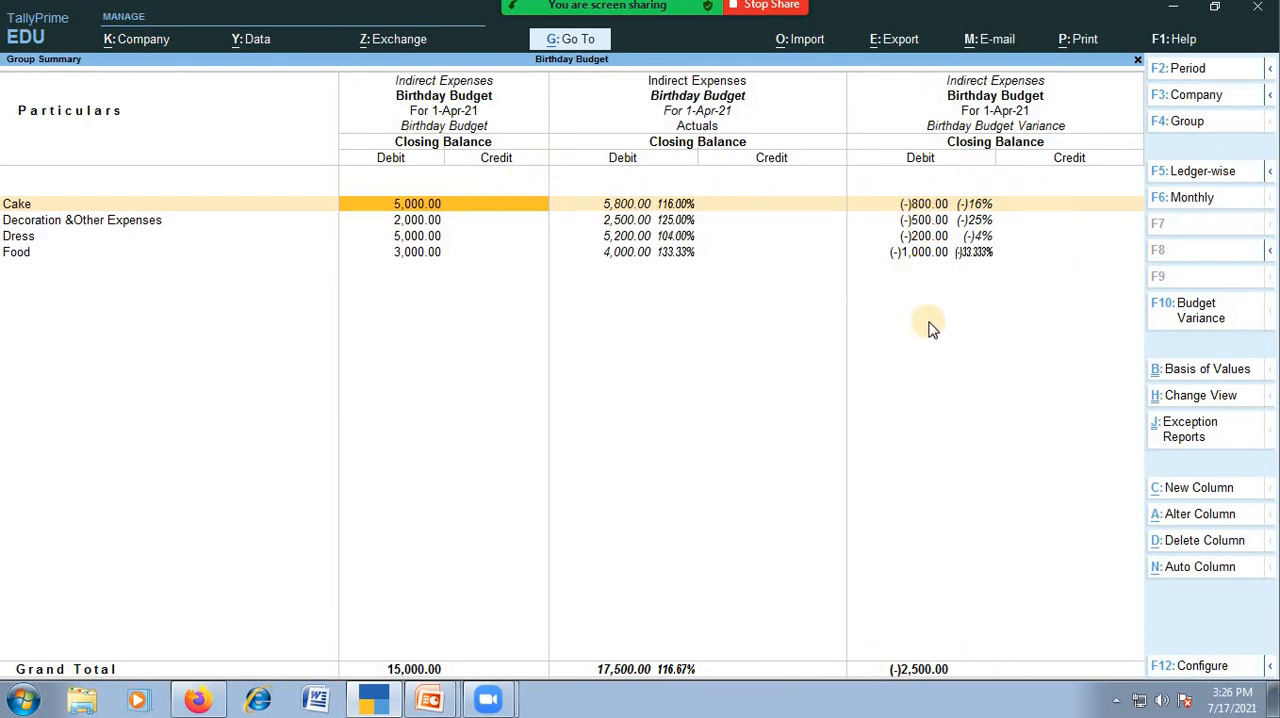
{"action": "key", "text": "Escape"}
{"action": "key", "text": "Escape"}
{"action": "key", "text": "Escape"}
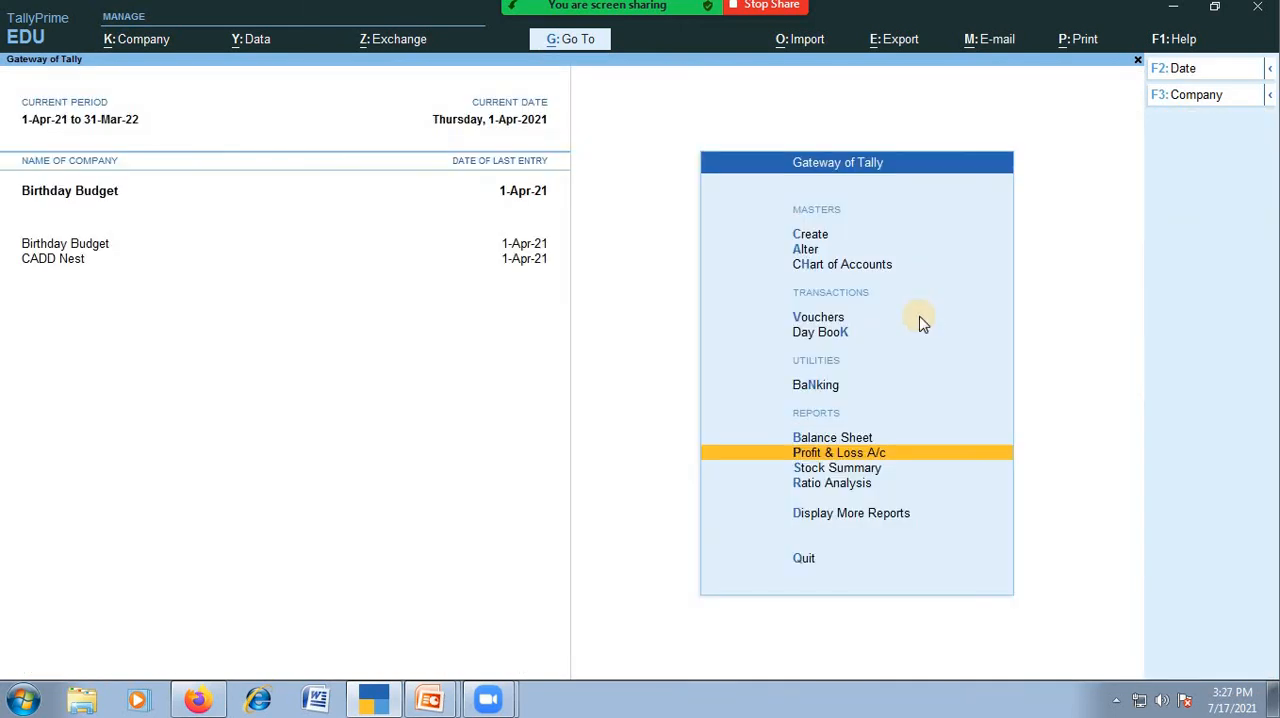
{"action": "key", "text": "n"}
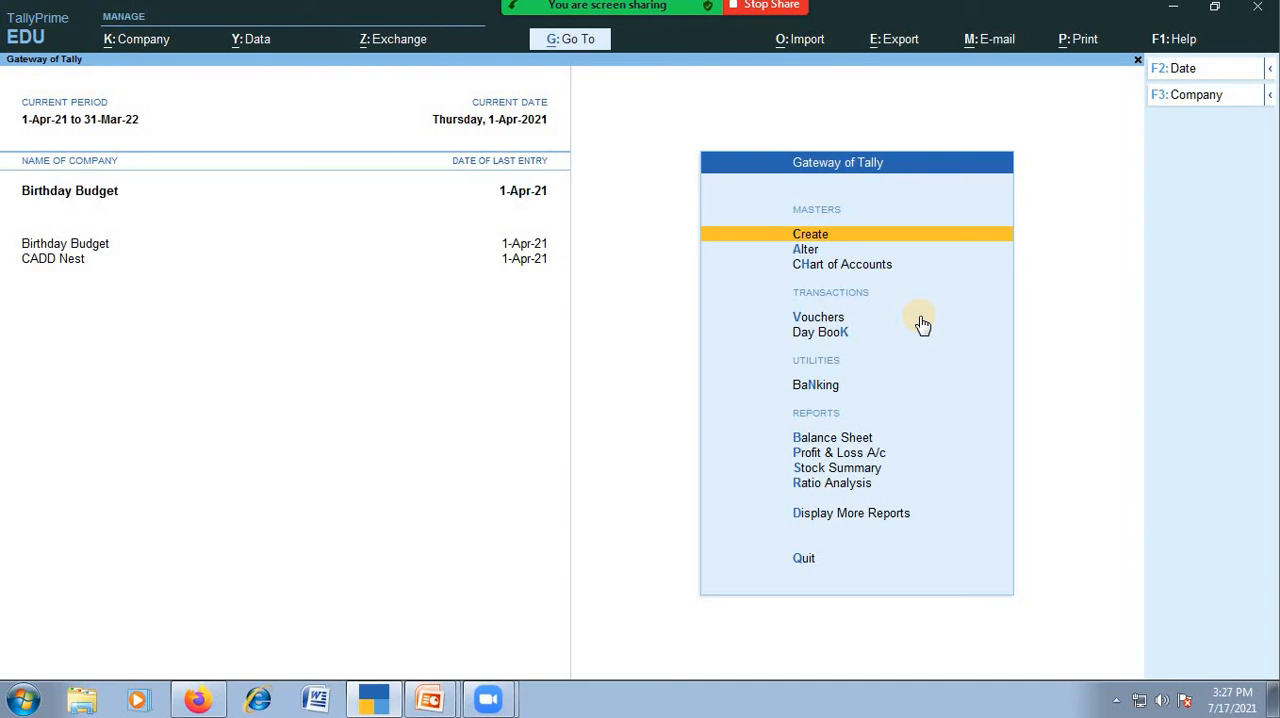
Expand the list of masters and open the creation form for a new budget.
{"action": "key", "text": "Return"}
{"action": "key", "text": "Down"}
{"action": "key", "text": "Up"}
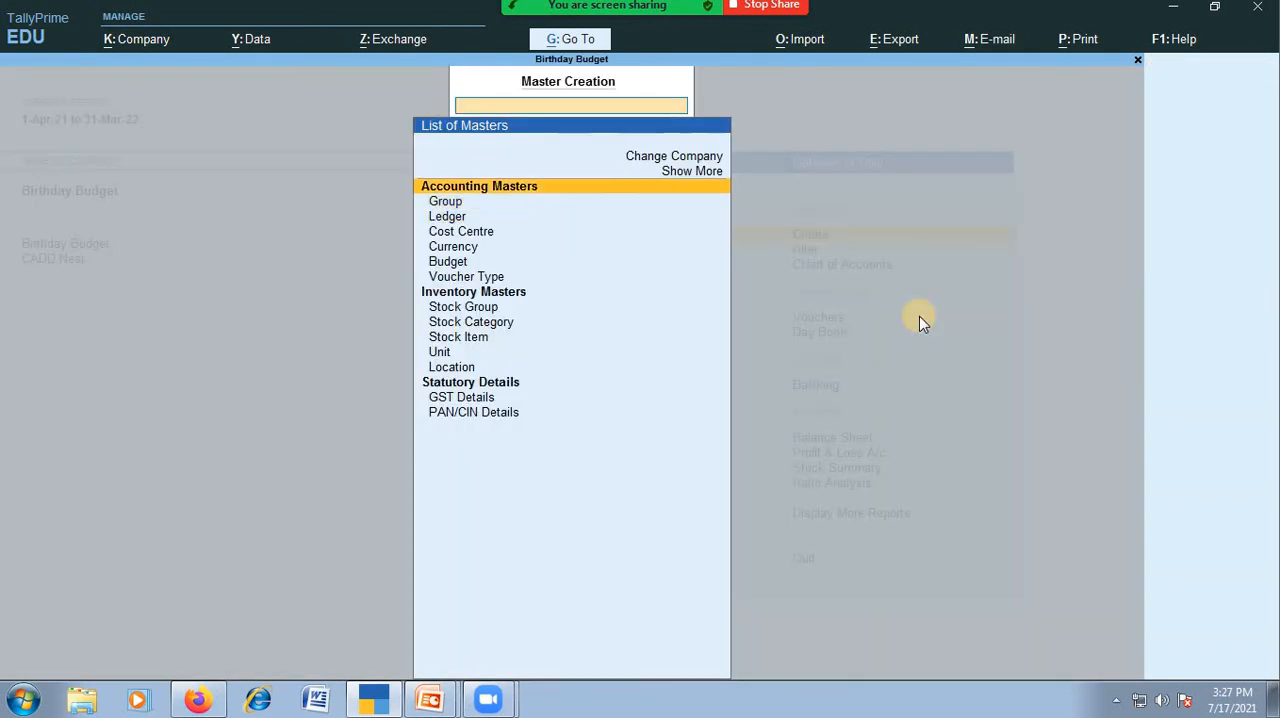
{"action": "key", "text": "Up"}
{"action": "key", "text": "Return"}
{"action": "key", "text": "Down"}
{"action": "key", "text": "Down"}
{"action": "key", "text": "Down"}
{"action": "key", "text": "Down"}
{"action": "key", "text": "Down"}
{"action": "key", "text": "Down"}
{"action": "key", "text": "Down"}
{"action": "key", "text": "Down"}
{"action": "key", "text": "Down"}
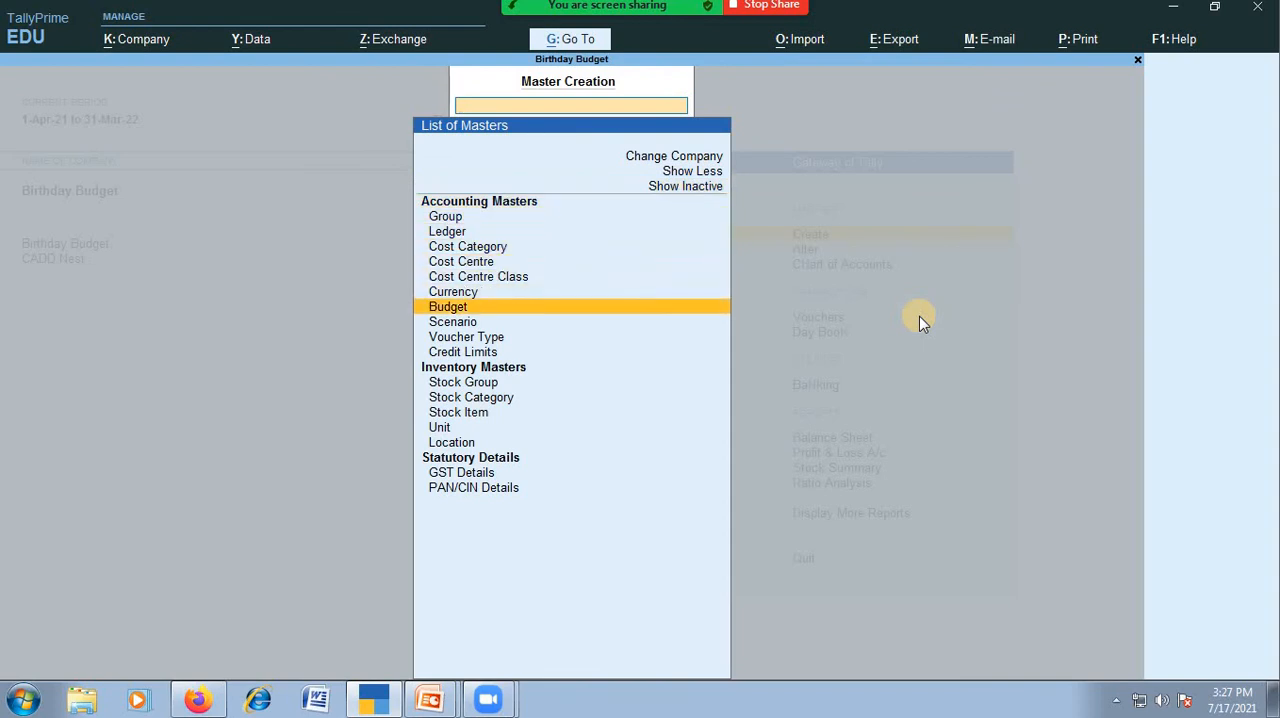
{"action": "key", "text": "Return"}
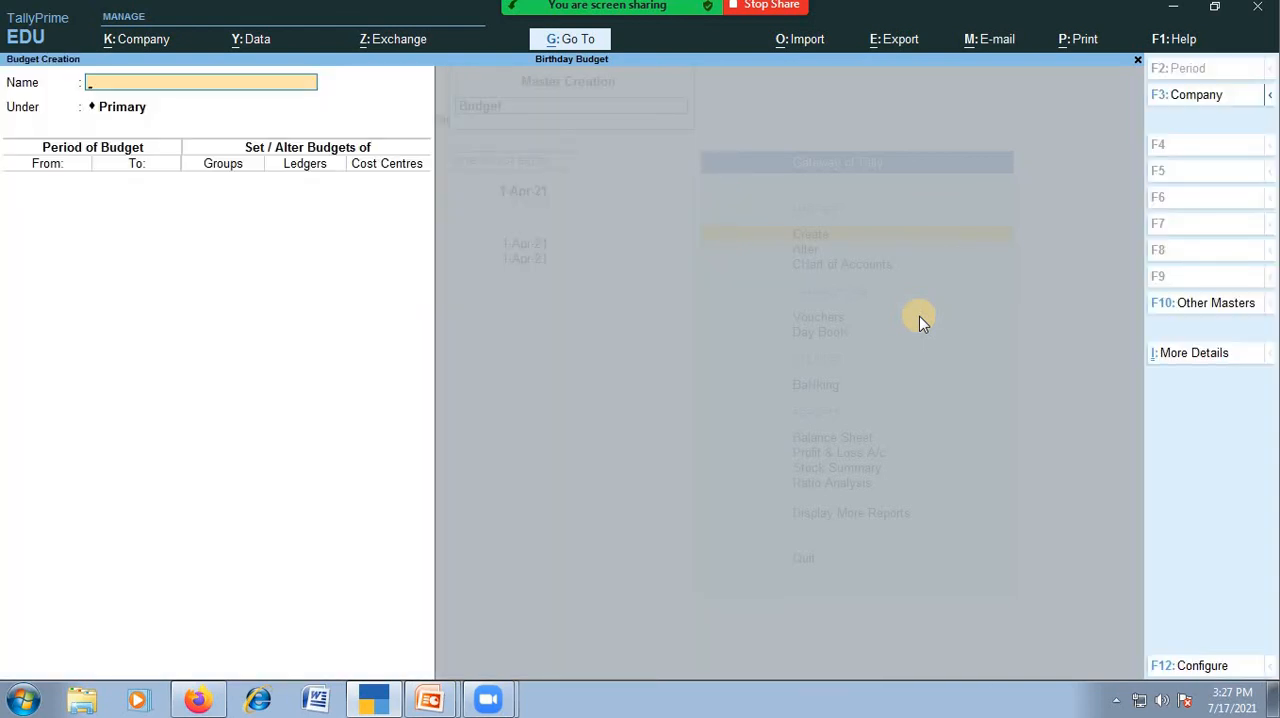
Name the budget Corporate Meeting under Primary and set its period from 1-Apr-21 to 1-Apr-21.
{"action": "type", "text": "Corporate Meeting"}
{"action": "key", "text": "Return"}
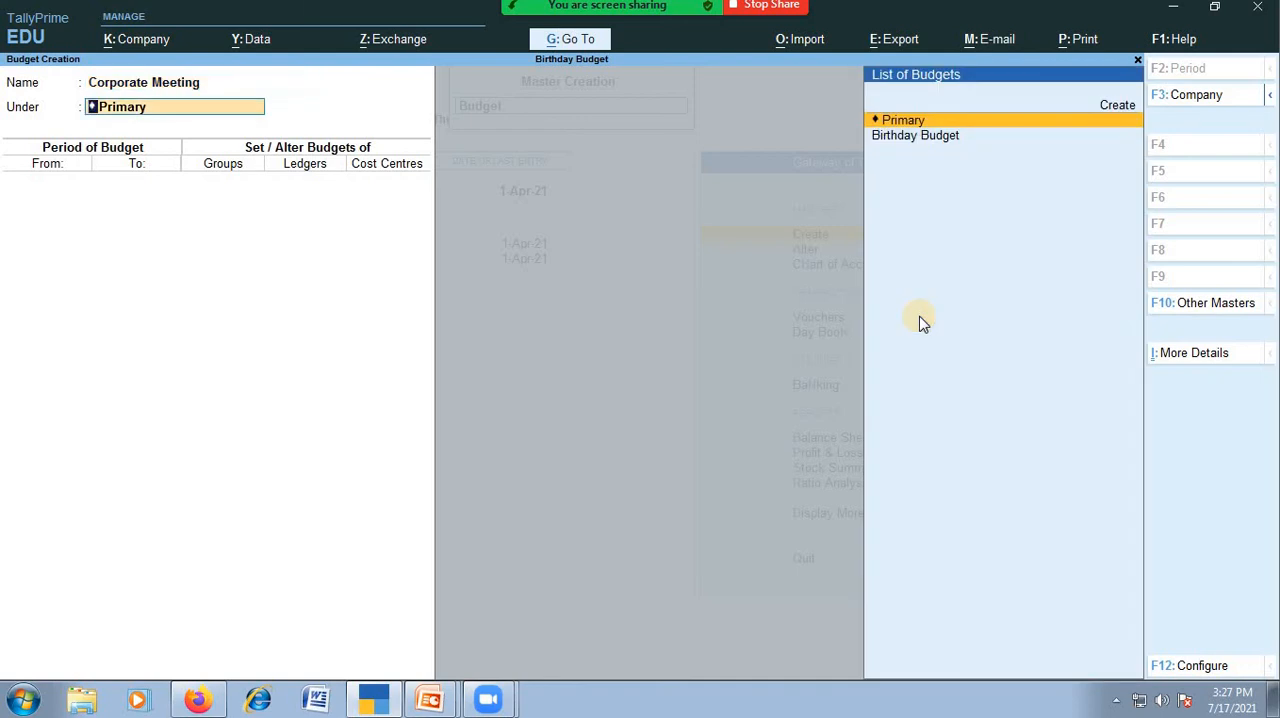
{"action": "key", "text": "Return"}
{"action": "key", "text": "Return"}
{"action": "key", "text": "Escape"}
{"action": "type", "text": "1"}
{"action": "key", "text": "Return"}
Enable group budgets and add Indirect Expenses on closing balance with an amount of 100000.
{"action": "key", "text": "Return"}
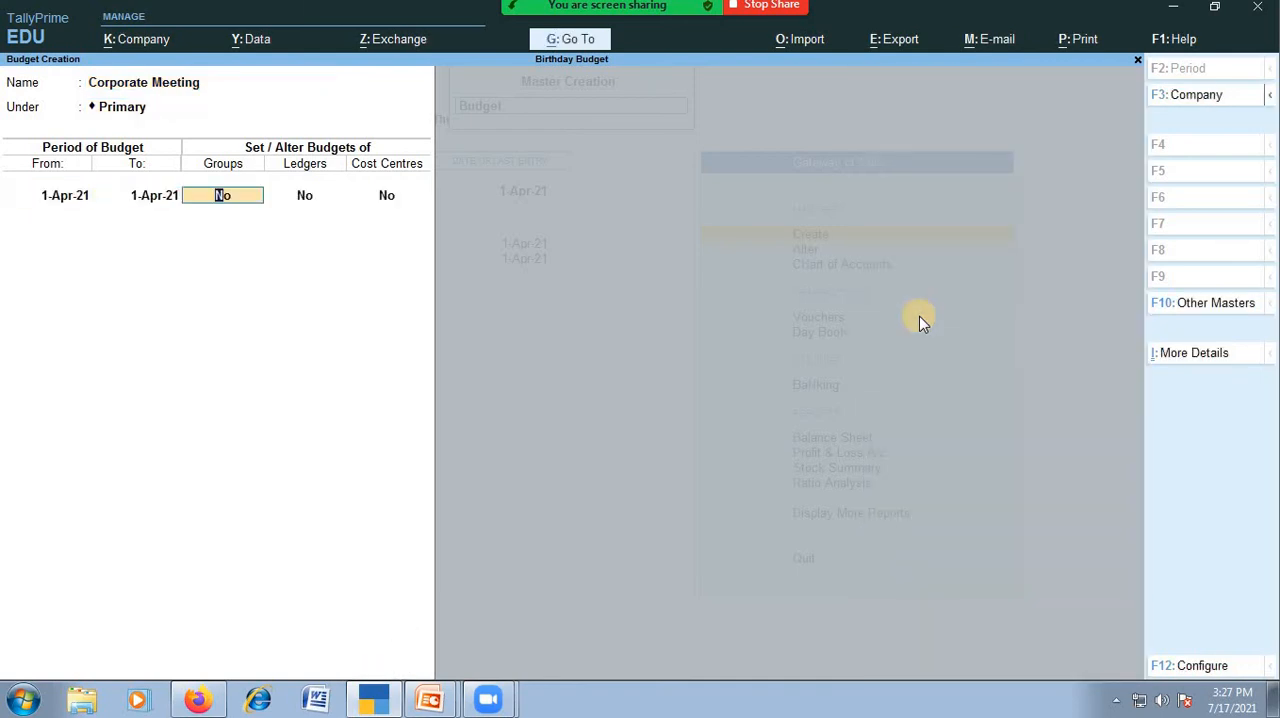
{"action": "type", "text": "y"}
{"action": "key", "text": "Return"}
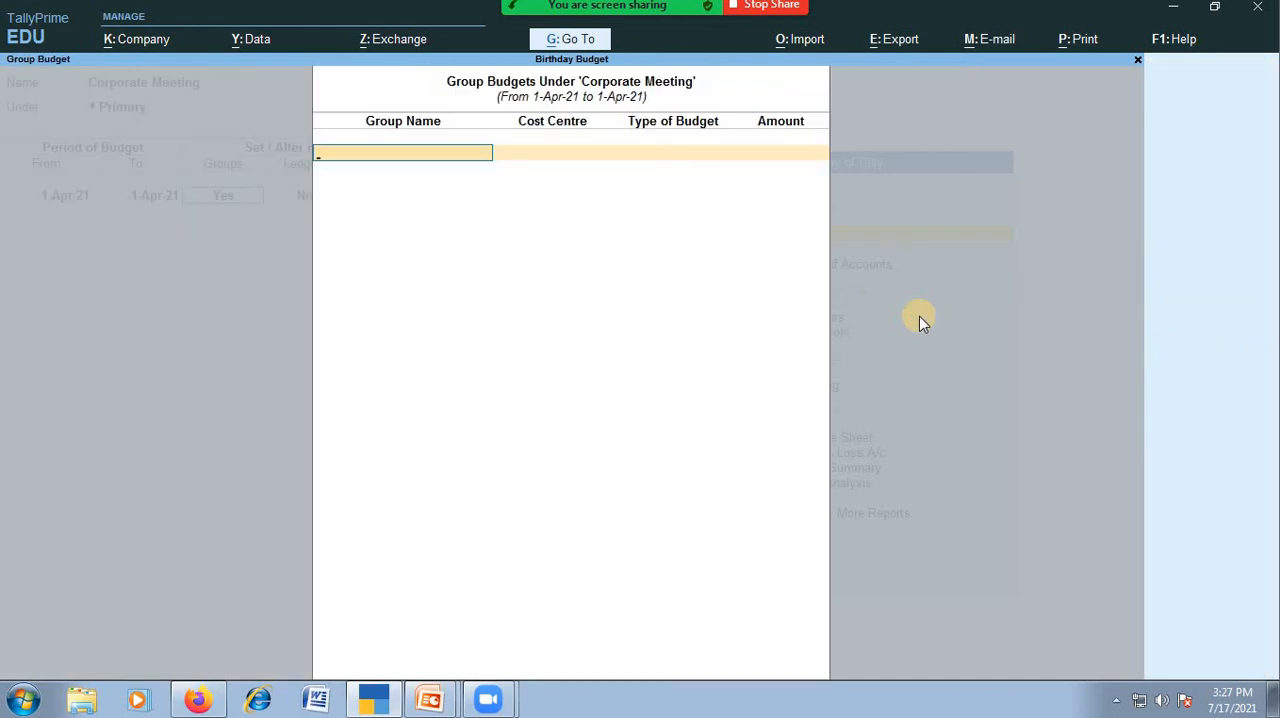
{"action": "type", "text": "In"}
{"action": "key", "text": "Down"}
{"action": "key", "text": "Down"}
{"action": "key", "text": "Return"}
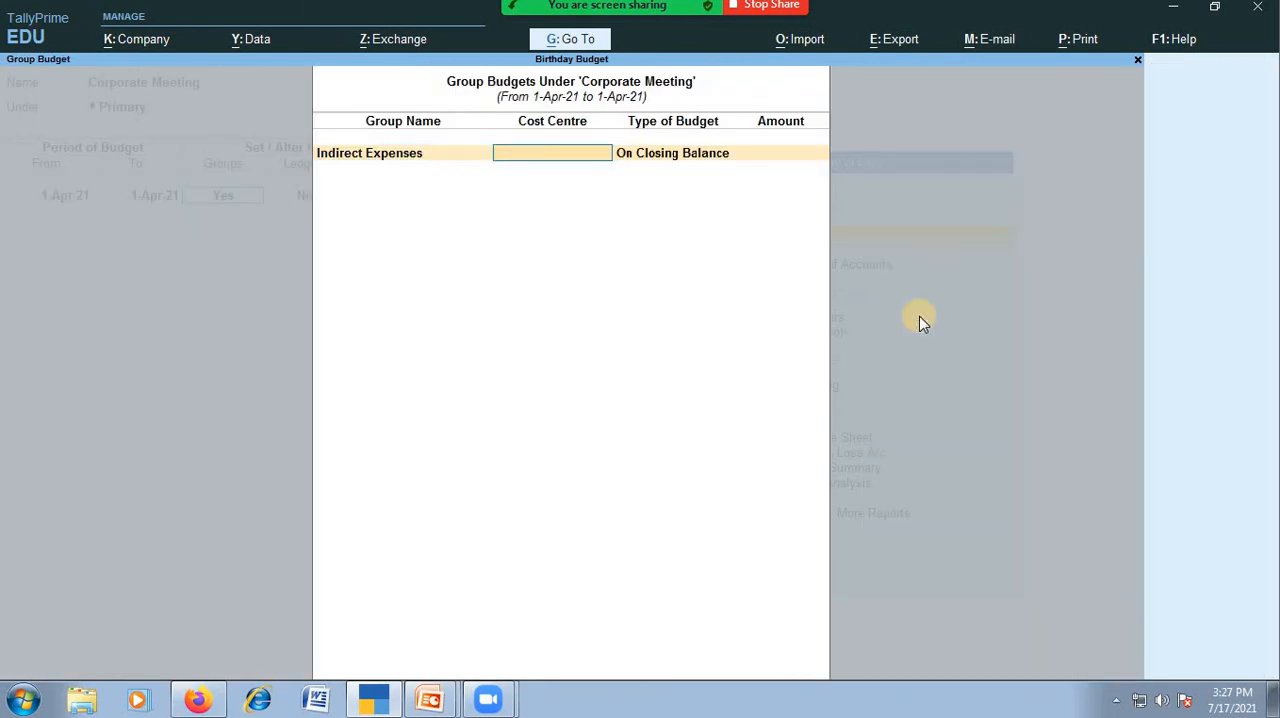
{"action": "key", "text": "Return"}
{"action": "key", "text": "Return"}
{"action": "type", "text": "10"}
{"action": "key", "text": "BackSpace"}
{"action": "key", "text": "BackSpace"}
{"action": "type", "text": "100000"}
Enable ledger budgets and create a Meeting Hall ledger under Indirect Expenses, with ledger type Not Applicable.
{"action": "key", "text": "Return"}
{"action": "key", "text": "Return"}
{"action": "key", "text": "Return"}
{"action": "key", "text": "BackSpace"}
{"action": "type", "text": "y"}
{"action": "key", "text": "Return"}
{"action": "key", "text": "alt+c"}
{"action": "type", "text": "Meeting"}
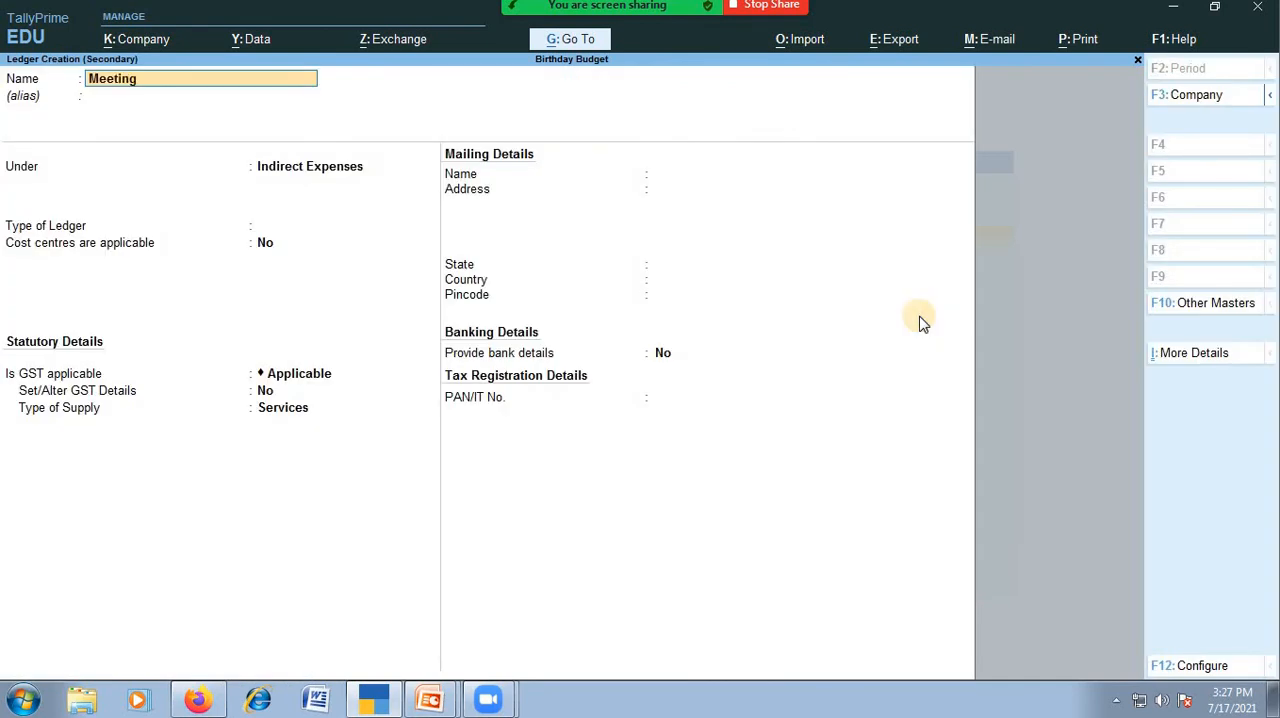
{"action": "key", "text": "Return"}
{"action": "key", "text": "Return"}
{"action": "key", "text": "BackSpace"}
{"action": "key", "text": "BackSpace"}
{"action": "type", "text": "Hall"}
{"action": "key", "text": "Return"}
{"action": "key", "text": "Return"}
{"action": "key", "text": "Return"}
{"action": "key", "text": "Return"}
{"action": "key", "text": "Return"}
{"action": "key", "text": "Return"}
{"action": "key", "text": "Return"}
{"action": "key", "text": "Return"}
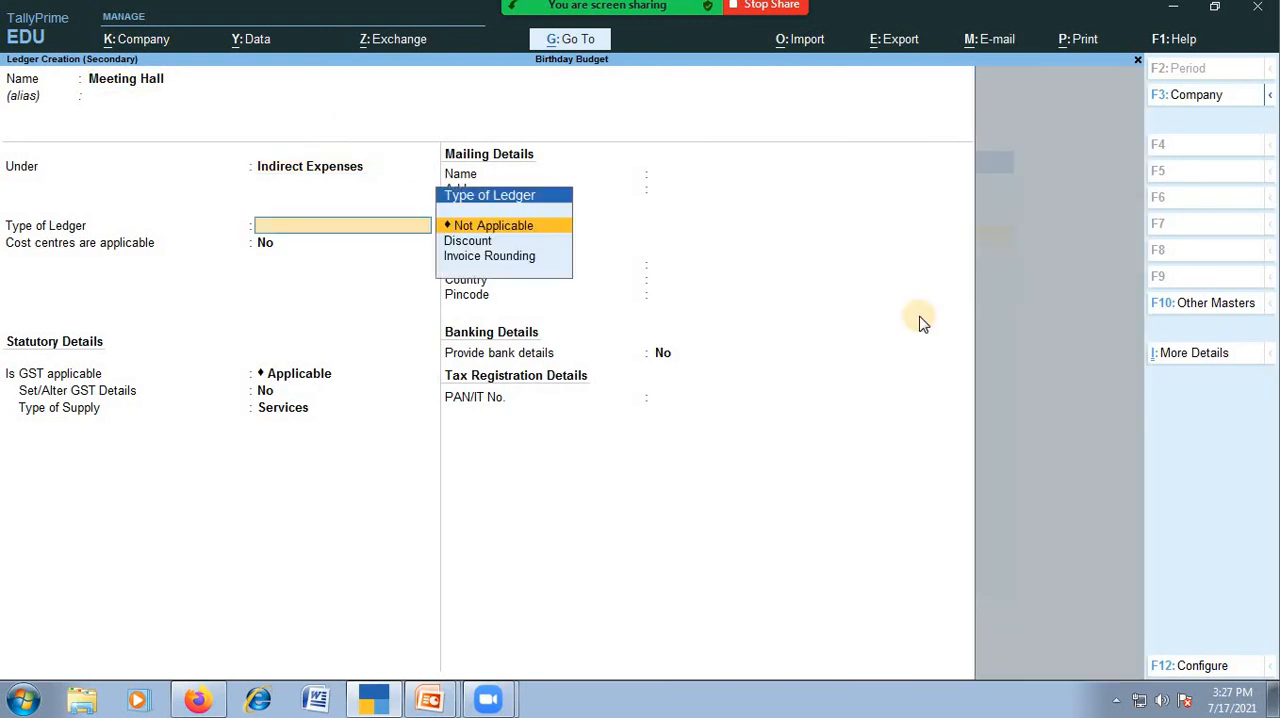
{"action": "key", "text": "Return"}
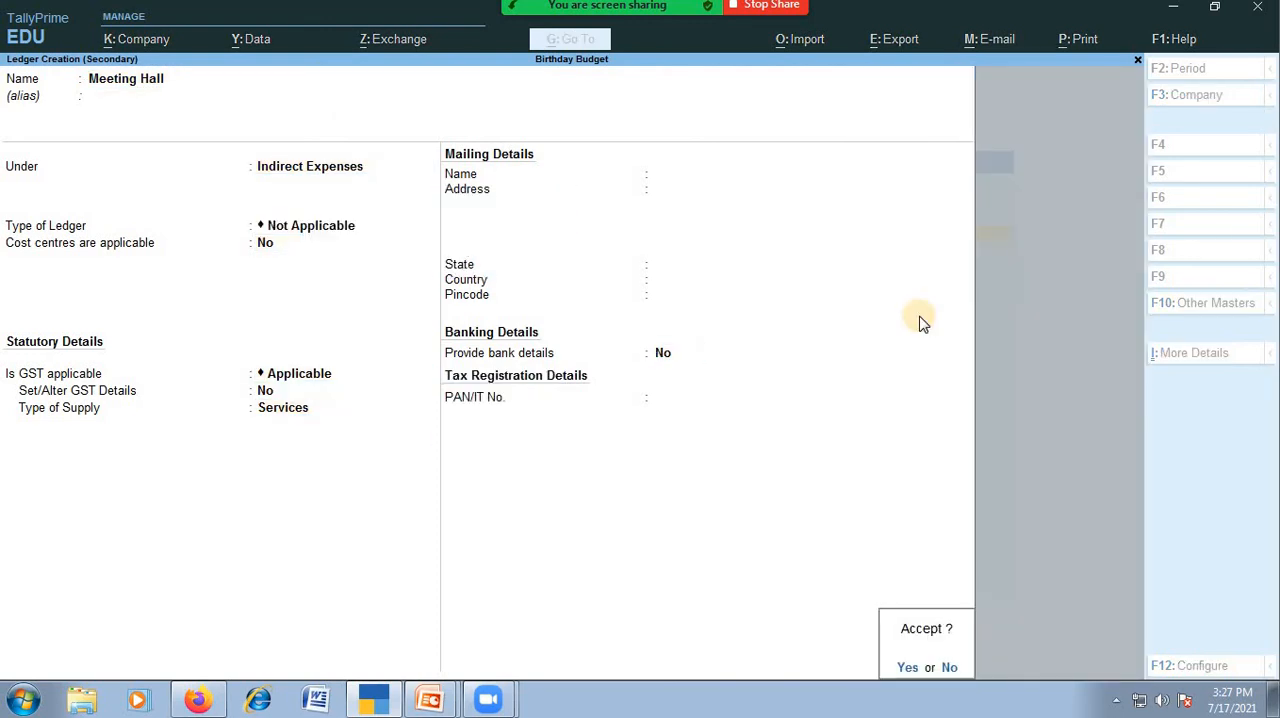
{"action": "key", "text": "Return"}
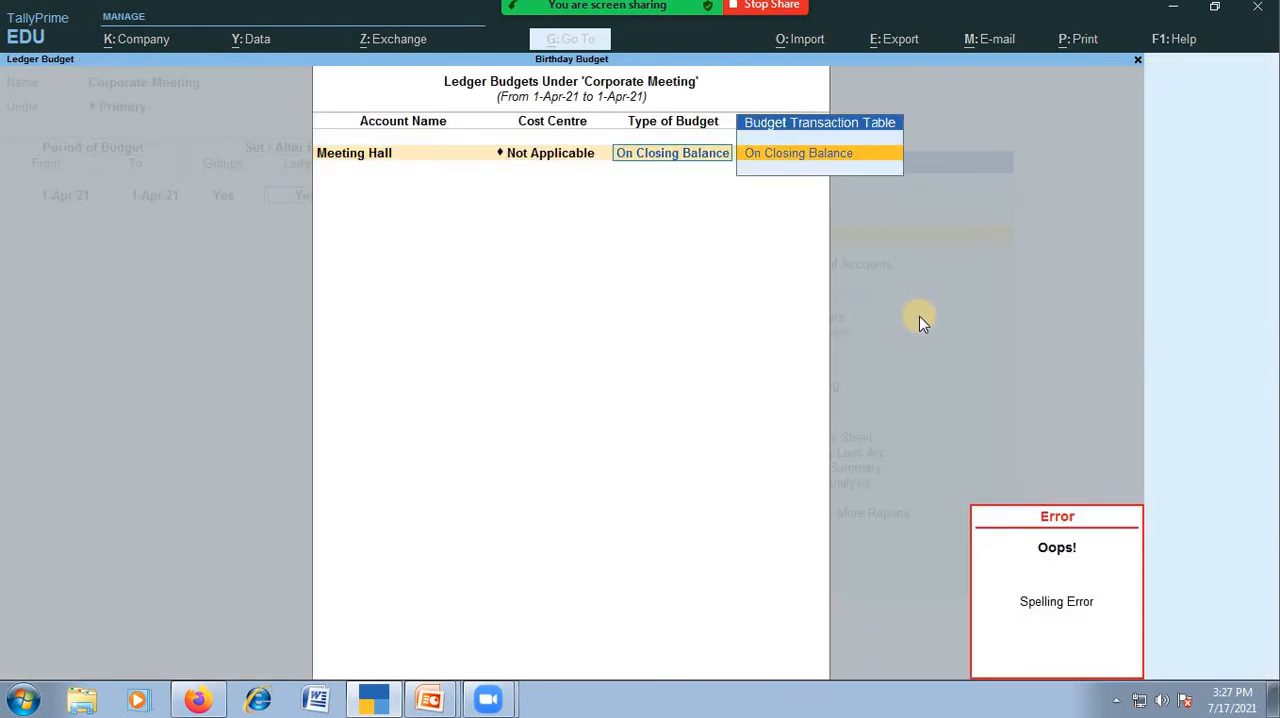
Budget 50000 on closing balance for the Meeting Hall ledger.
{"action": "key", "text": "Return"}
{"action": "type", "text": "350"}
{"action": "type", "text": "00"}
{"action": "key", "text": "BackSpace"}
{"action": "key", "text": "BackSpace"}
{"action": "key", "text": "BackSpace"}
{"action": "key", "text": "BackSpace"}
{"action": "key", "text": "BackSpace"}
{"action": "type", "text": "0000"}
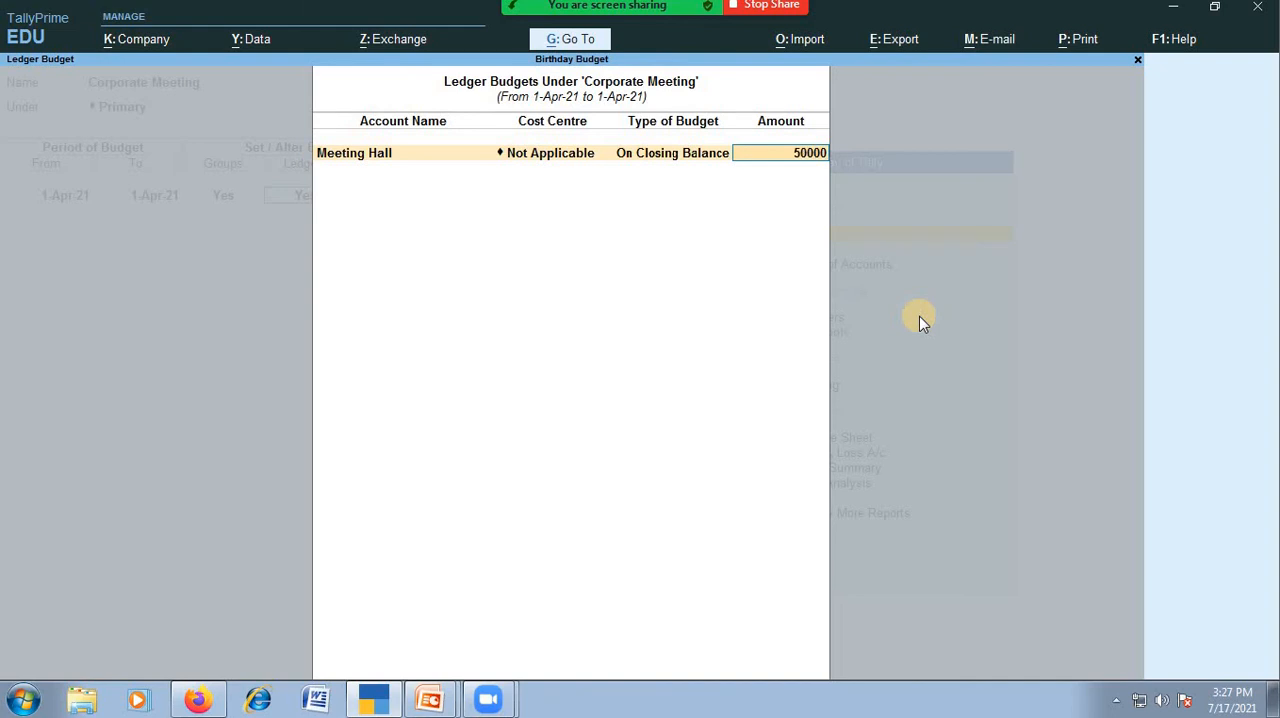
{"action": "key", "text": "Return"}
{"action": "key", "text": "alt+c"}
{"action": "type", "text": "Food"}
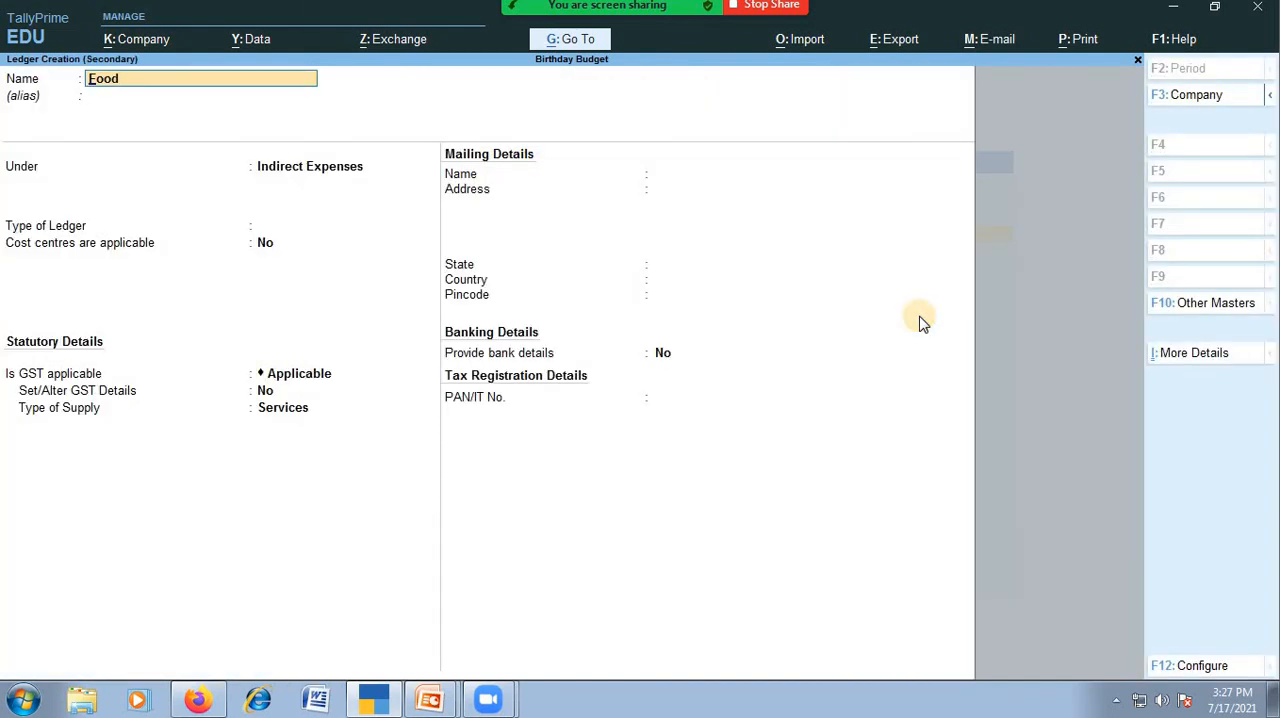
{"action": "key", "text": "Return"}
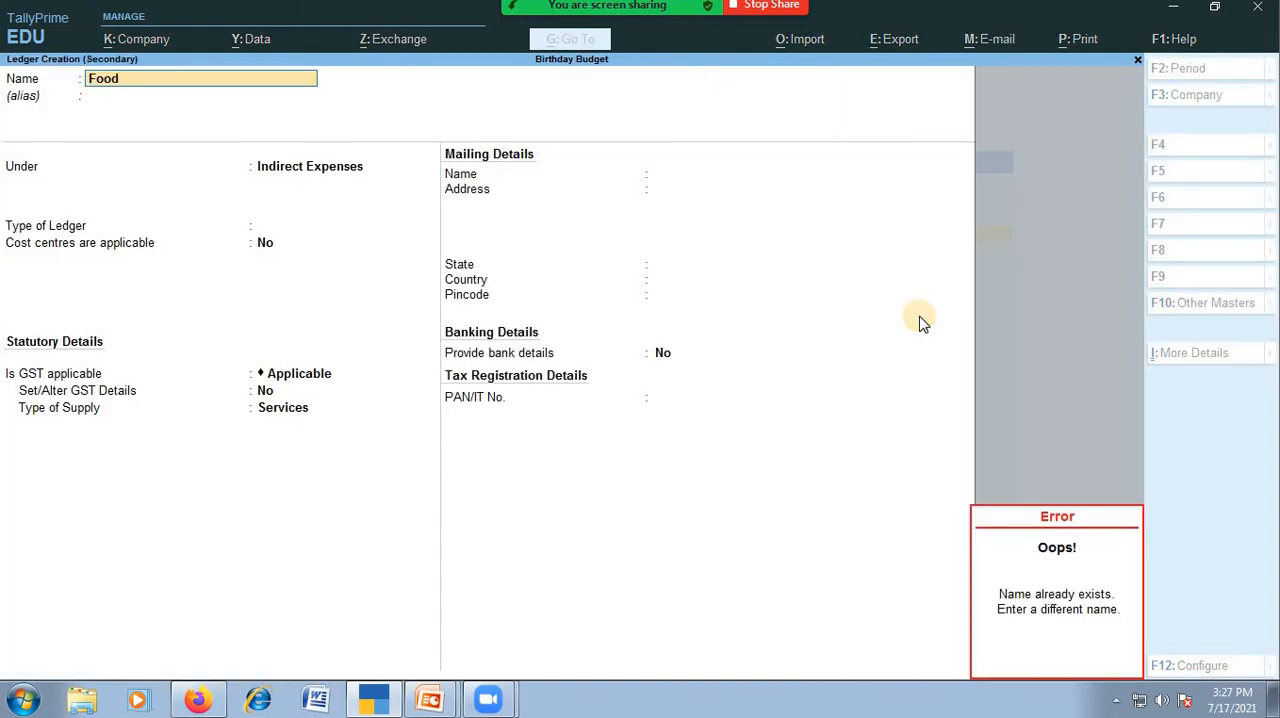
{"action": "key", "text": "Escape"}
{"action": "key", "text": "BackSpace"}
{"action": "key", "text": "BackSpace"}
{"action": "key", "text": "BackSpace"}
{"action": "key", "text": "BackSpace"}
{"action": "key", "text": "Escape"}
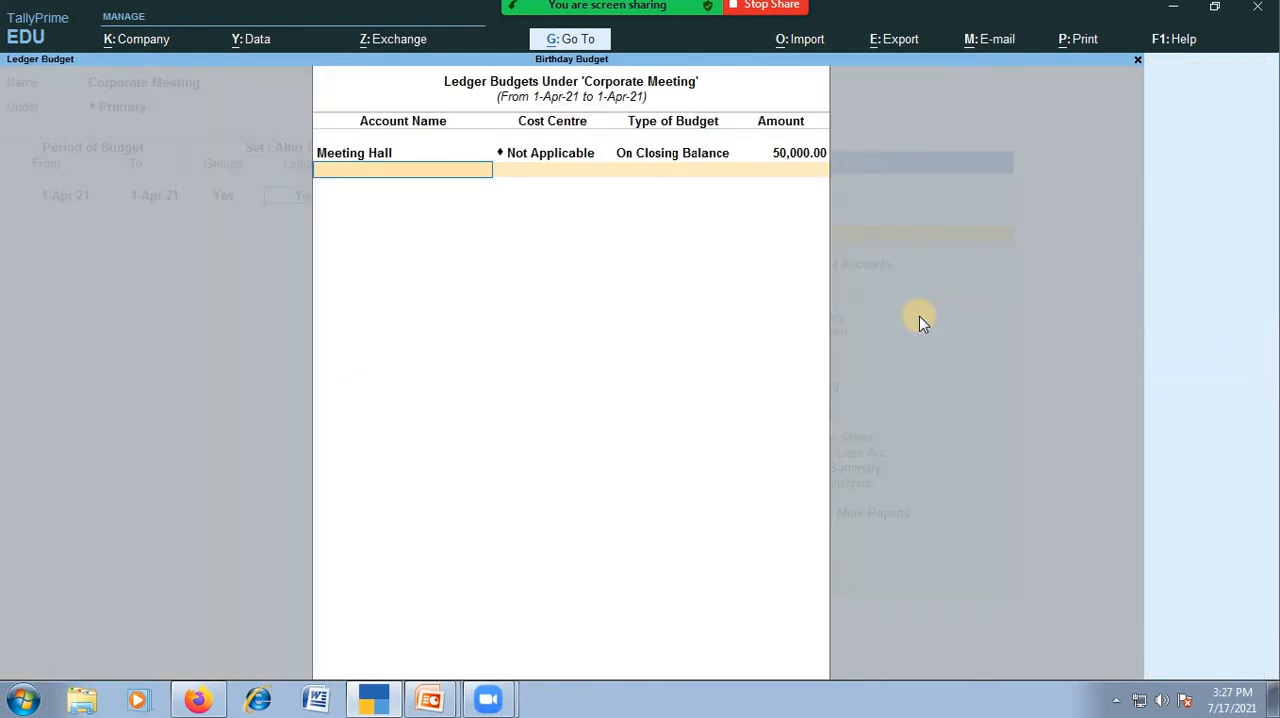
Add the existing Food ledger to the ledger budgets on closing balance with an amount of 10000.
{"action": "key", "text": "Return"}
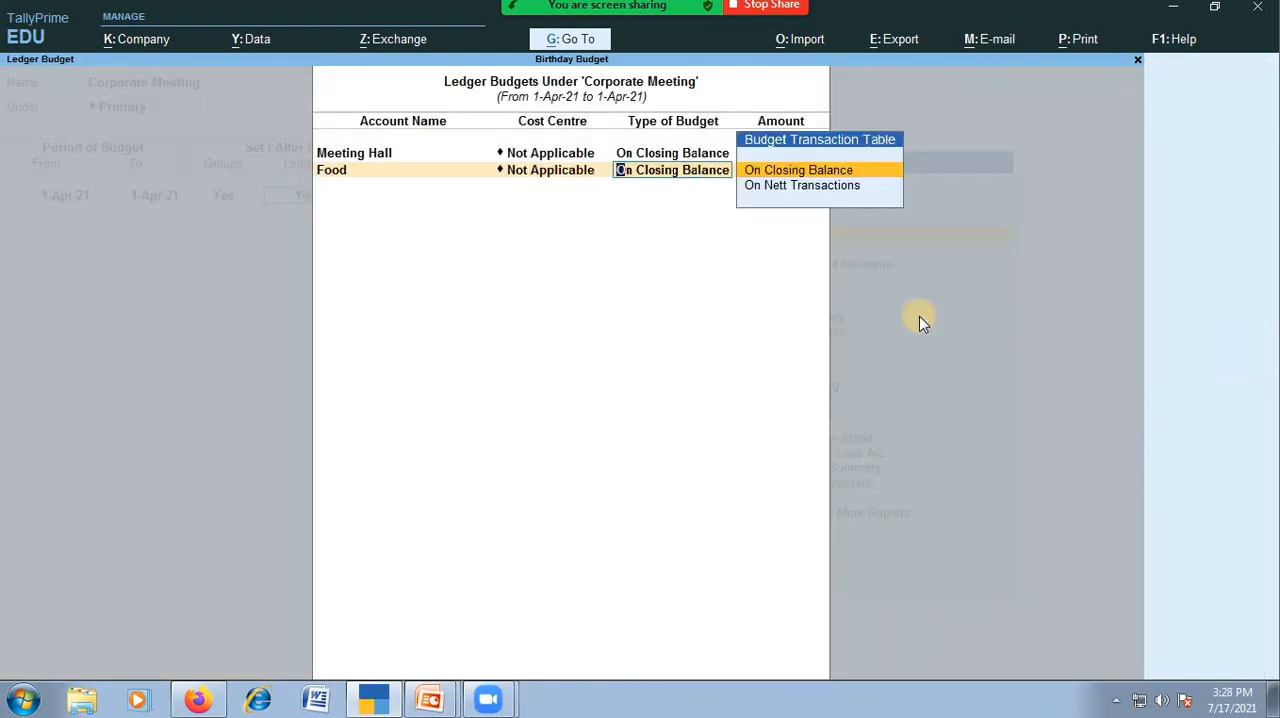
{"action": "key", "text": "Return"}
{"action": "type", "text": "10000"}
{"action": "key", "text": "Return"}
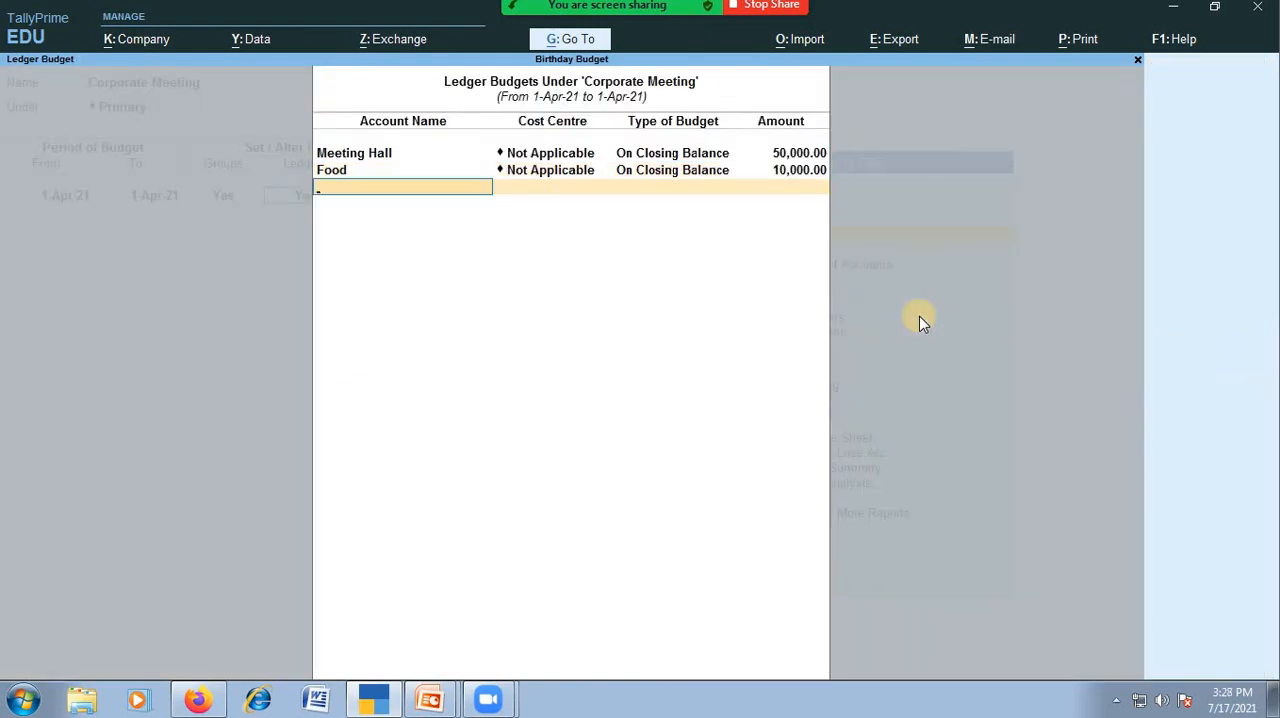
Add the Decoration &Other Expenses ledger on closing balance with a budget amount of 30000.
{"action": "type", "text": "Othe"}
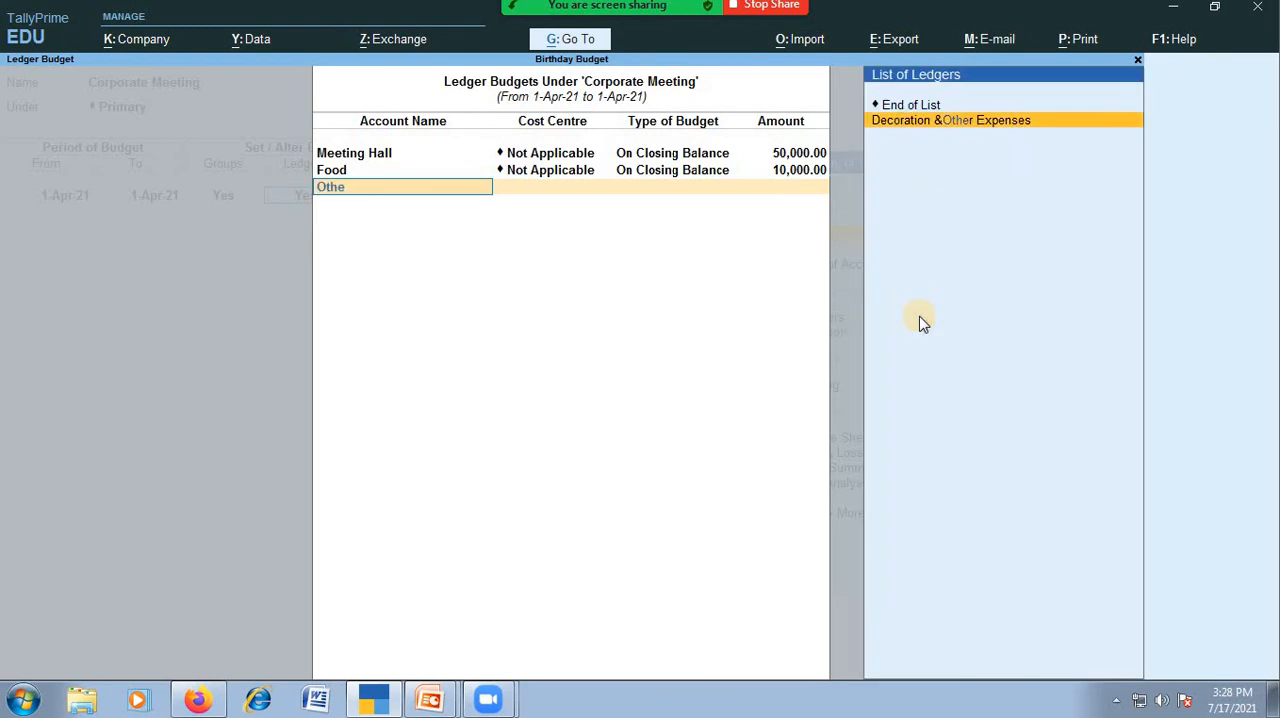
{"action": "key", "text": "Return"}
{"action": "key", "text": "Return"}
{"action": "type", "text": "1"}
{"action": "type", "text": "30000"}
Finish the ledger budgets, leave cost centres at No, save the Corporate Meeting budget, and return to the Gateway of Tally.
{"action": "key", "text": "Return"}
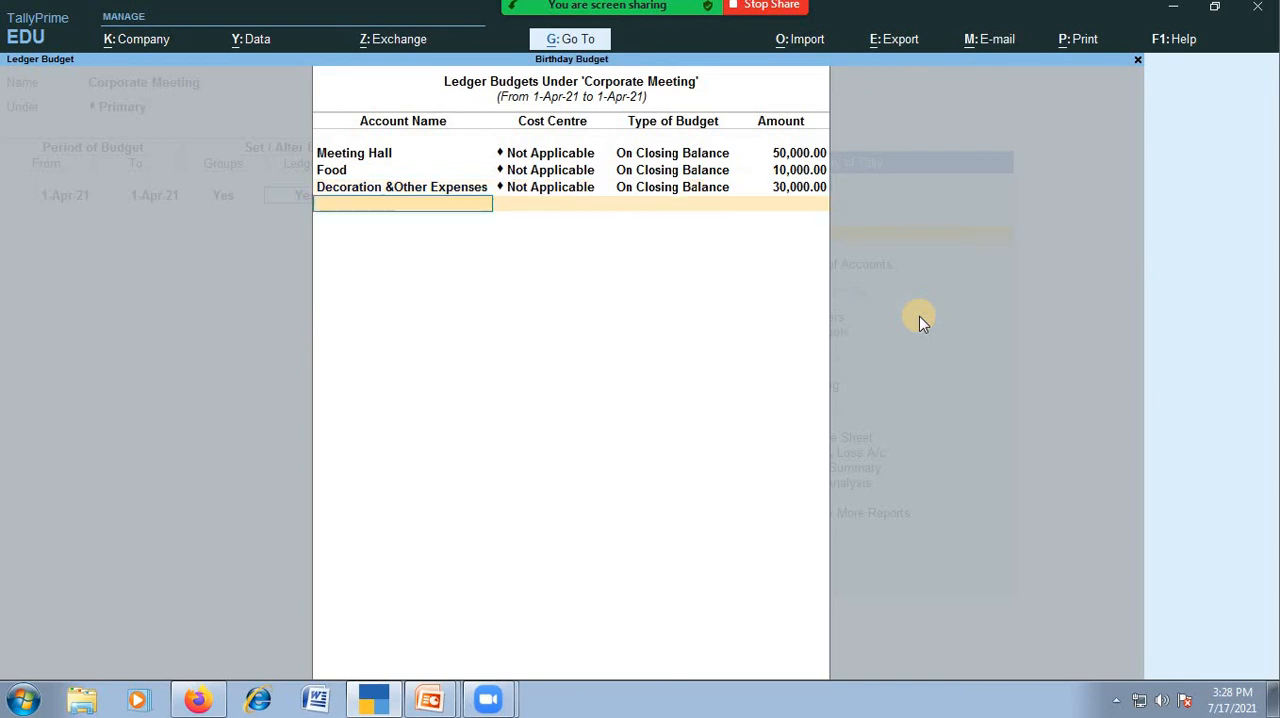
{"action": "key", "text": "Return"}
{"action": "key", "text": "BackSpace"}
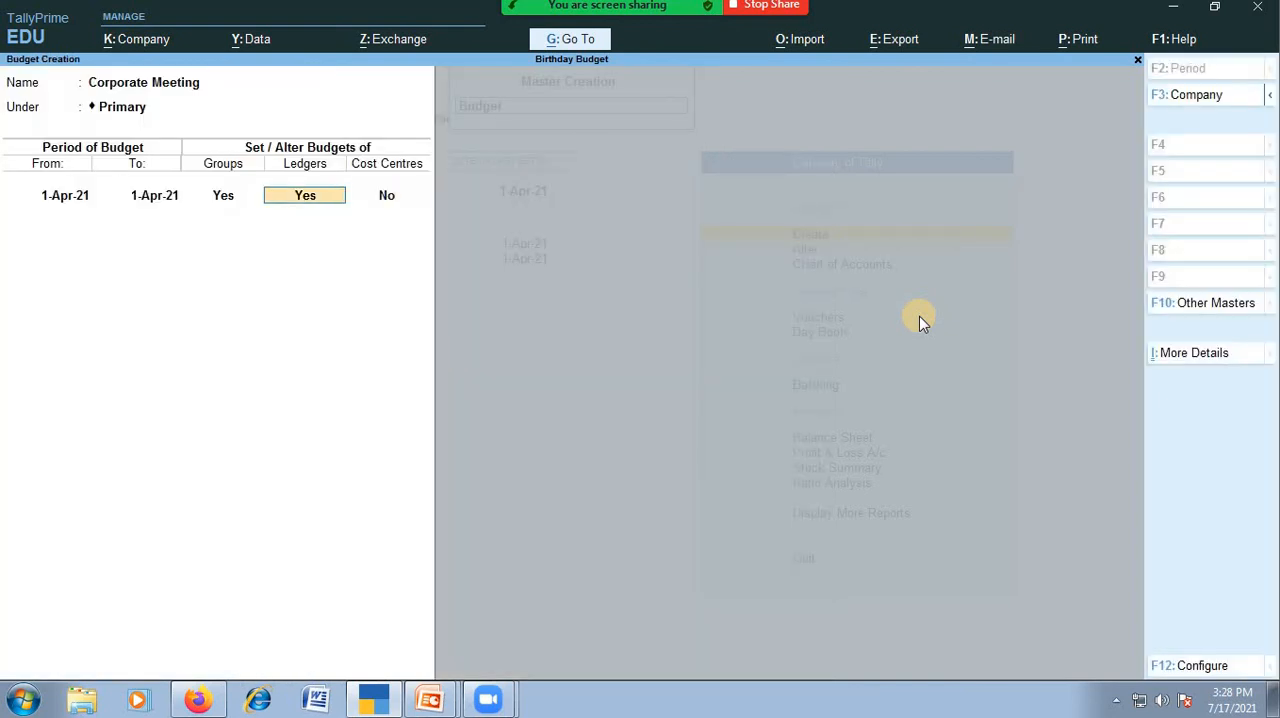
{"action": "key", "text": "Return"}
{"action": "key", "text": "Return"}
{"action": "key", "text": "Return"}
{"action": "key", "text": "Return"}
{"action": "key", "text": "Return"}
{"action": "key", "text": "Return"}
{"action": "key", "text": "Return"}
{"action": "key", "text": "Return"}
{"action": "key", "text": "Return"}
{"action": "key", "text": "Return"}
{"action": "key", "text": "Return"}
{"action": "key", "text": "Return"}
{"action": "key", "text": "Return"}
{"action": "key", "text": "Return"}
{"action": "key", "text": "Return"}
{"action": "key", "text": "Return"}
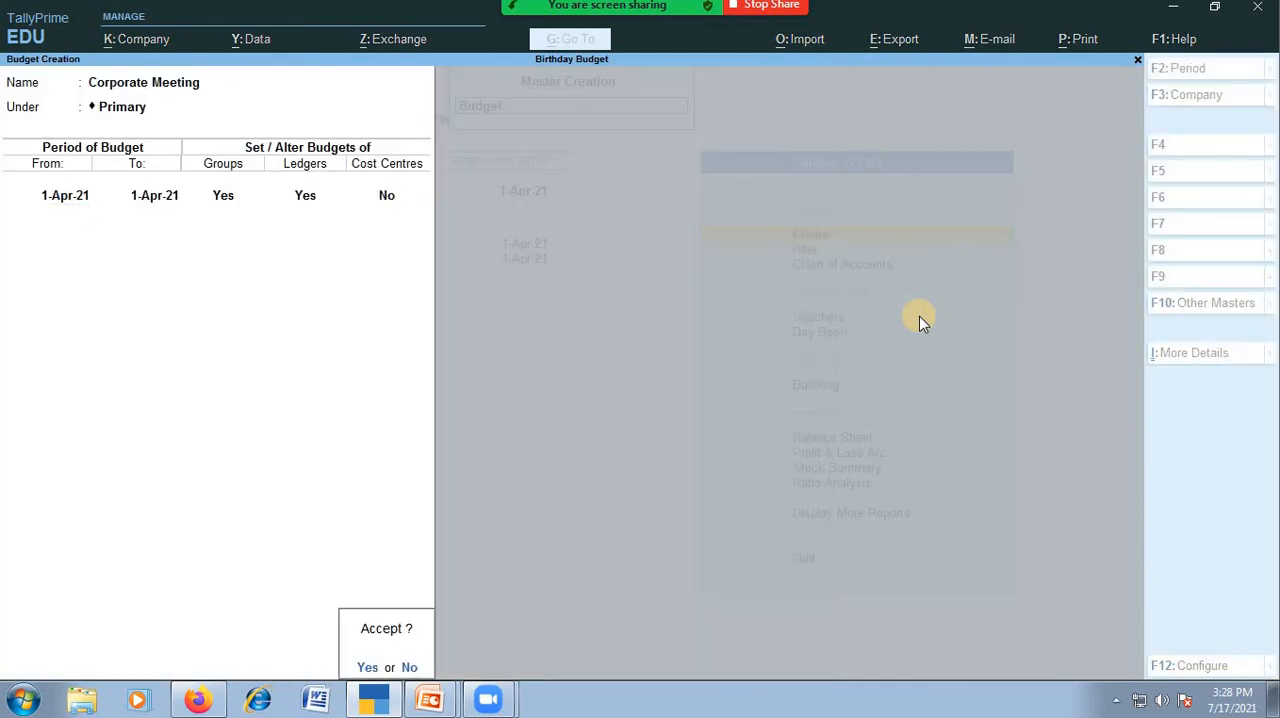
{"action": "key", "text": "Return"}
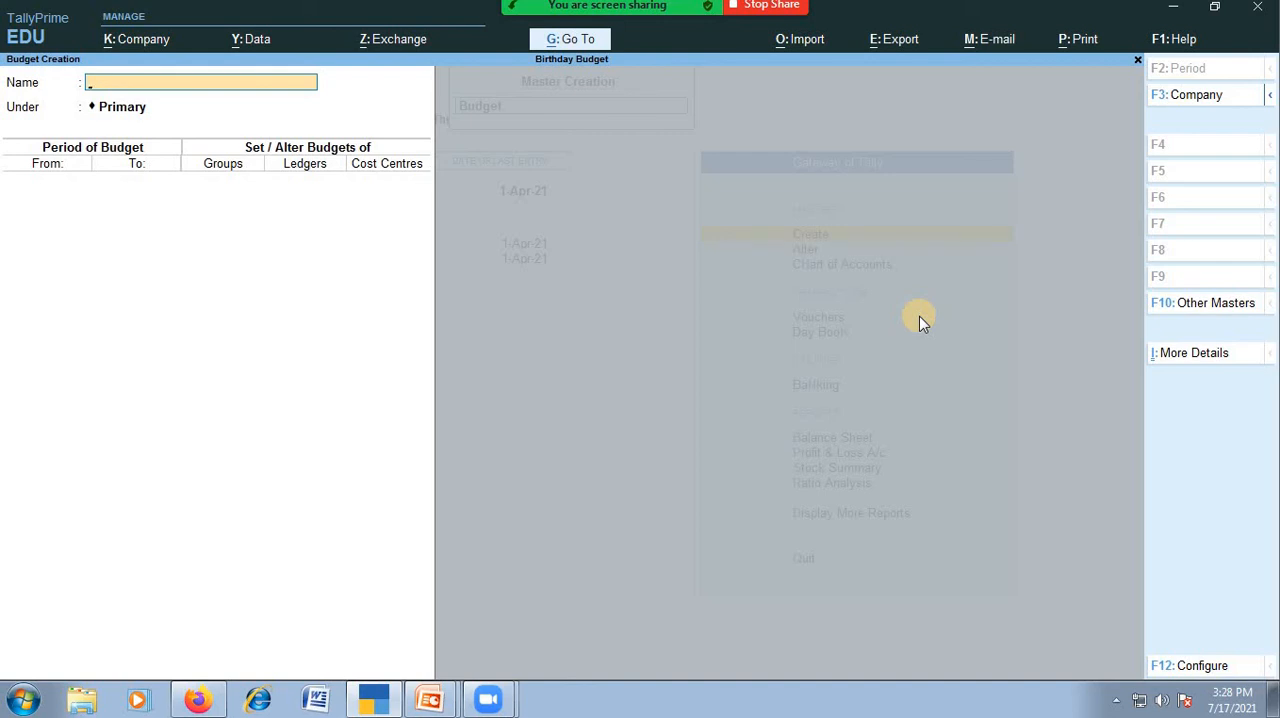
{"action": "key", "text": "Escape"}
{"action": "key", "text": "Return"}
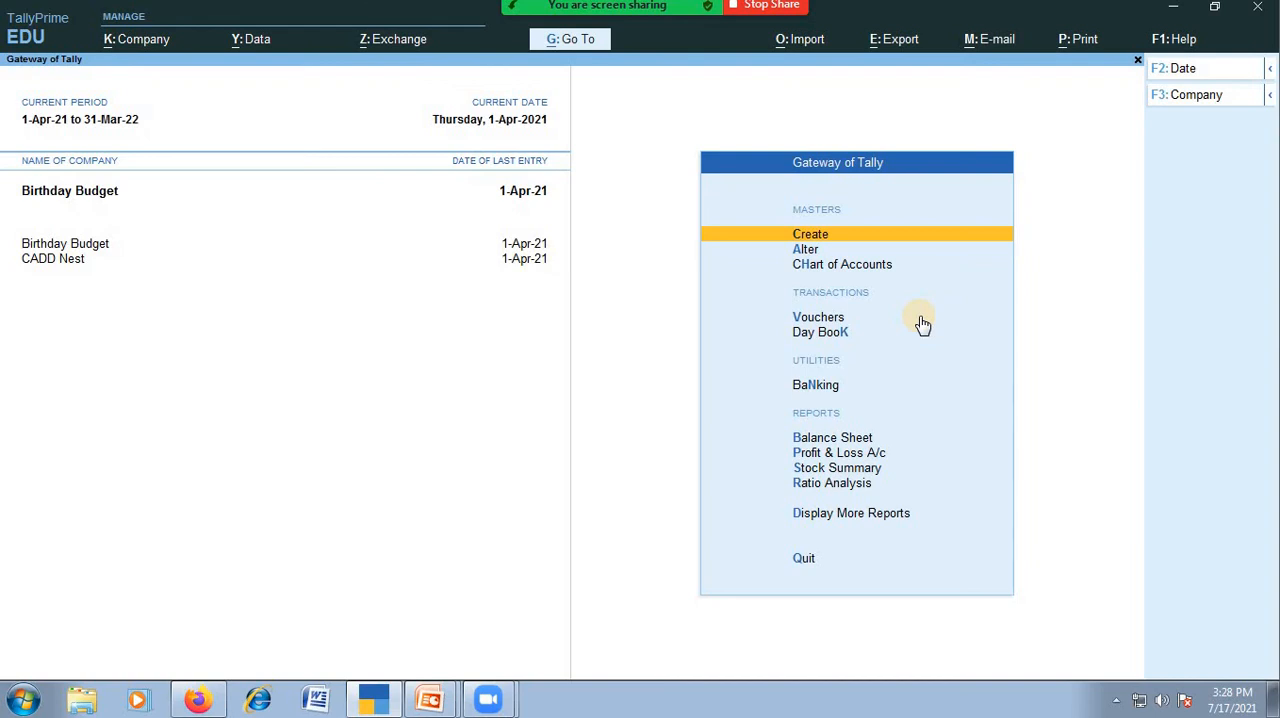
Reopen master creation and show the expanded list of masters.
{"action": "key", "text": "Return"}
{"action": "key", "text": "Up"}
{"action": "key", "text": "Up"}
{"action": "key", "text": "Down"}
{"action": "key", "text": "Up"}
{"action": "key", "text": "Return"}
{"action": "key", "text": "Down"}
{"action": "key", "text": "Down"}
{"action": "key", "text": "Down"}
{"action": "key", "text": "Down"}
{"action": "key", "text": "Down"}
{"action": "key", "text": "Down"}
{"action": "key", "text": "Down"}
{"action": "key", "text": "Down"}
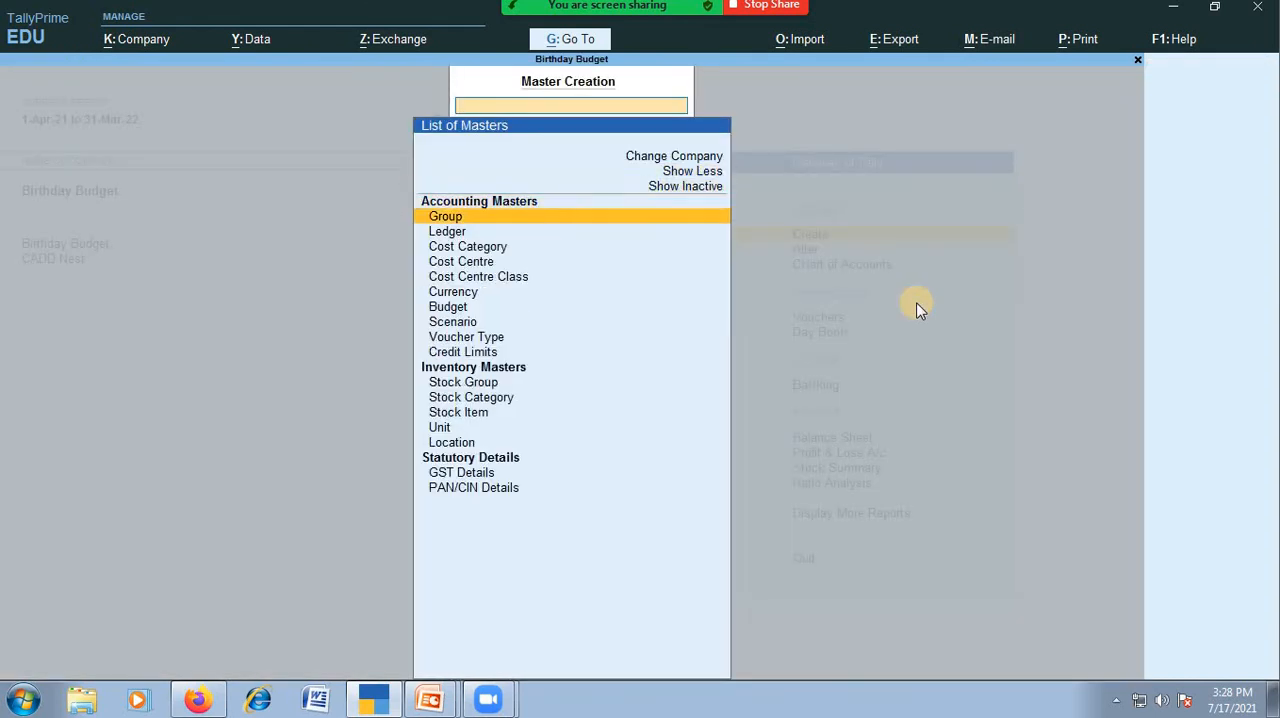